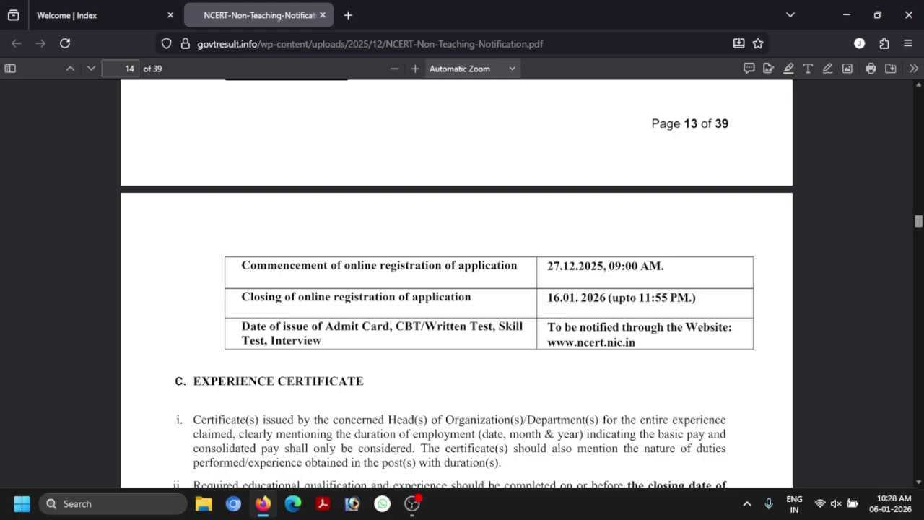
- Jump from page 14 back to page 1 of the 39-page NCERT Non-Teaching notification PDF
scroll(456, 282, up, 5)
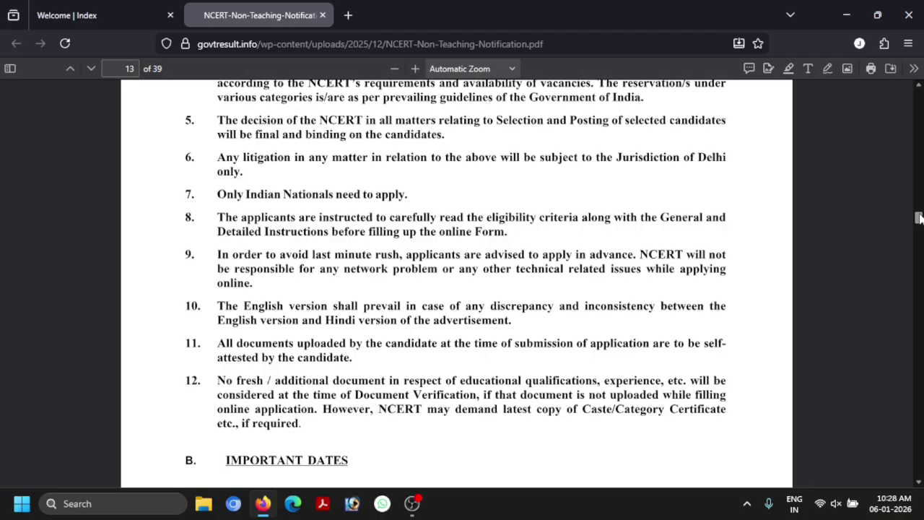
drag(920, 218, 908, 97)
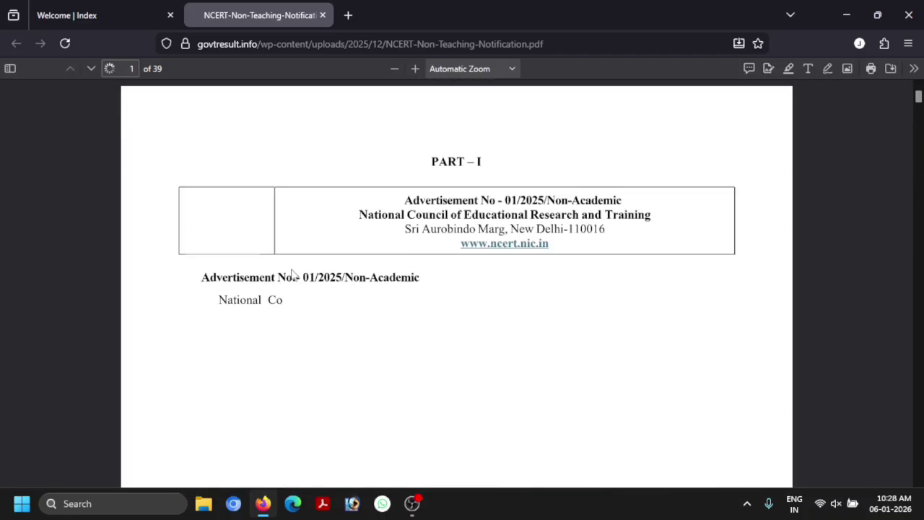
- Scroll through the Group-A, Group-B and later vacancy tables on pages 1–4 to Part II on page 5
scroll(412, 265, down, 7)
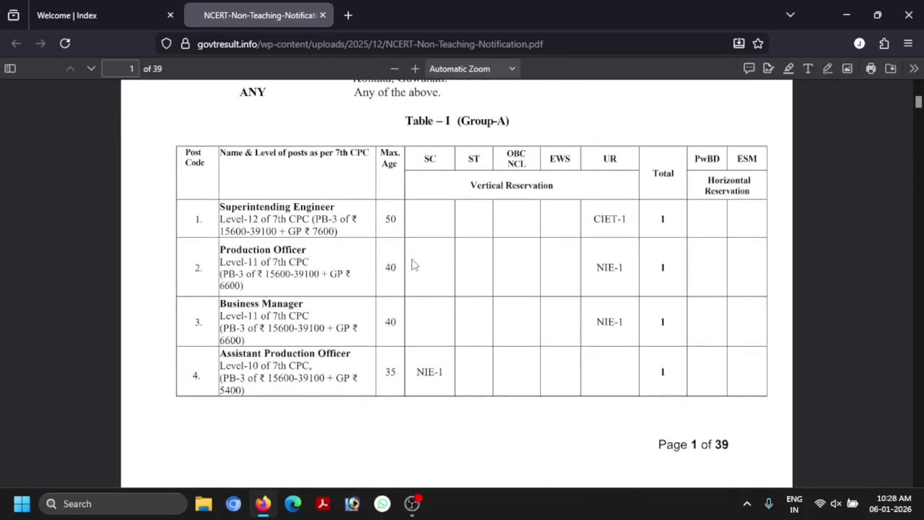
scroll(412, 265, down, 1)
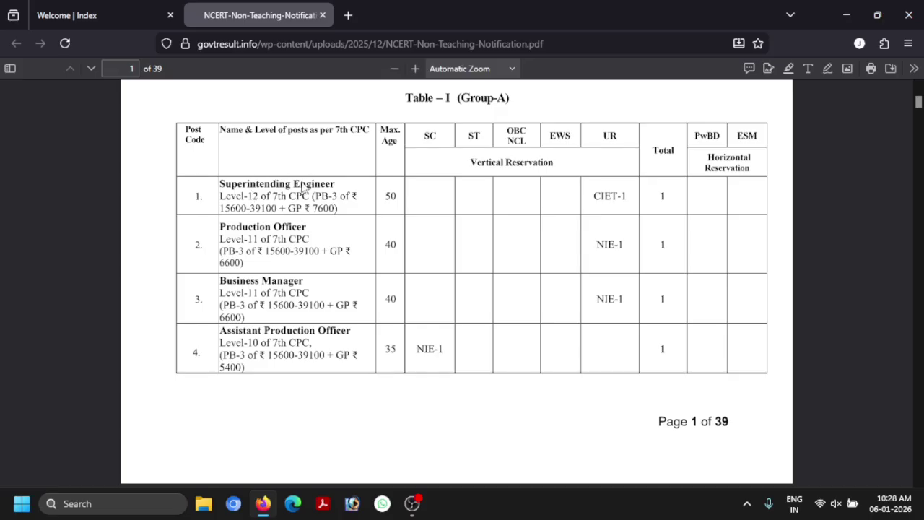
scroll(304, 188, down, 2)
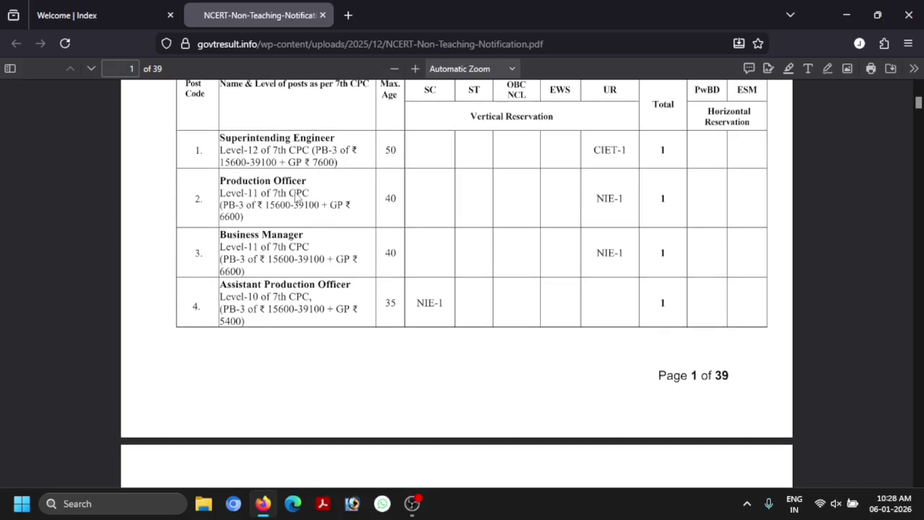
scroll(216, 257, down, 2)
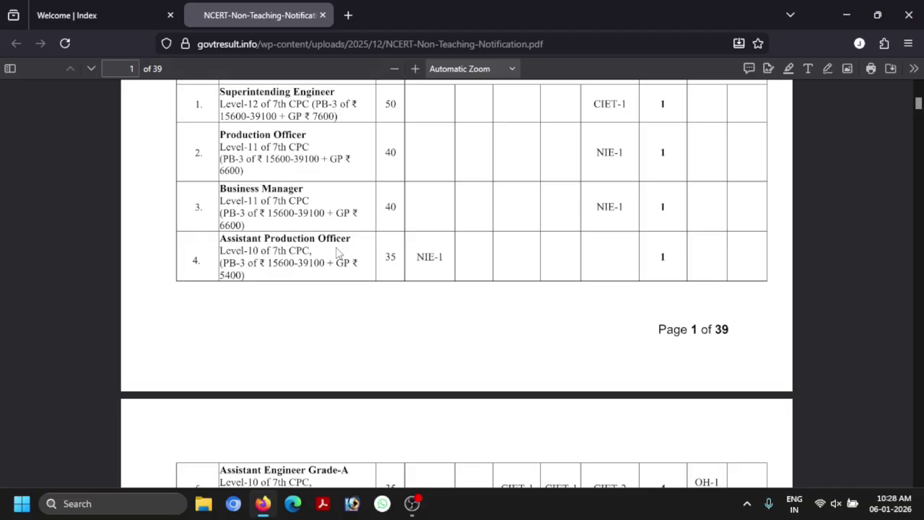
scroll(337, 252, down, 6)
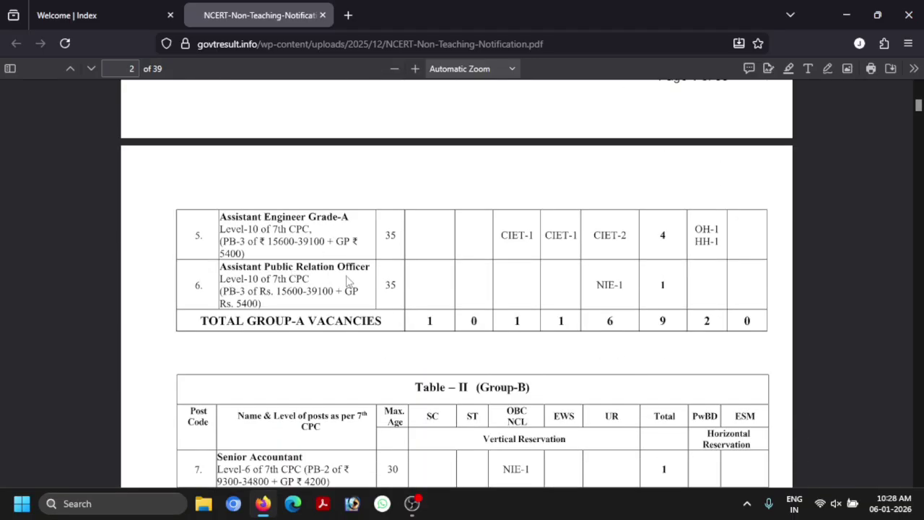
scroll(346, 280, down, 2)
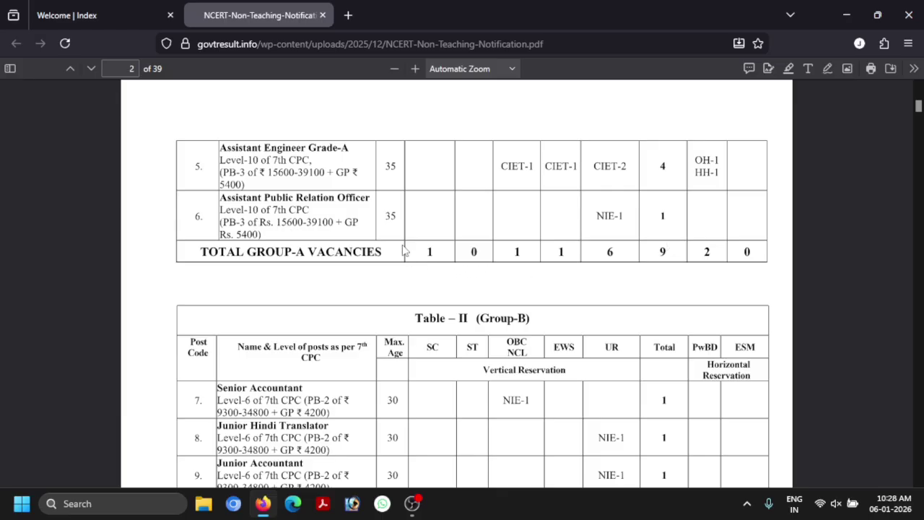
scroll(410, 296, down, 5)
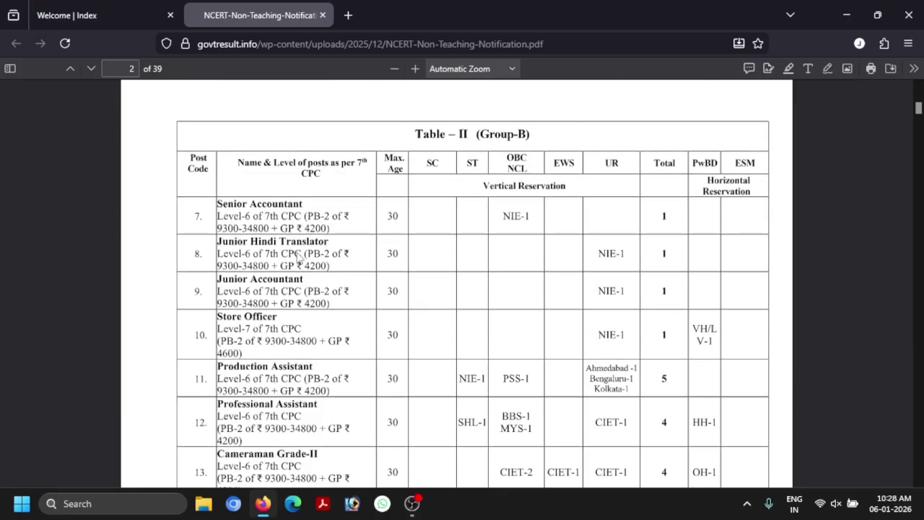
scroll(318, 275, down, 1)
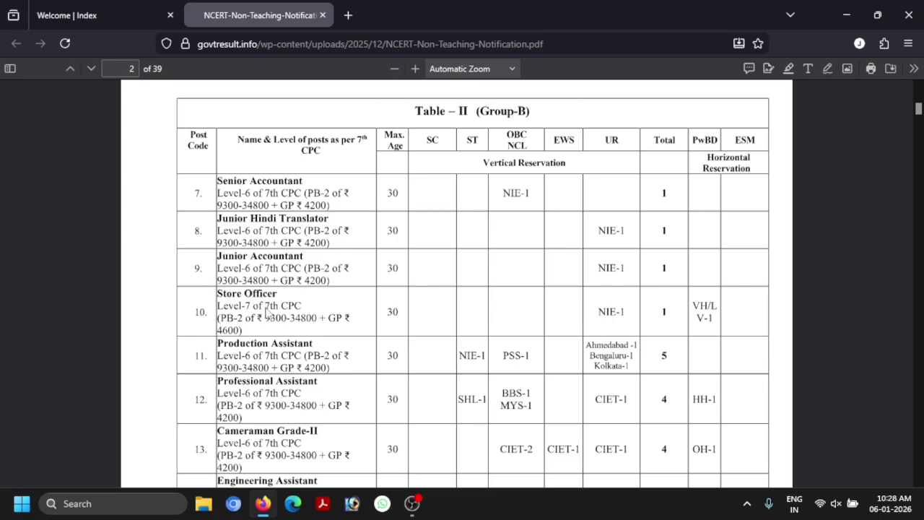
scroll(271, 315, down, 2)
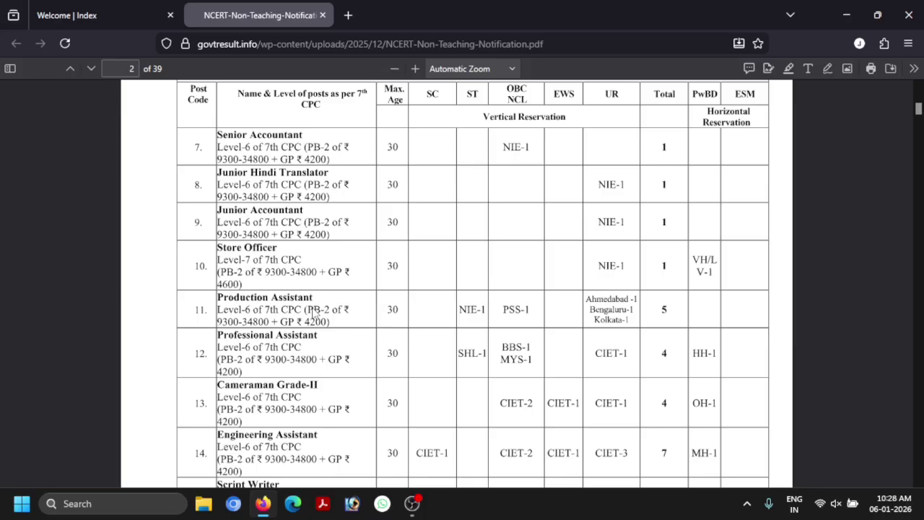
scroll(314, 312, down, 1)
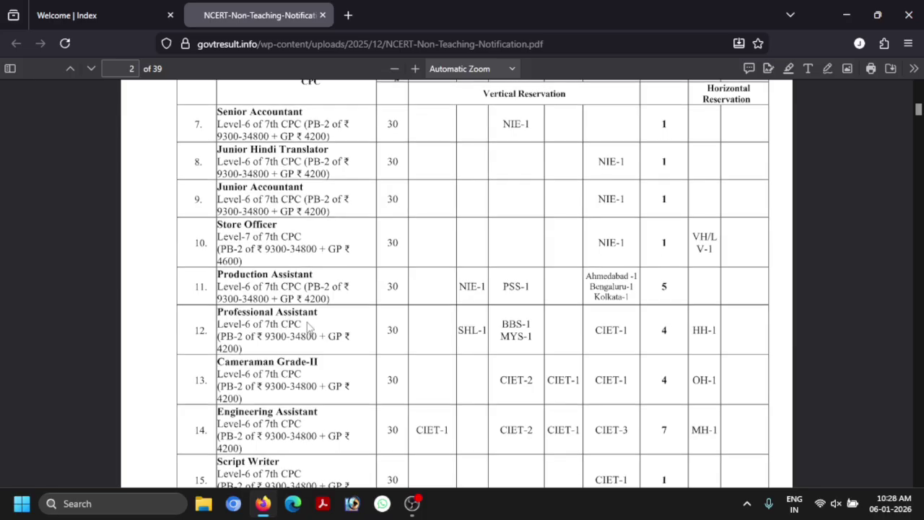
scroll(308, 326, down, 2)
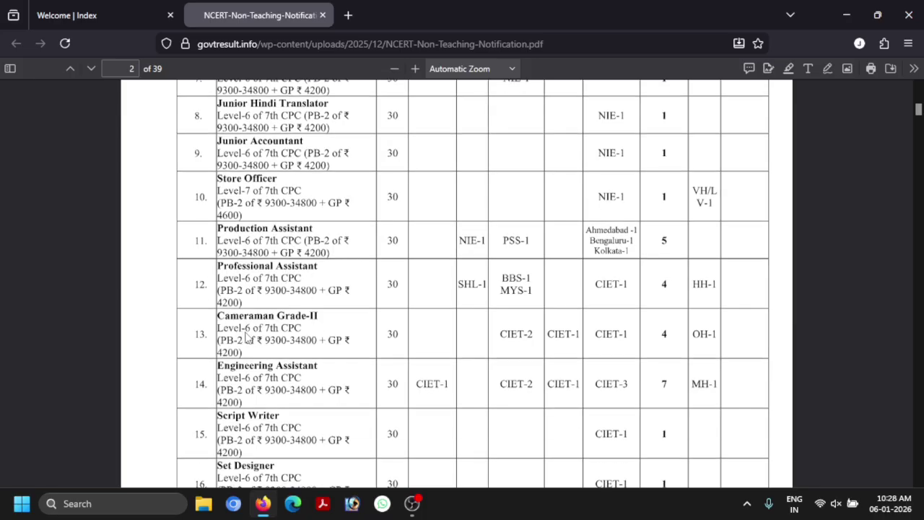
scroll(321, 329, down, 1)
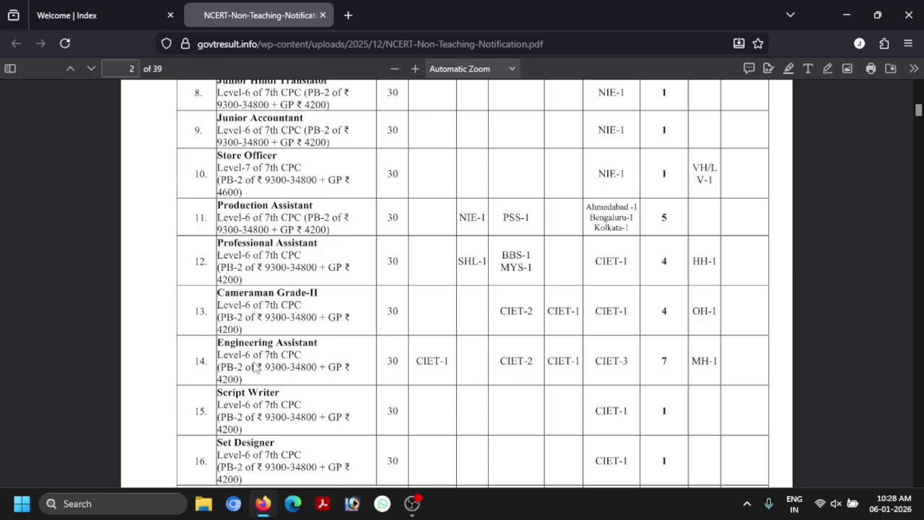
scroll(256, 368, down, 9)
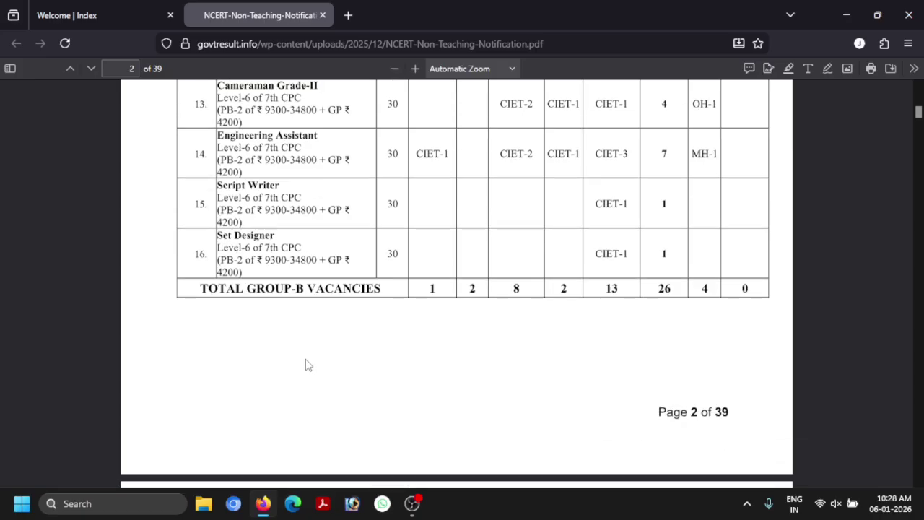
scroll(304, 365, down, 20)
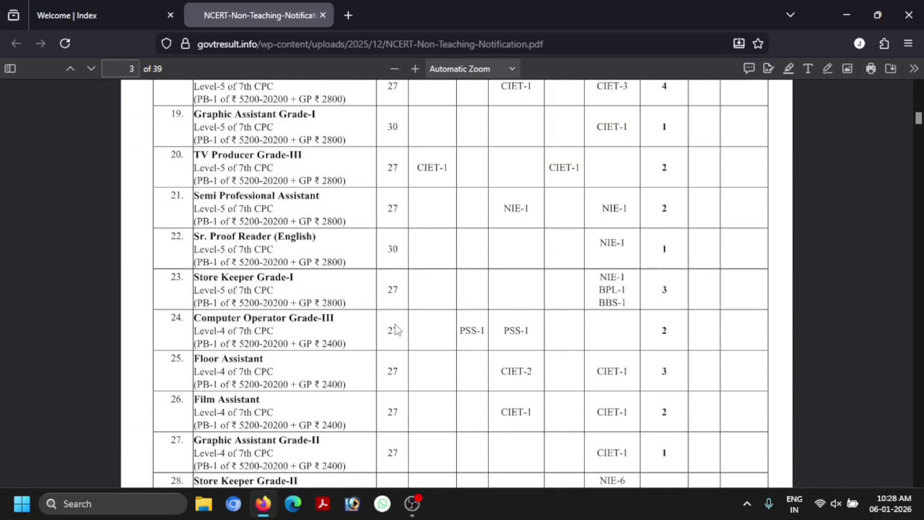
scroll(396, 330, down, 4)
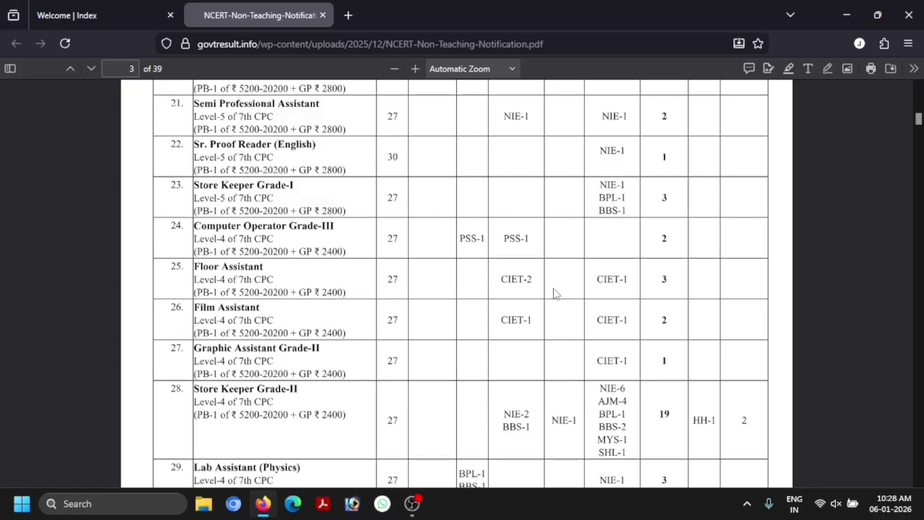
scroll(554, 293, down, 12)
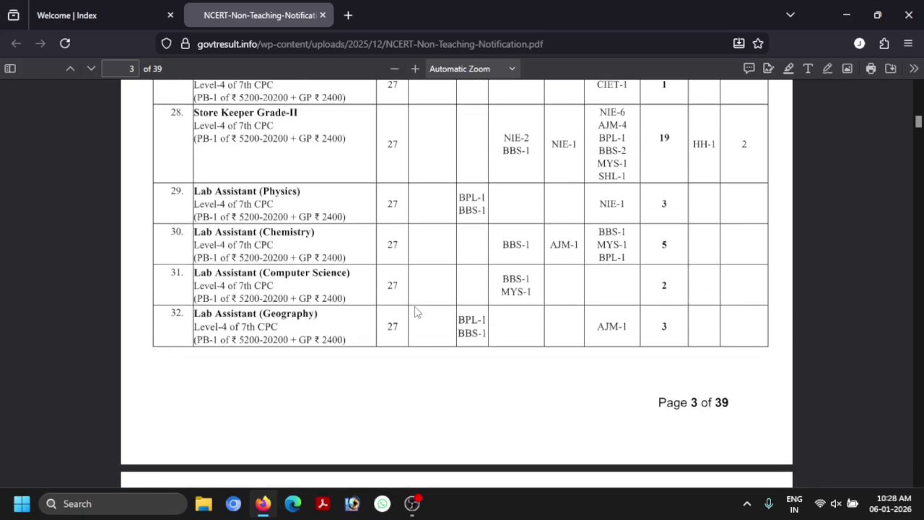
scroll(417, 312, down, 16)
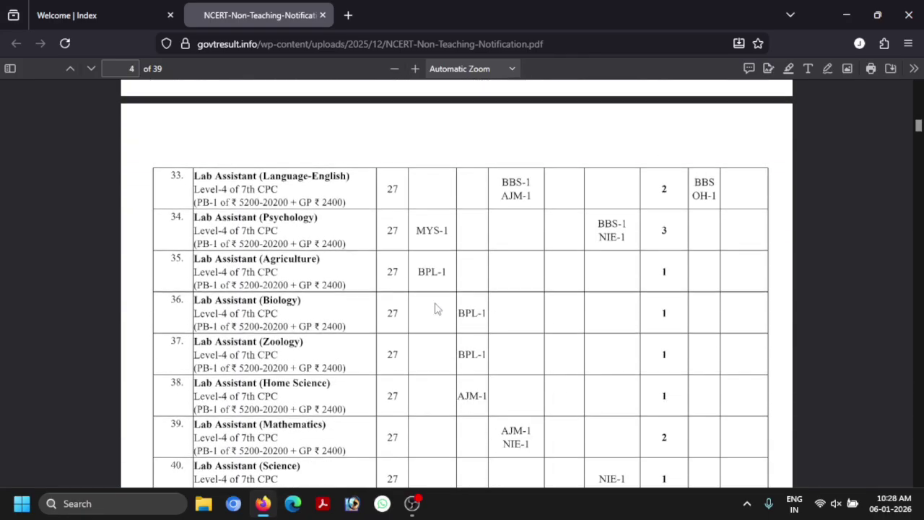
scroll(436, 309, down, 9)
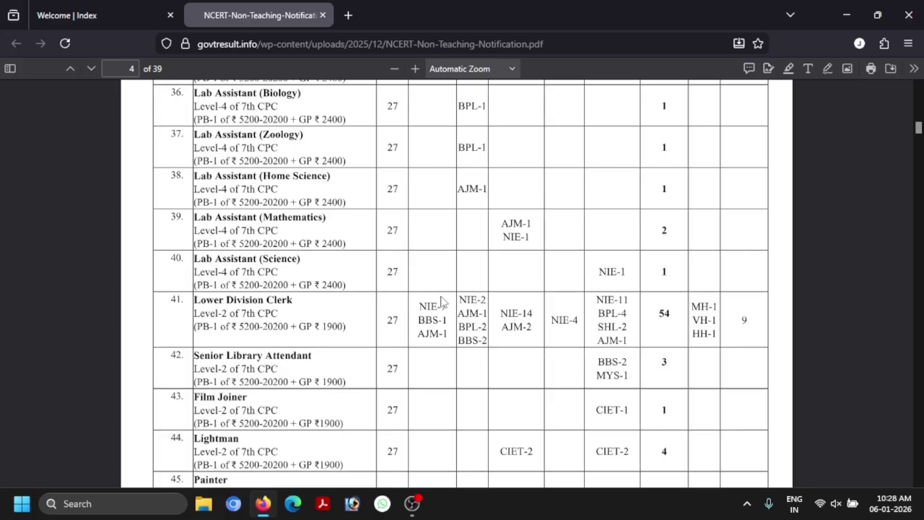
scroll(442, 302, down, 1)
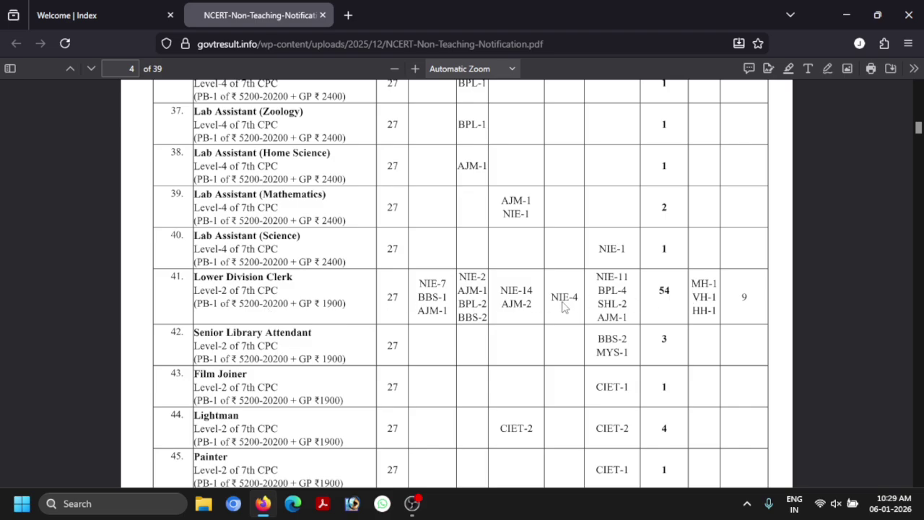
scroll(366, 295, down, 10)
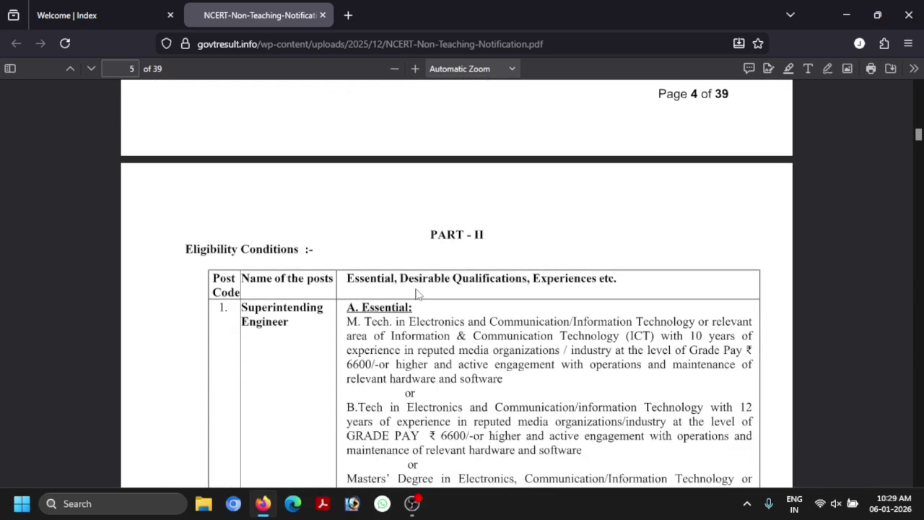
- Scroll from page 7 through the qualification tables and general terms to the H. AGE table on page 16
scroll(416, 293, down, 3)
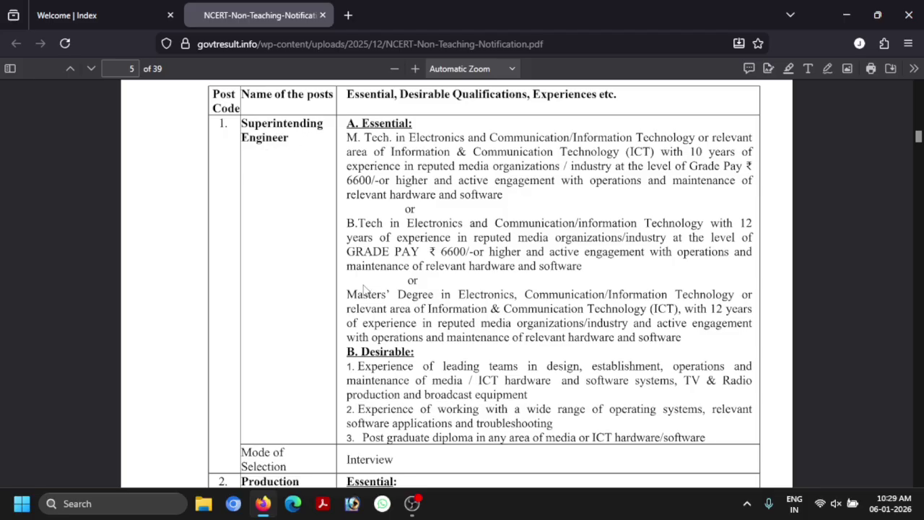
scroll(415, 358, down, 5)
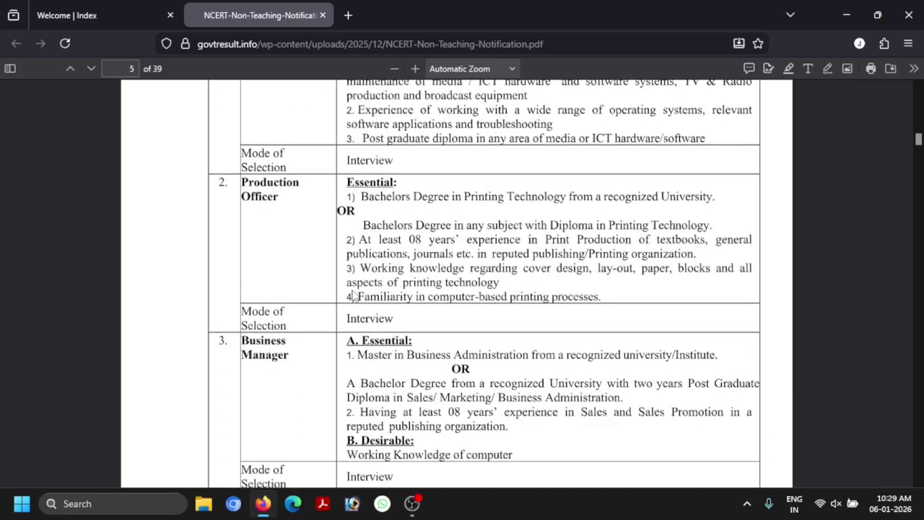
scroll(448, 249, down, 1)
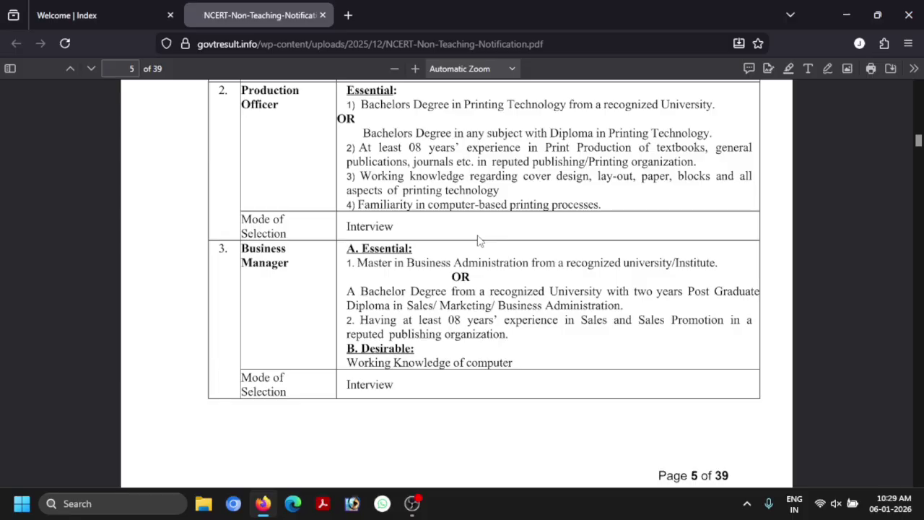
scroll(434, 249, down, 4)
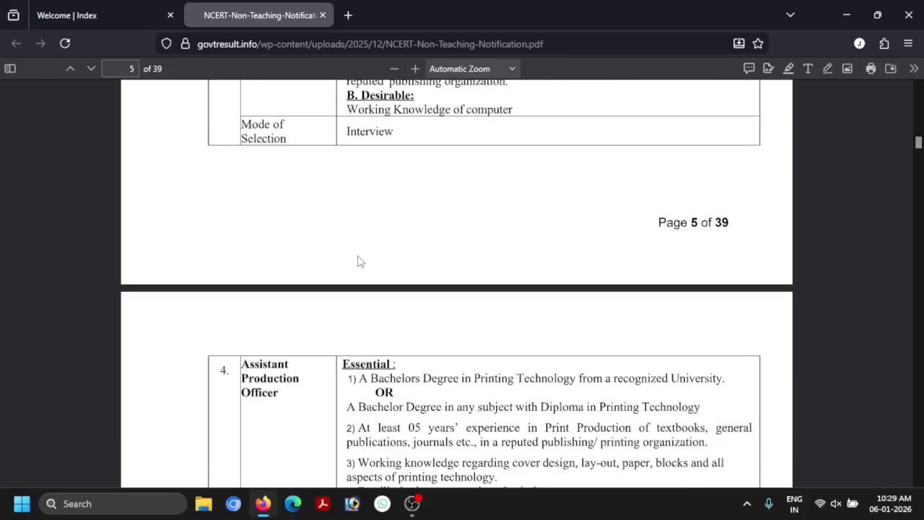
scroll(362, 261, down, 5)
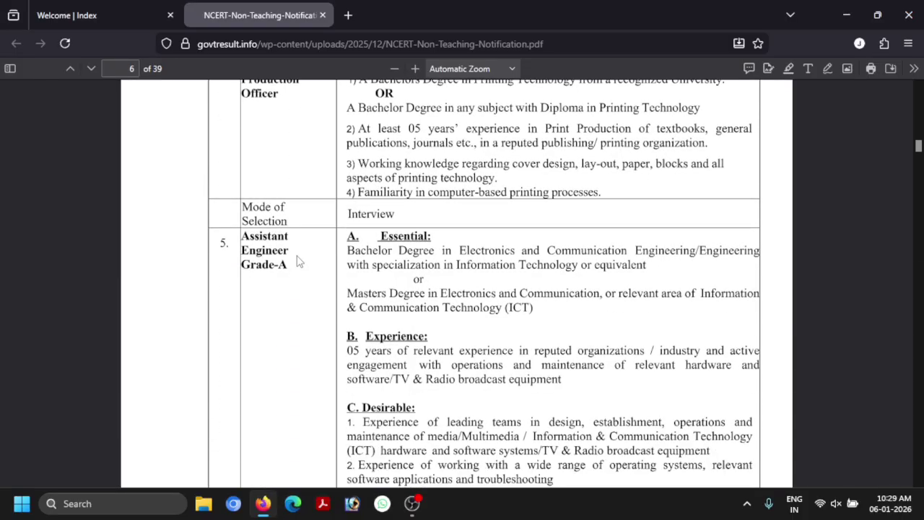
scroll(299, 261, down, 8)
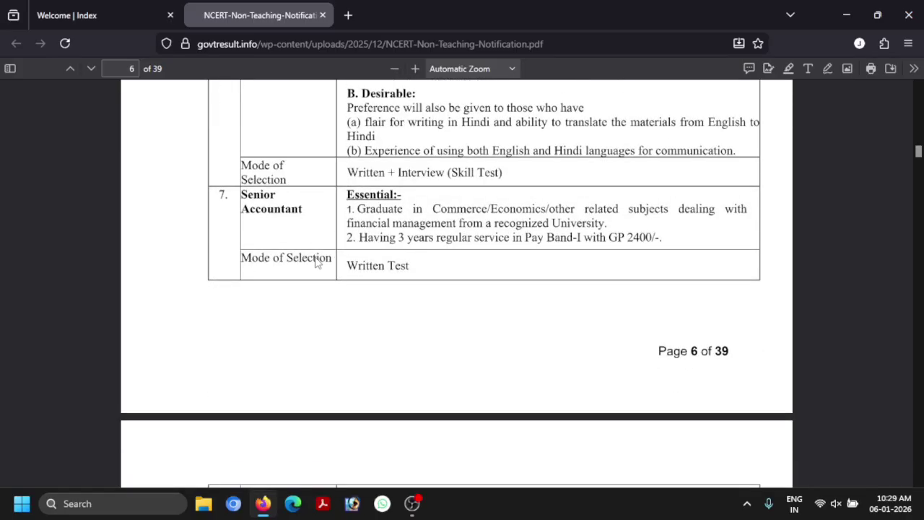
scroll(315, 261, down, 7)
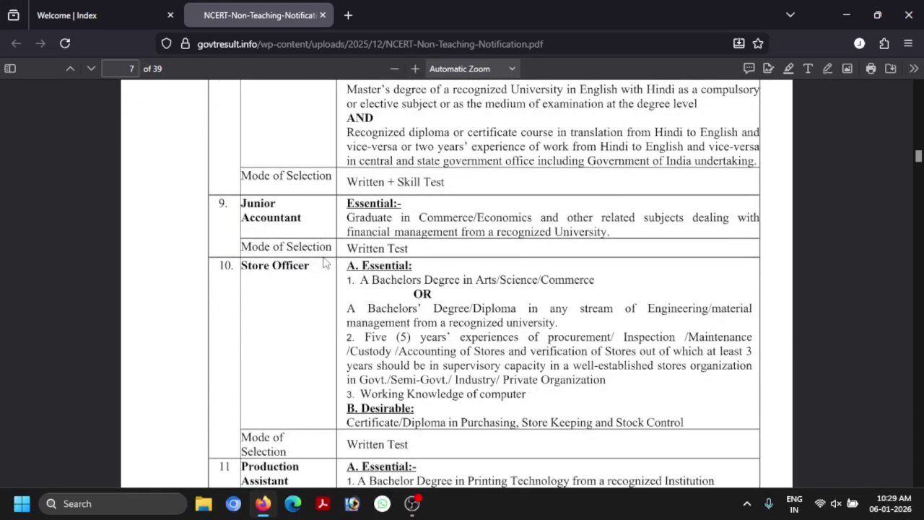
scroll(323, 264, down, 5)
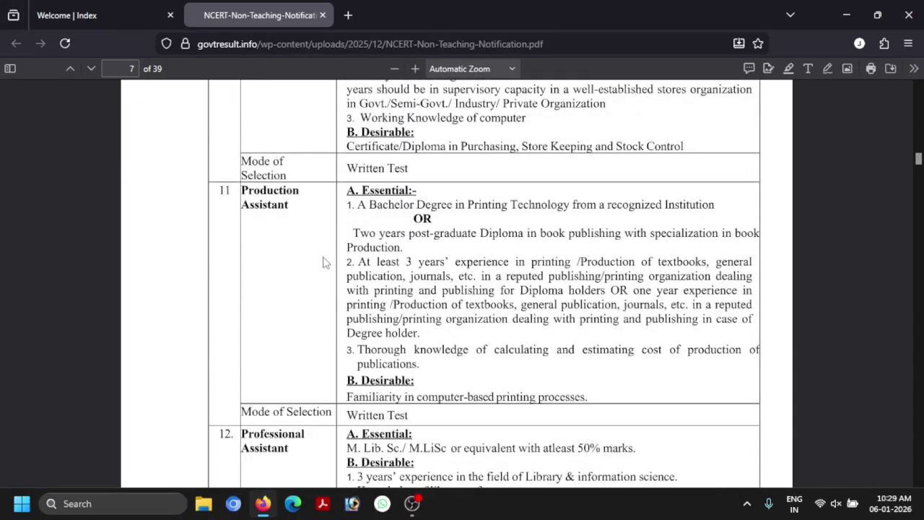
scroll(323, 264, down, 5)
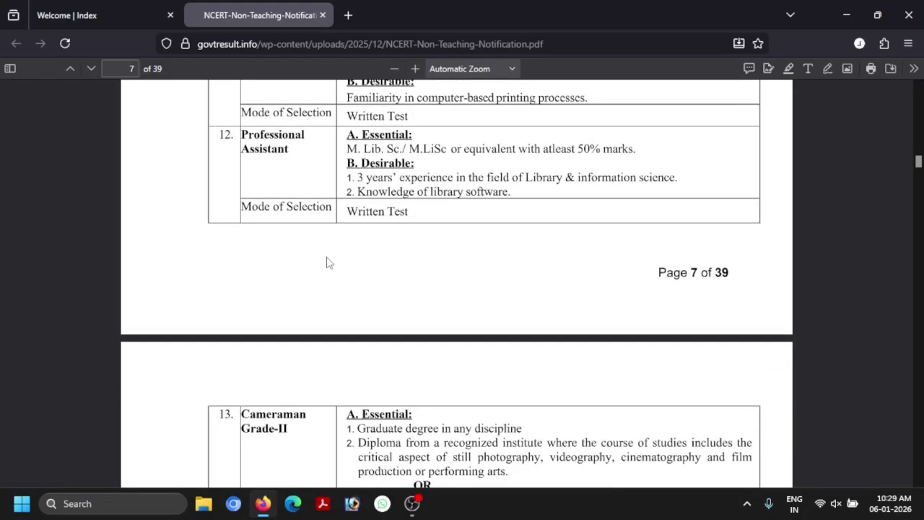
scroll(327, 262, down, 5)
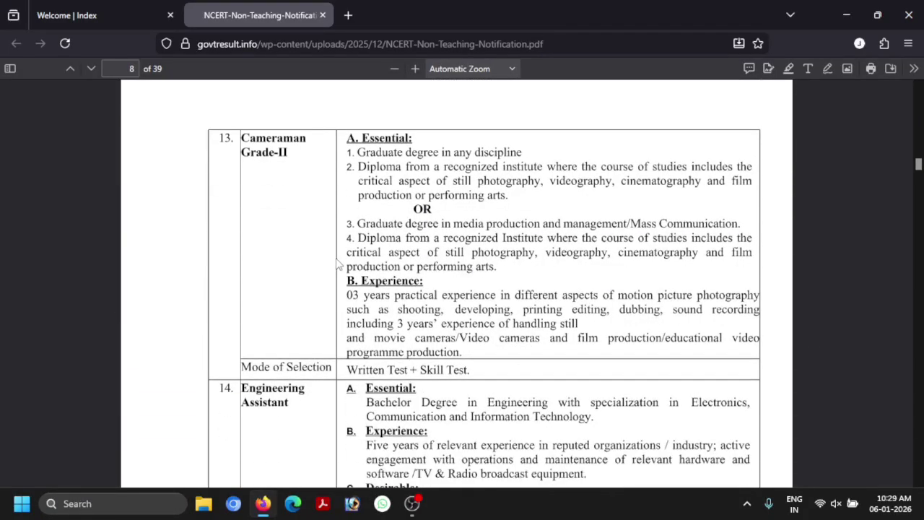
scroll(458, 172, down, 1)
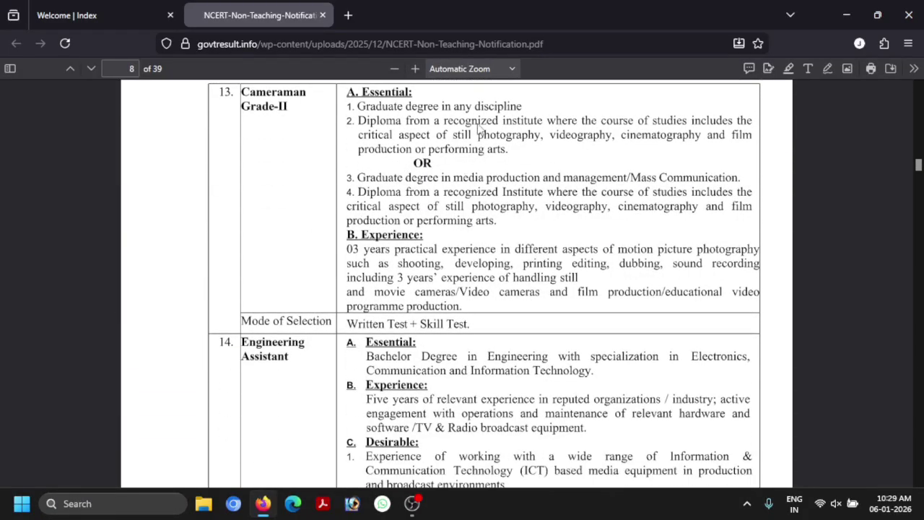
scroll(434, 153, down, 1)
scroll(429, 182, down, 4)
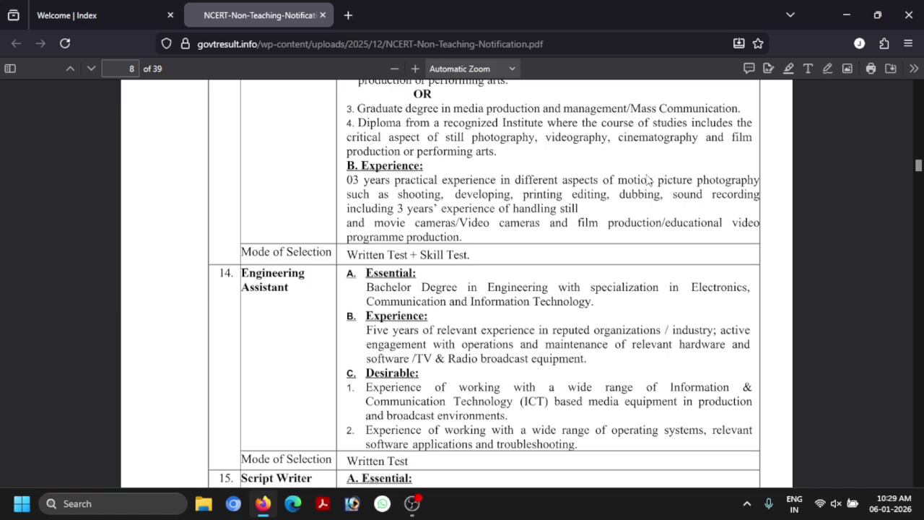
scroll(432, 225, down, 9)
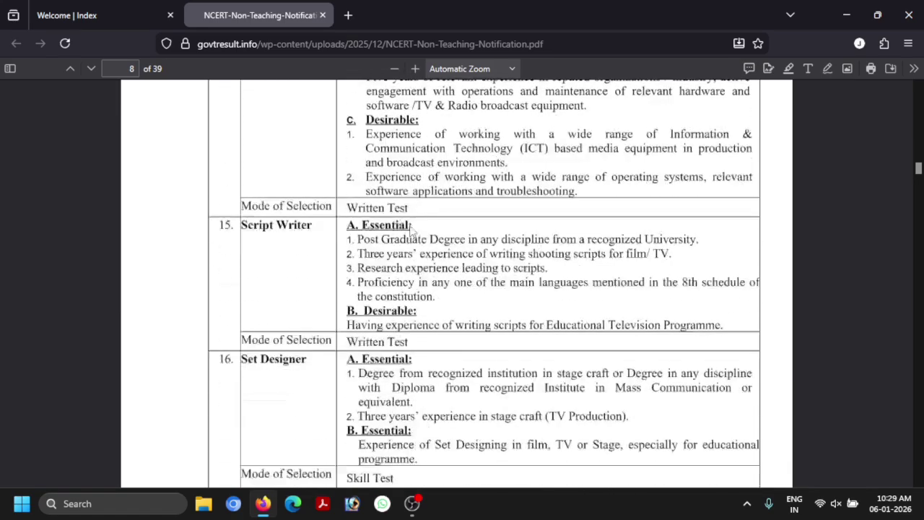
scroll(410, 229, down, 17)
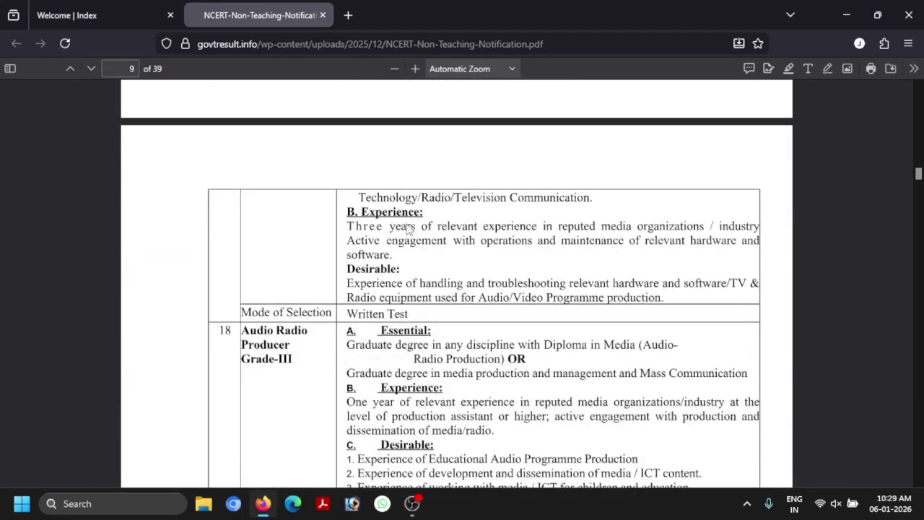
scroll(406, 228, down, 15)
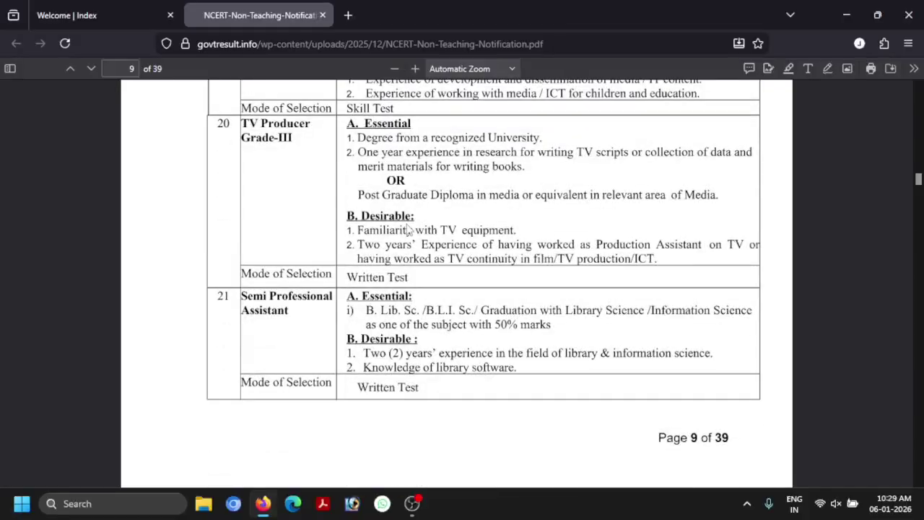
scroll(407, 228, down, 10)
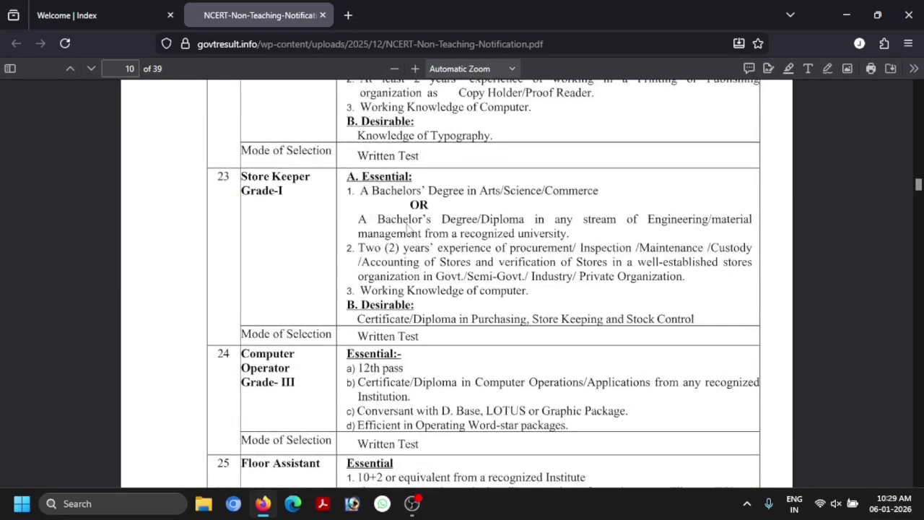
scroll(406, 229, down, 13)
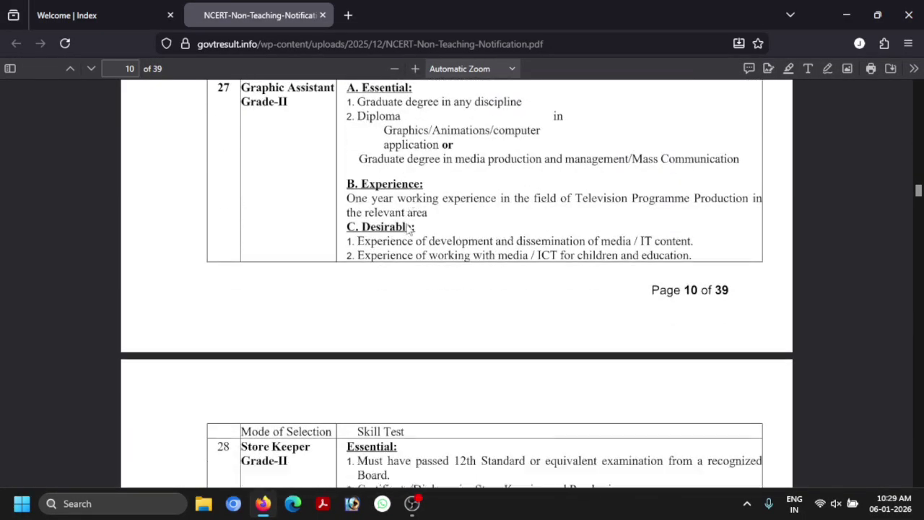
scroll(406, 228, down, 5)
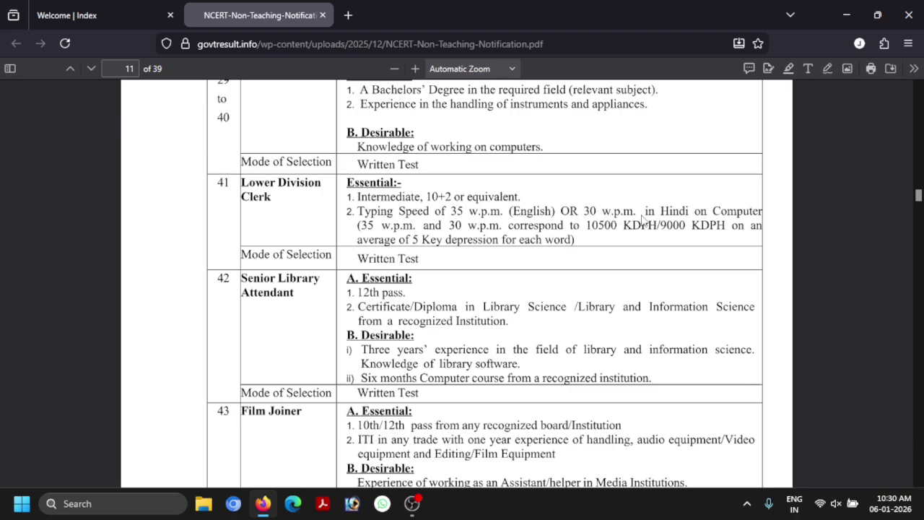
scroll(683, 227, down, 1)
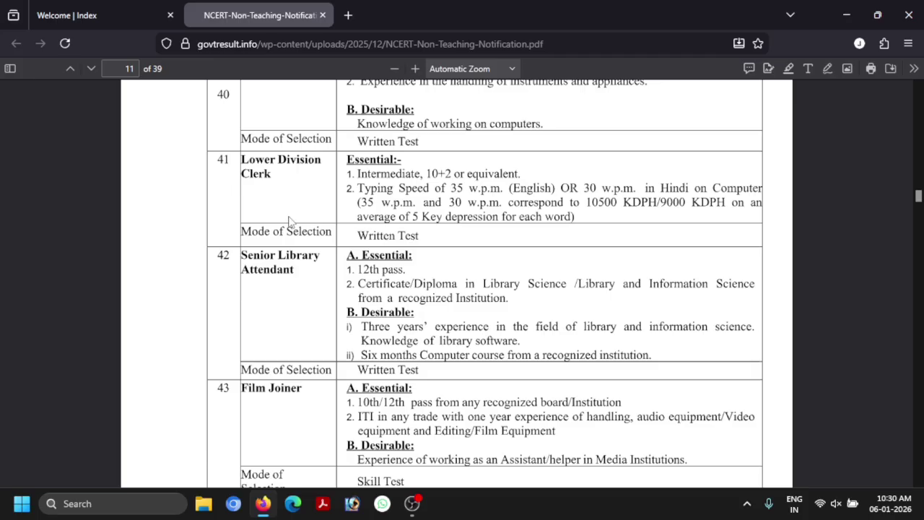
scroll(412, 217, down, 2)
scroll(419, 217, down, 10)
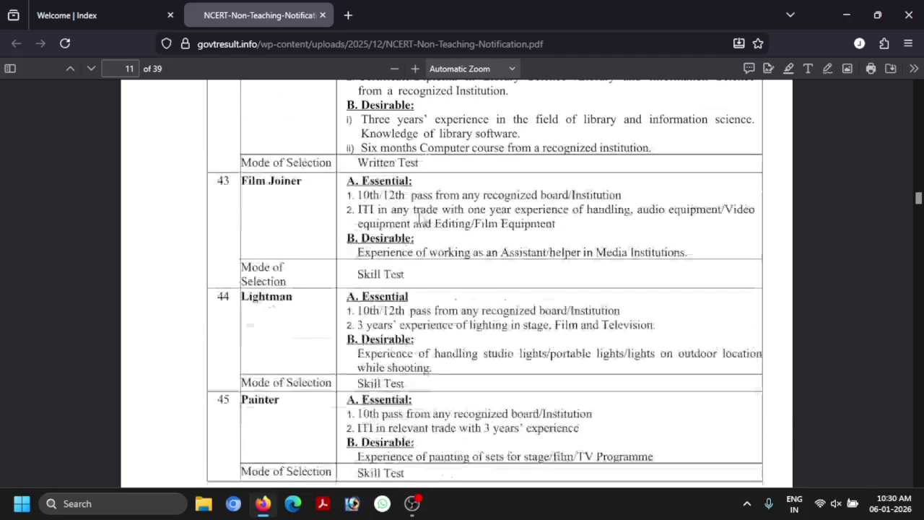
scroll(424, 216, down, 12)
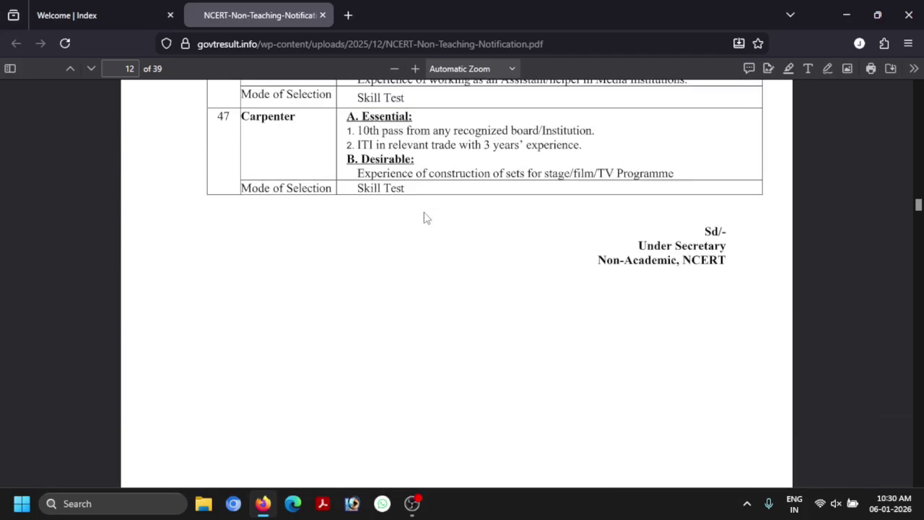
scroll(425, 216, down, 12)
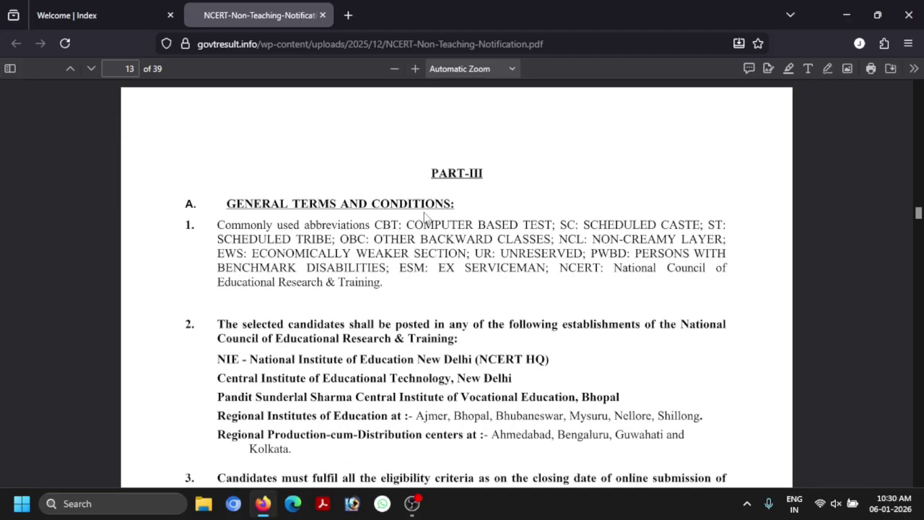
scroll(426, 218, down, 8)
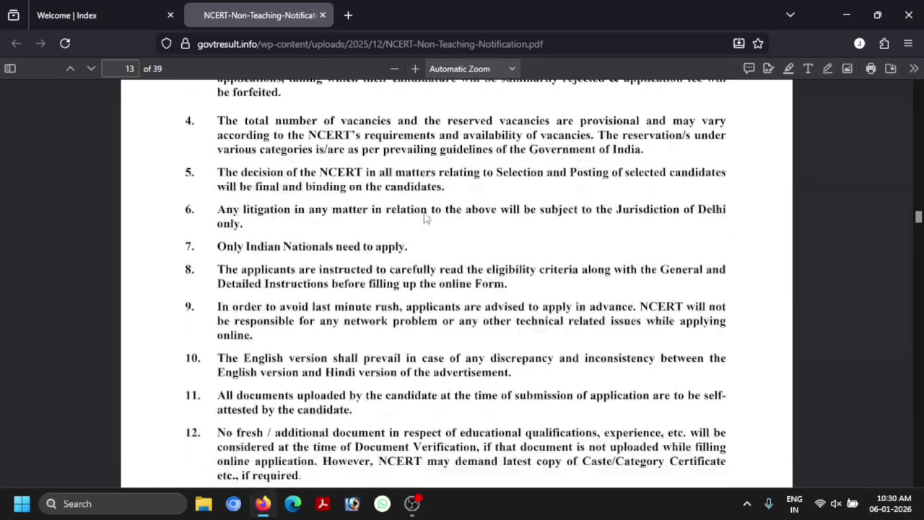
scroll(426, 218, down, 15)
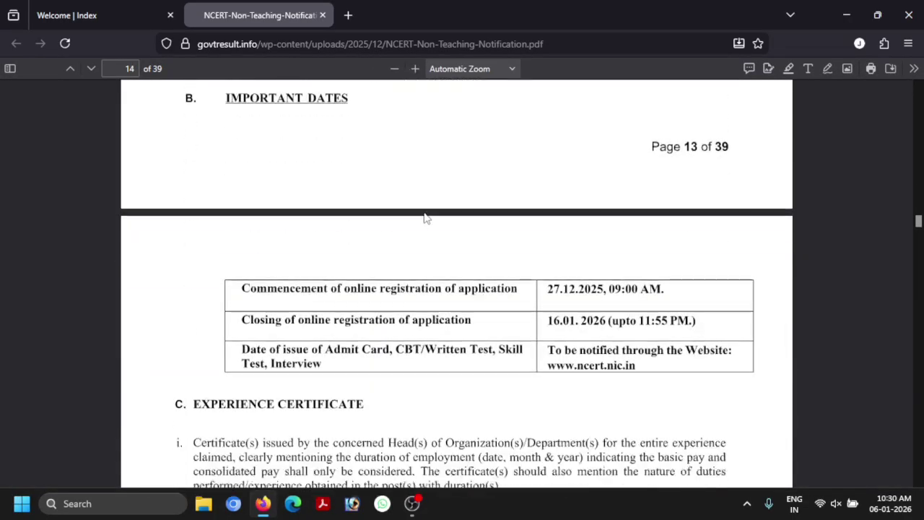
scroll(427, 217, down, 12)
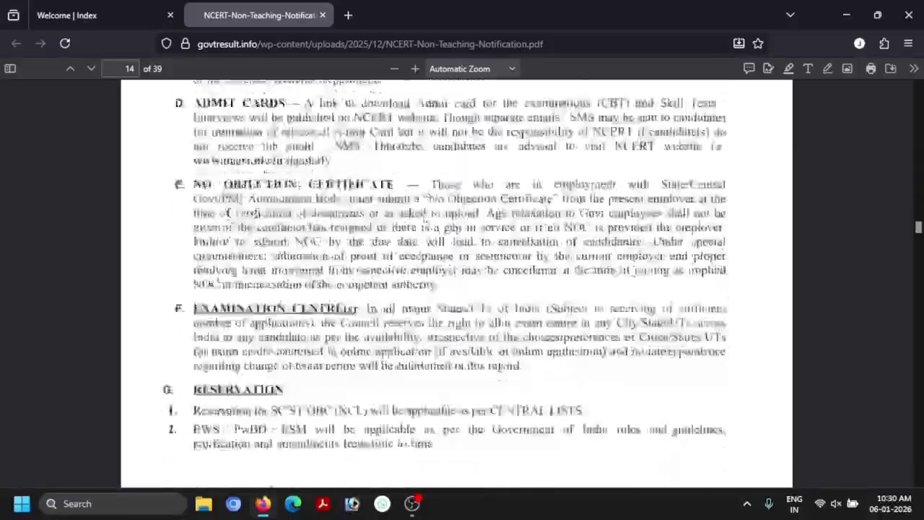
scroll(426, 217, down, 12)
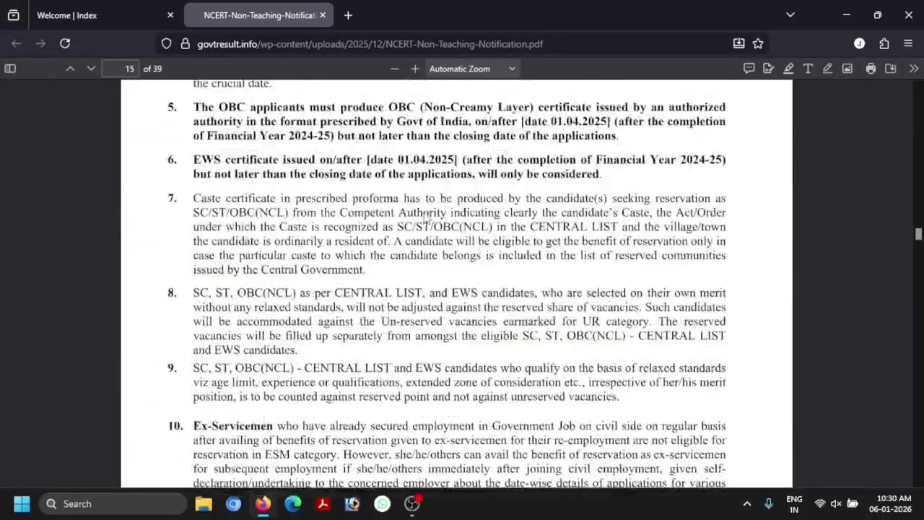
scroll(426, 218, down, 12)
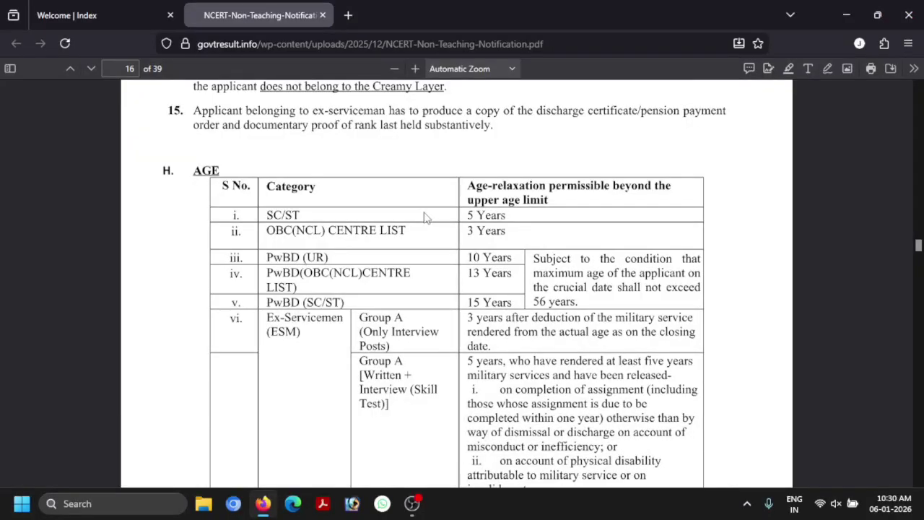
scroll(371, 159, down, 1)
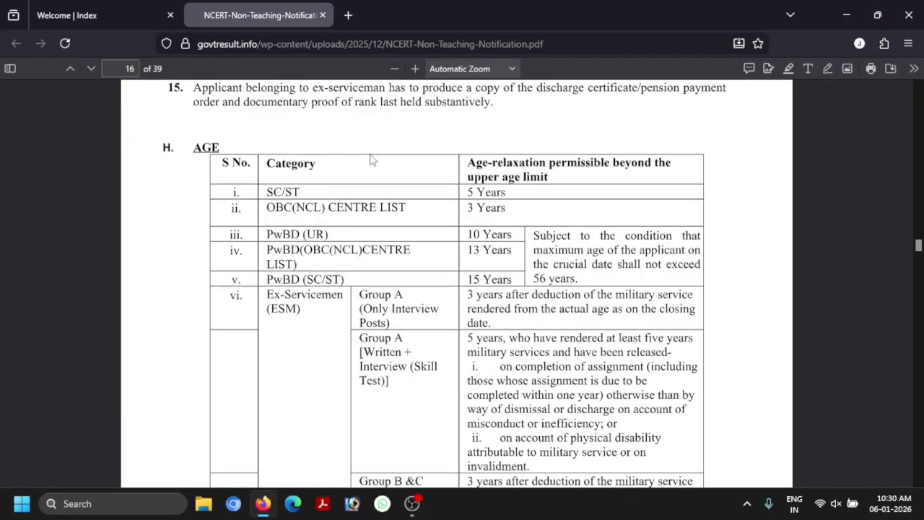
- Return to the Welcome | Index page and review General Links, Key Dates (27.12.2025–16.01.2026) and Helpdesk
click(99, 9)
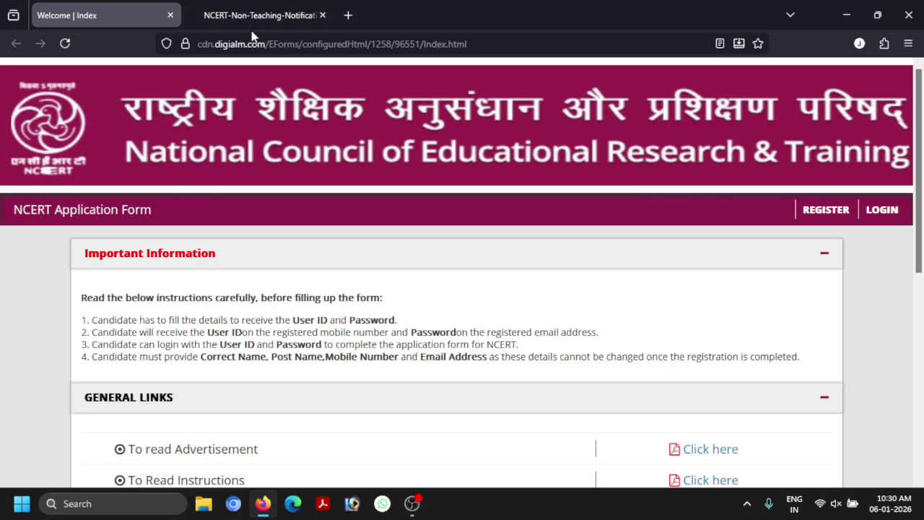
scroll(312, 193, down, 2)
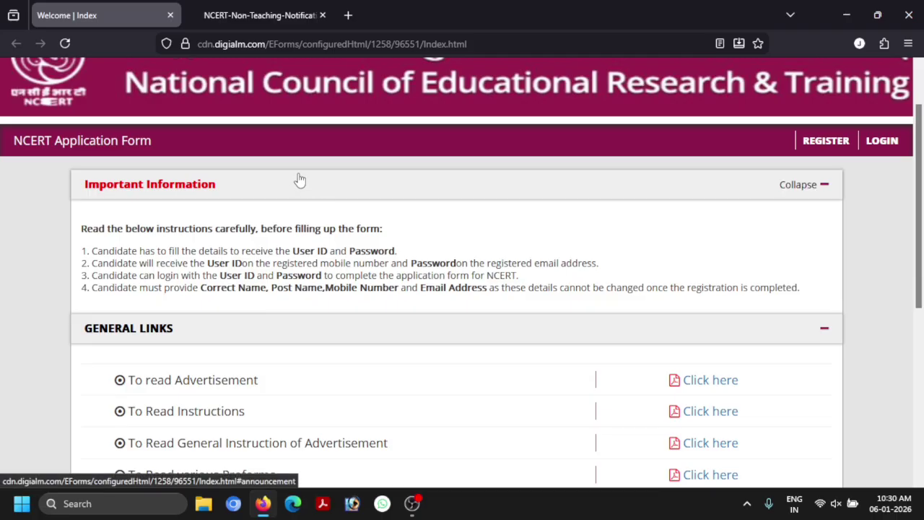
scroll(300, 173, down, 2)
scroll(299, 174, down, 1)
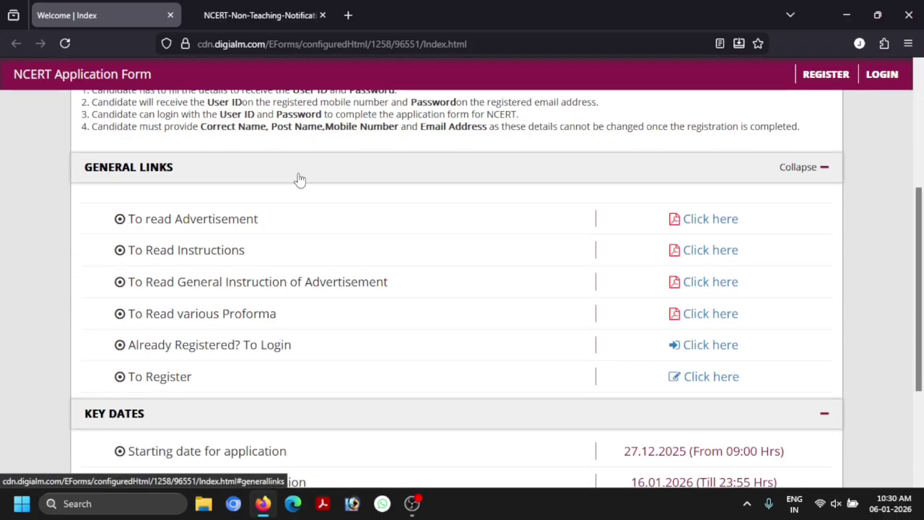
scroll(299, 183, down, 2)
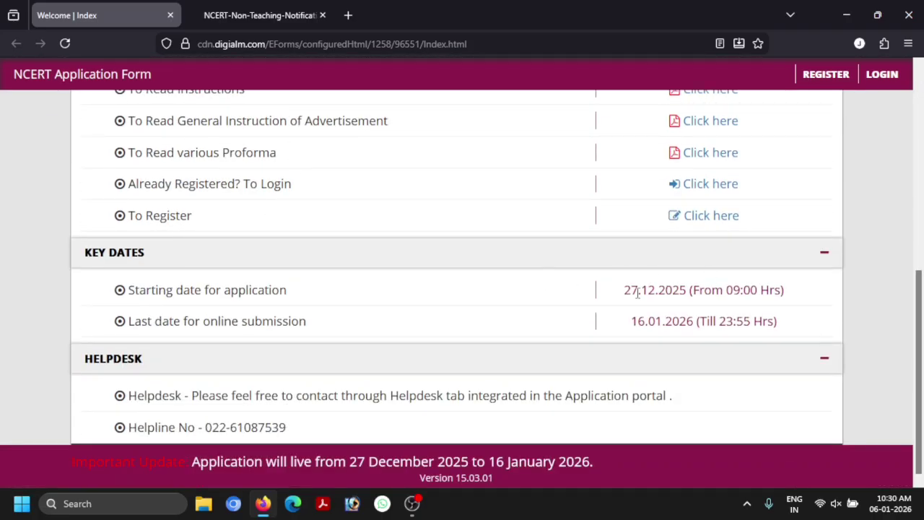
scroll(416, 311, down, 1)
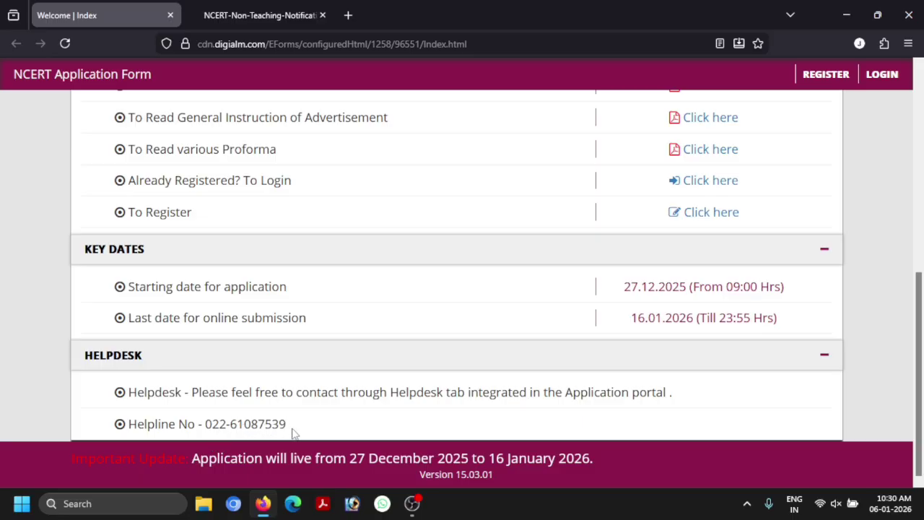
scroll(388, 417, up, 3)
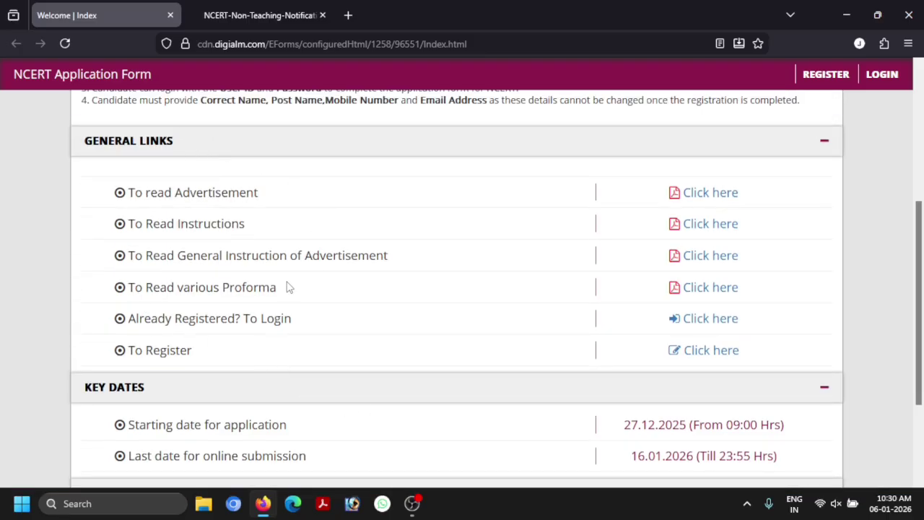
scroll(292, 281, up, 1)
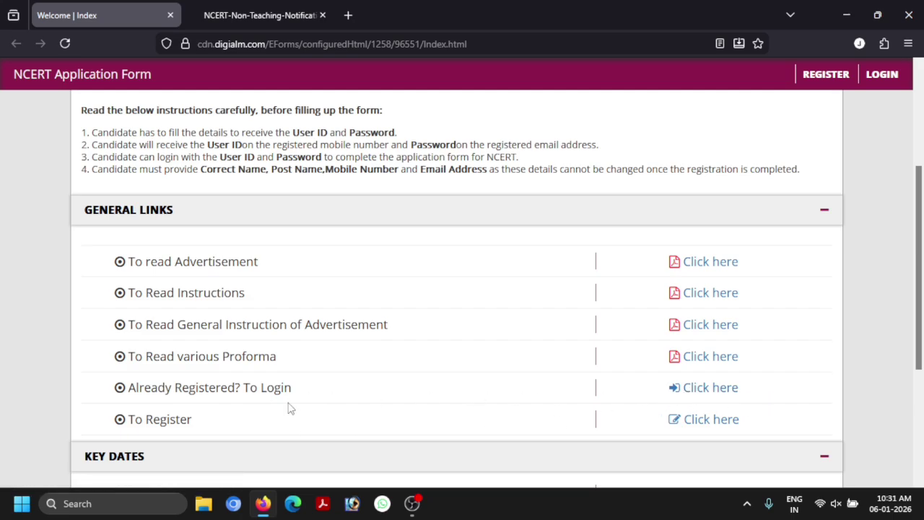
scroll(286, 403, down, 1)
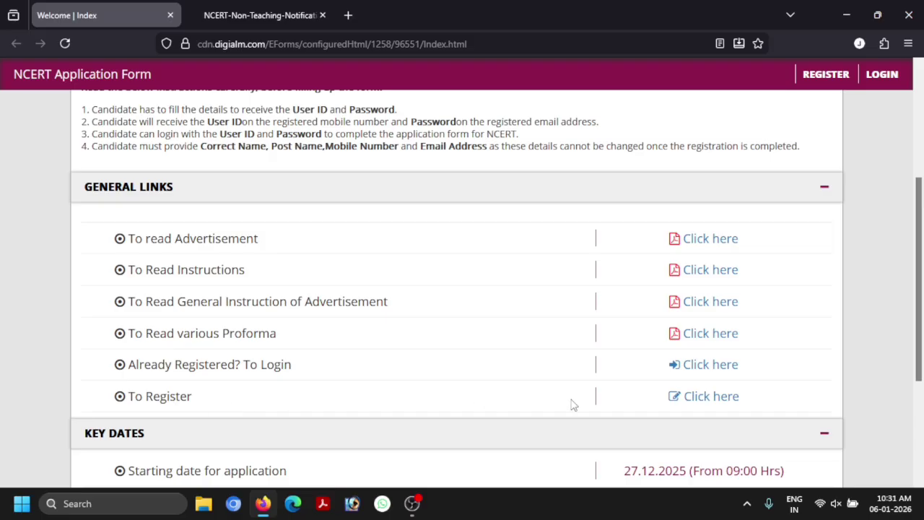
- Open the new candidate registration form and select Lower Division Clerk, filling Post Code 41
click(685, 400)
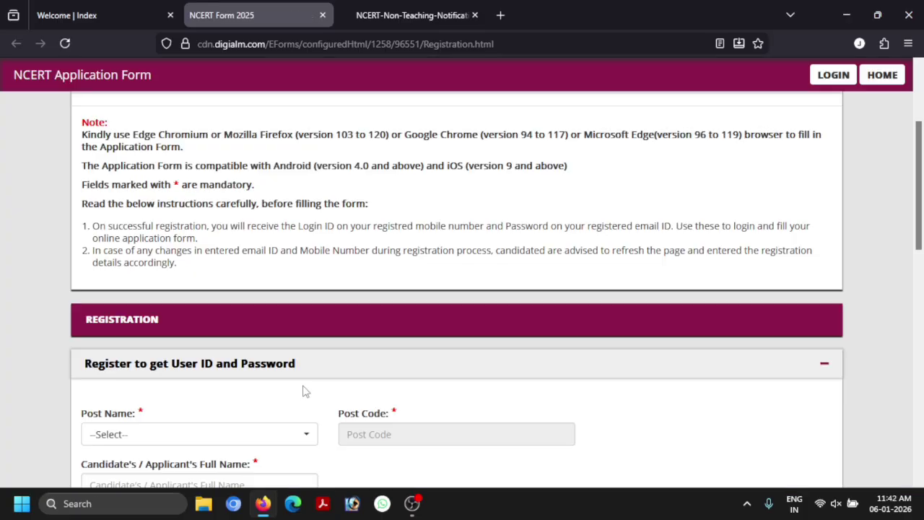
scroll(303, 391, down, 3)
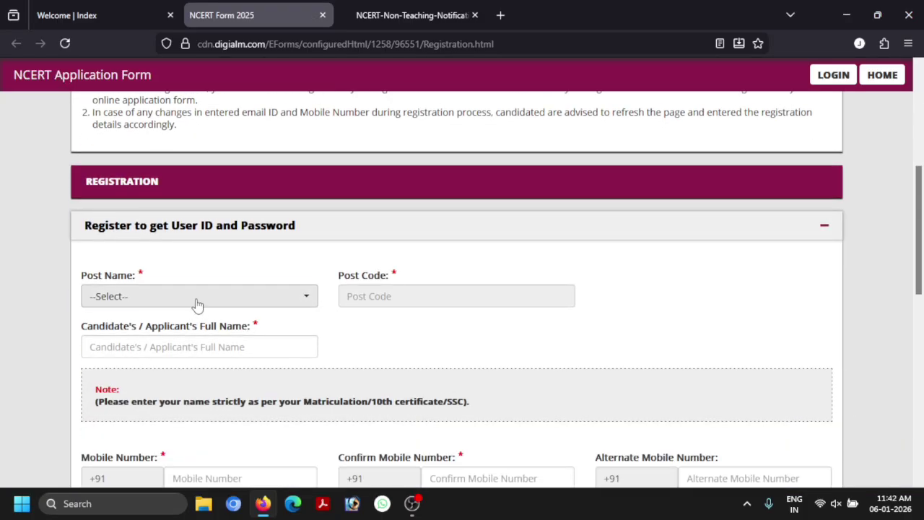
click(197, 301)
scroll(211, 181, down, 2)
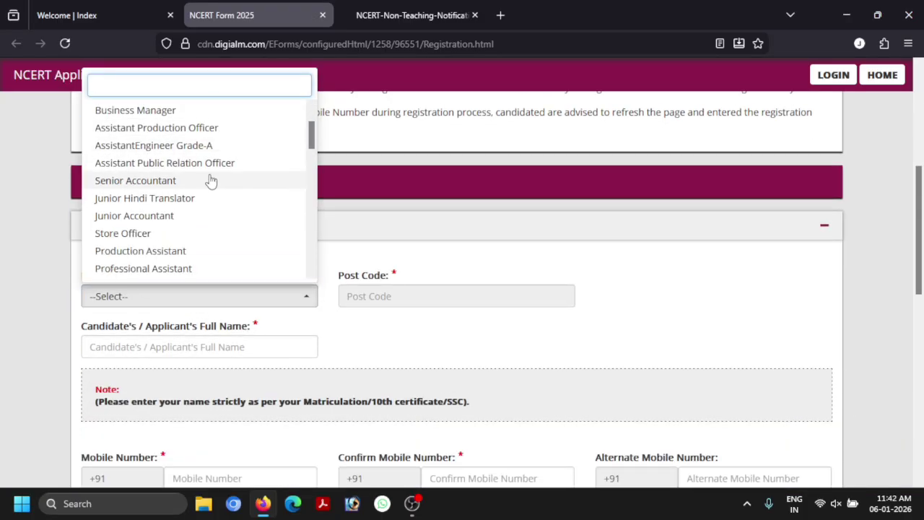
scroll(198, 189, down, 5)
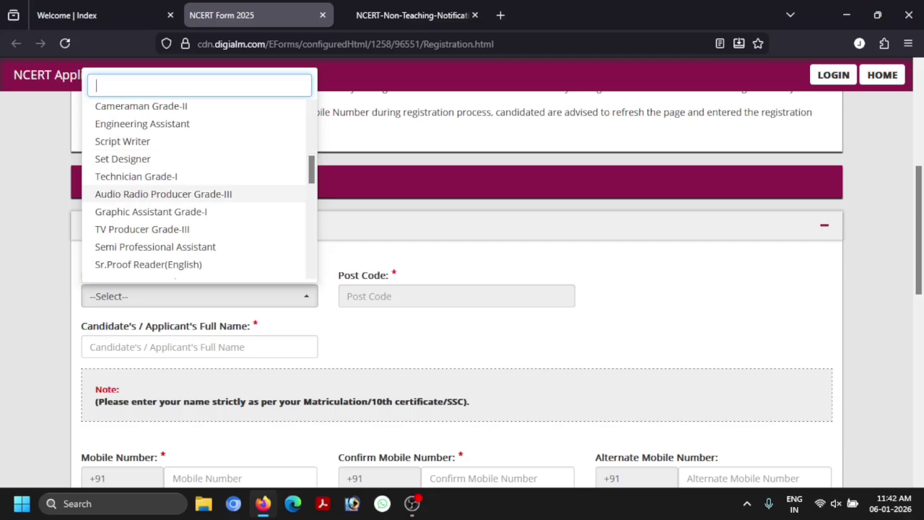
scroll(198, 196, down, 3)
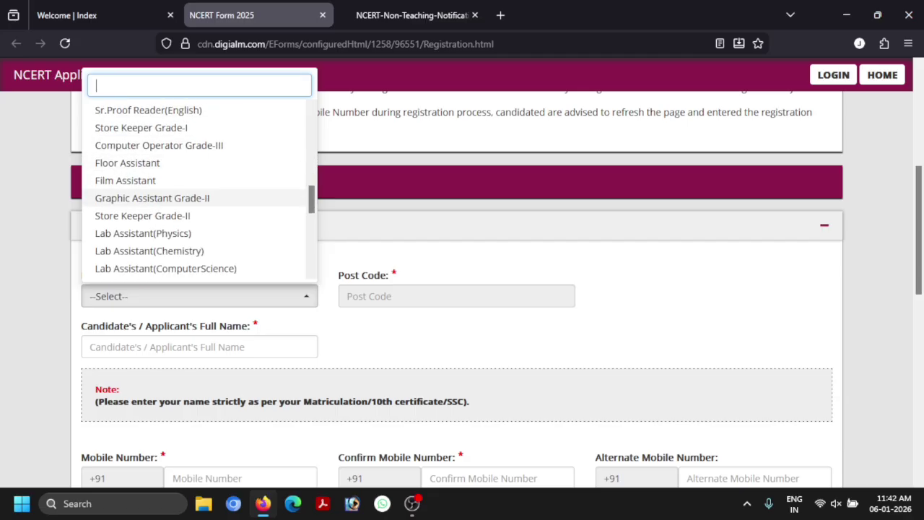
scroll(193, 205, down, 6)
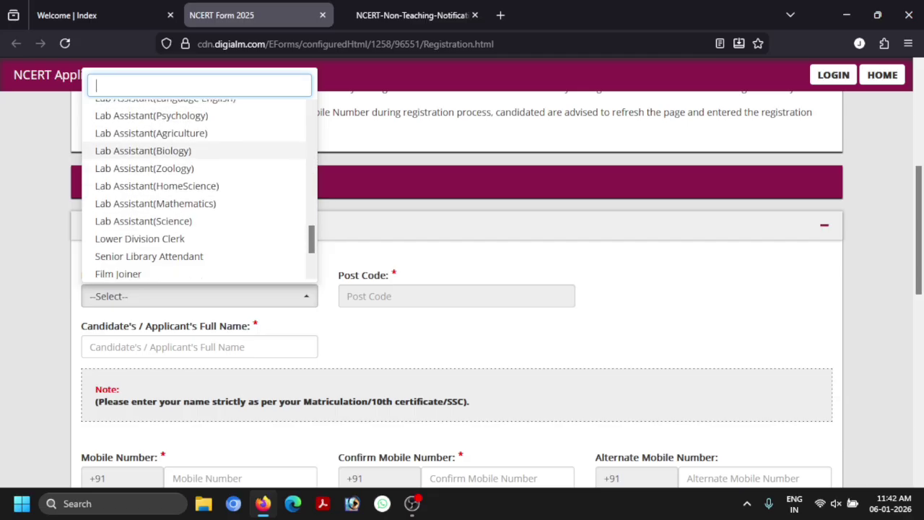
scroll(192, 205, down, 2)
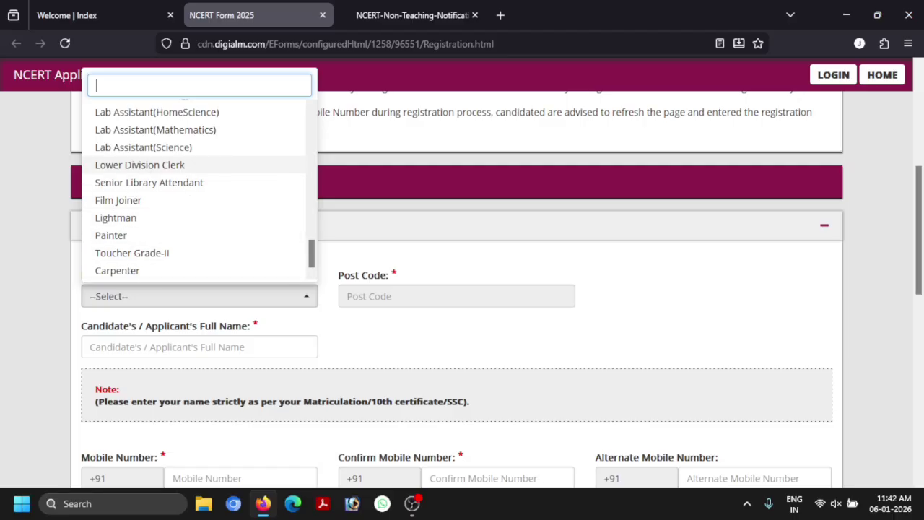
click(139, 165)
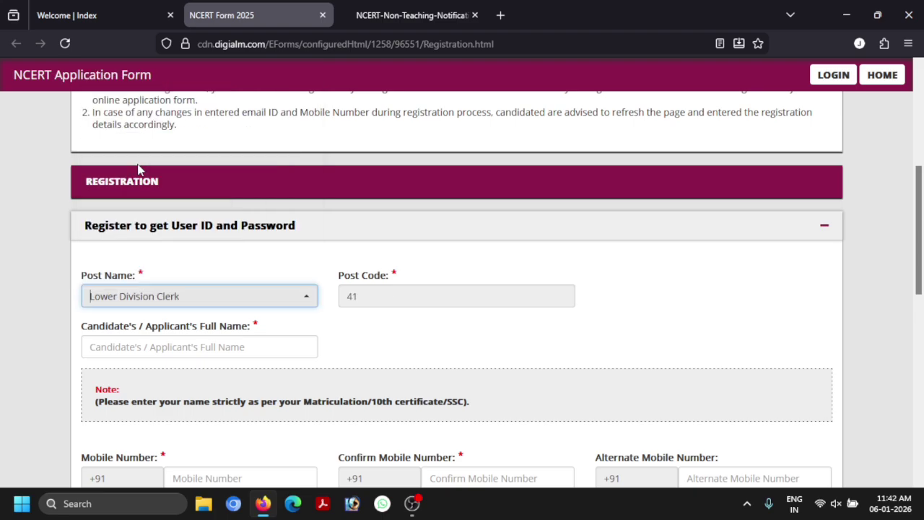
scroll(394, 313, down, 2)
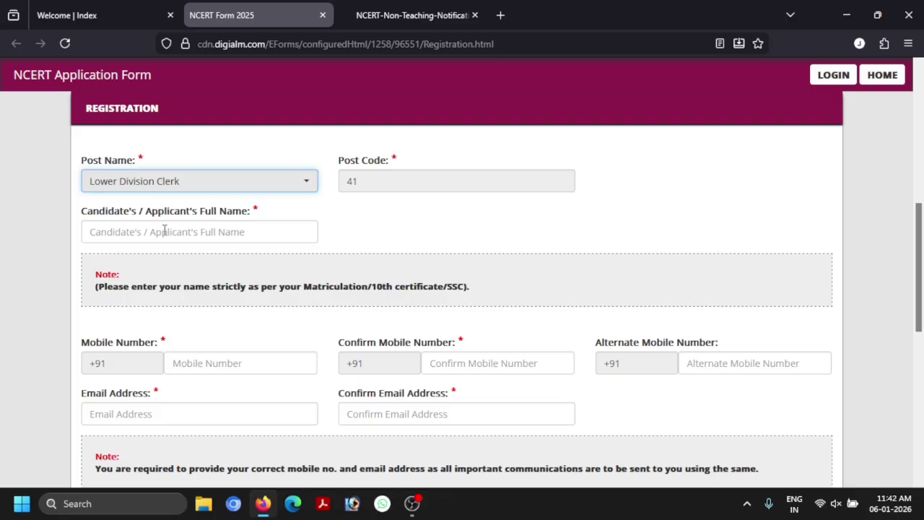
scroll(169, 230, down, 1)
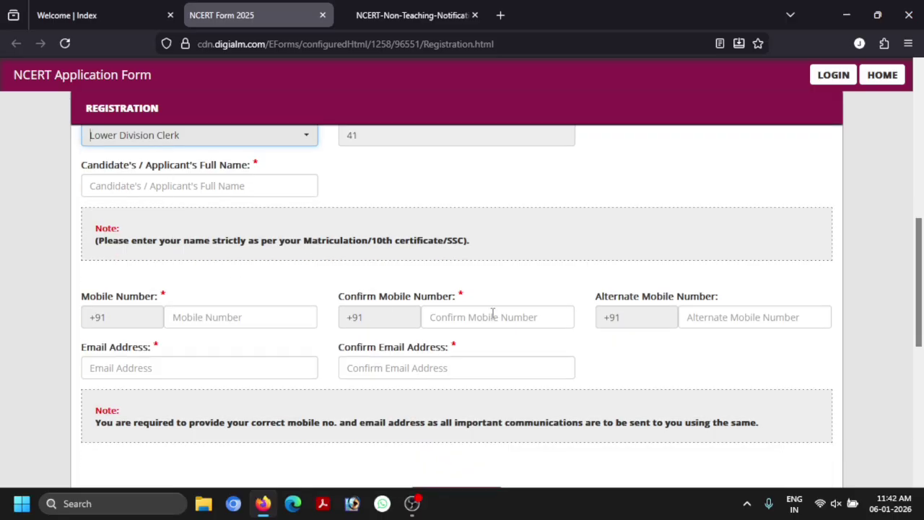
scroll(493, 312, down, 1)
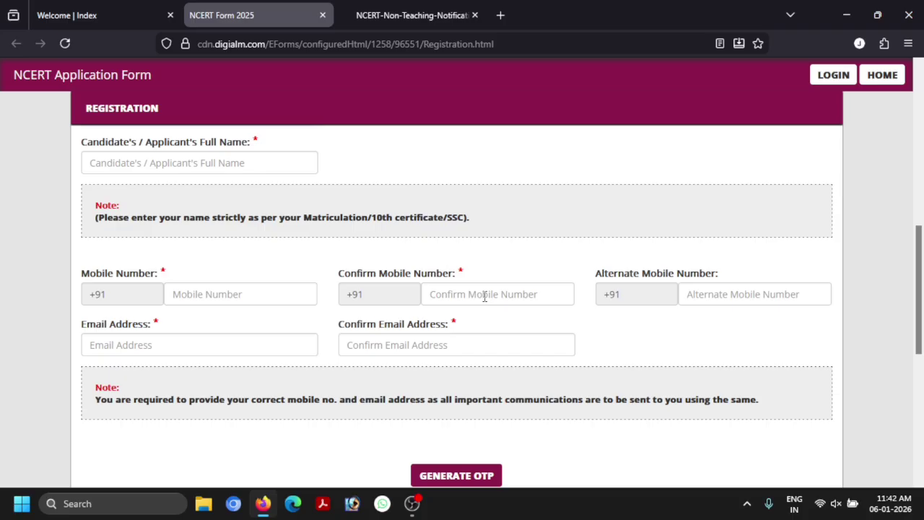
scroll(484, 296, down, 1)
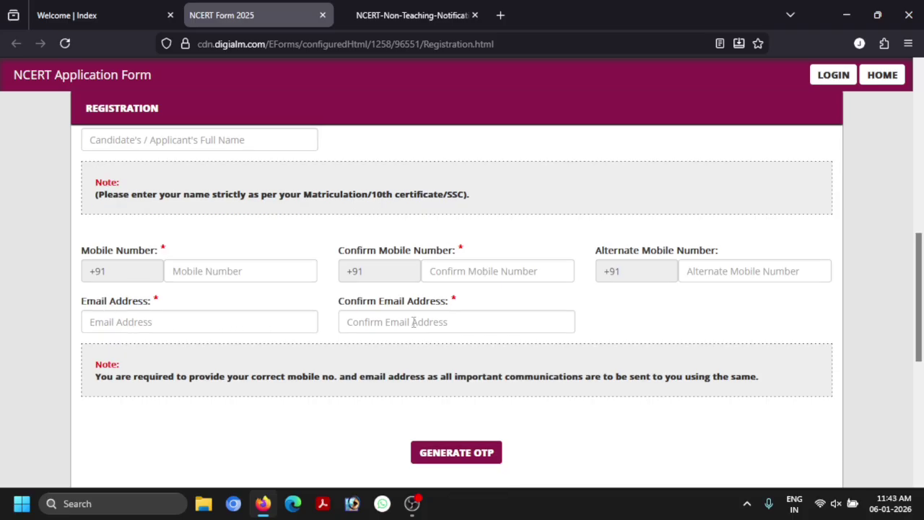
scroll(415, 321, down, 6)
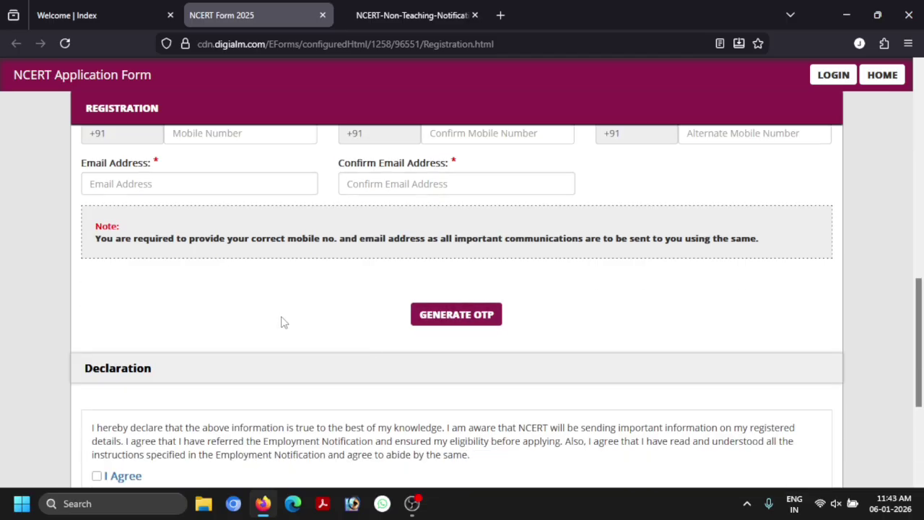
scroll(283, 322, up, 12)
- Enter the captcha characters and submit them to have an OTP sent to the mobile or e-mail
click(91, 273)
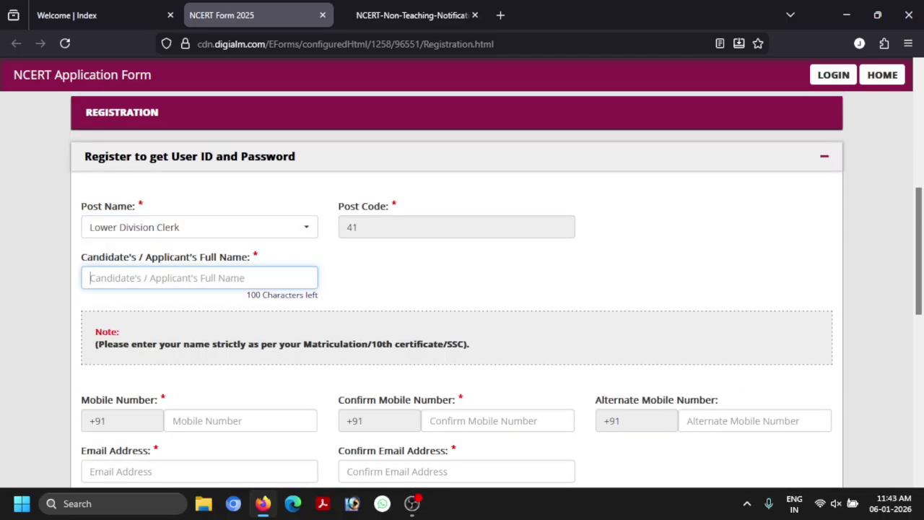
scroll(438, 215, down, 12)
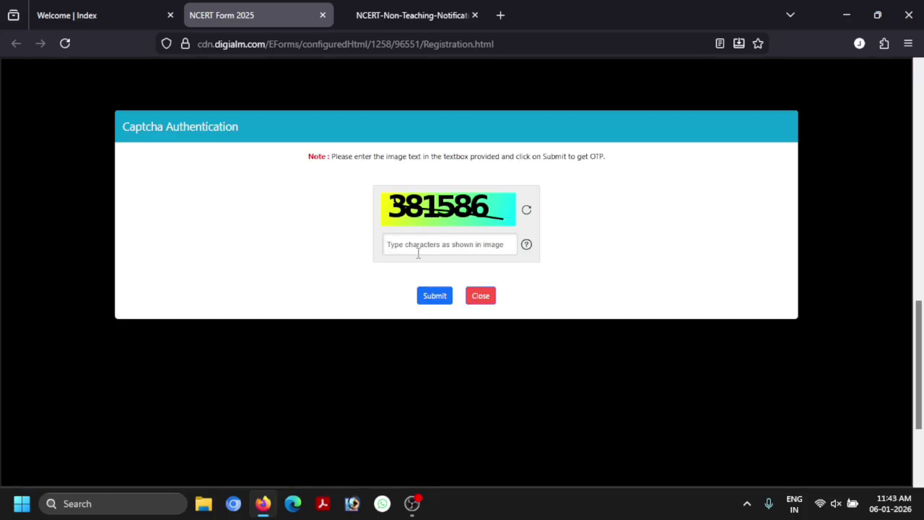
text(381586)
click(426, 296)
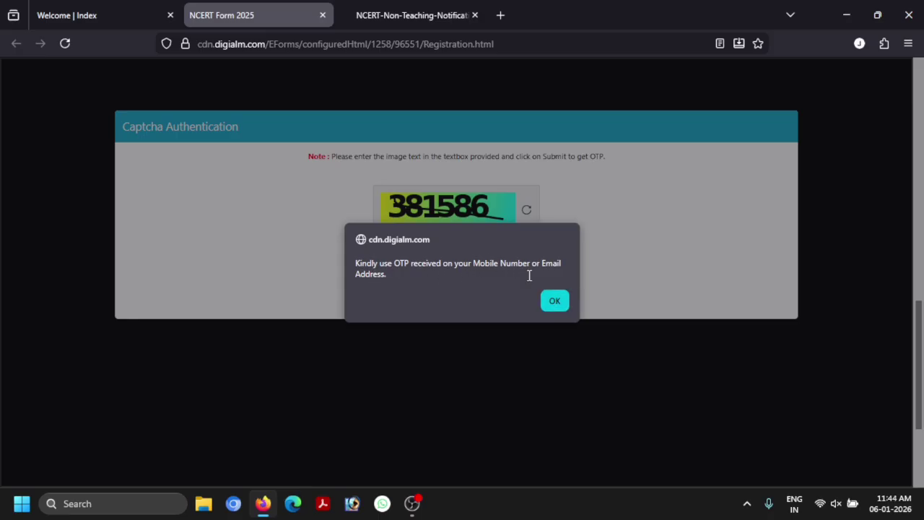
- Dismiss the OTP-sent notice, enter the received OTP and validate it
click(555, 301)
click(370, 264)
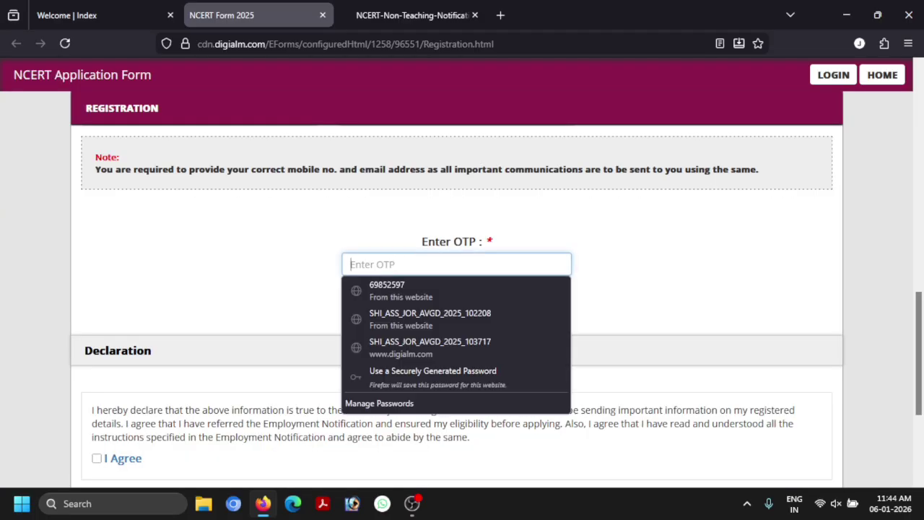
key(Escape)
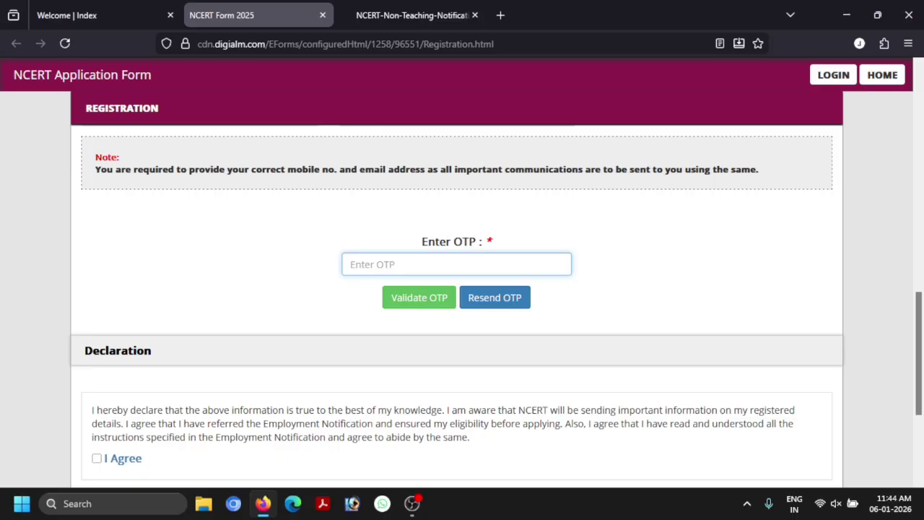
text(••)
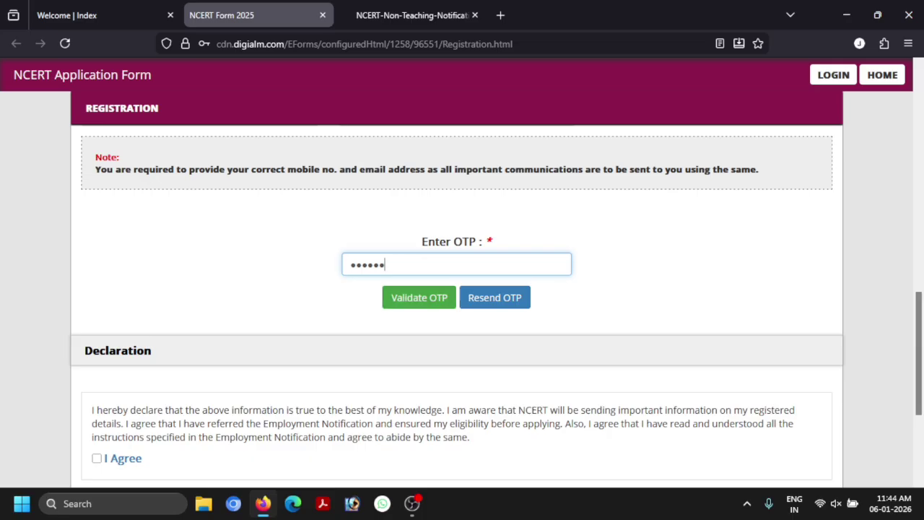
click(404, 296)
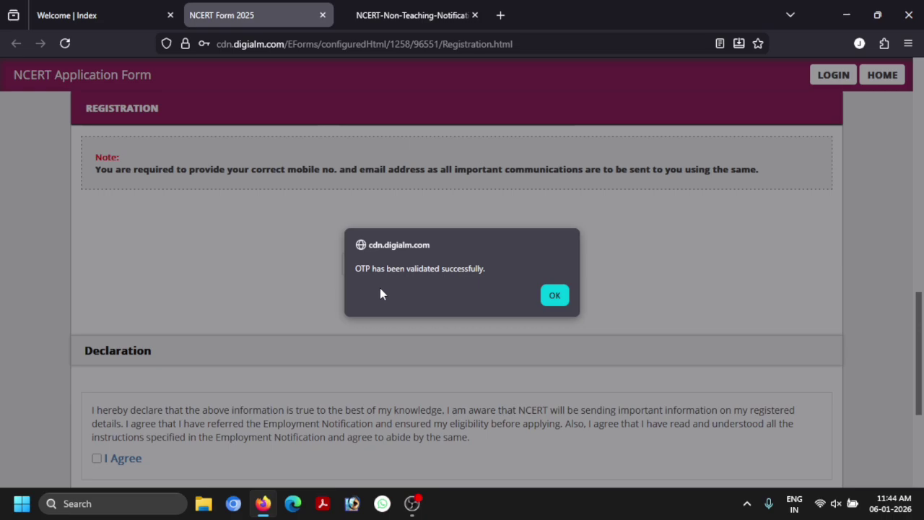
- Agree to the declaration, enter the captcha and reverify the registration details
click(554, 295)
scroll(257, 334, down, 1)
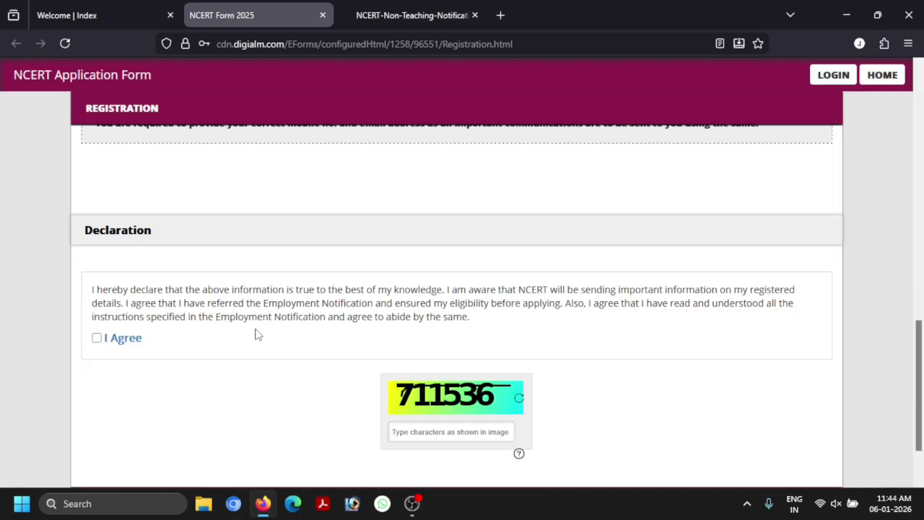
click(97, 339)
scroll(425, 352, down, 2)
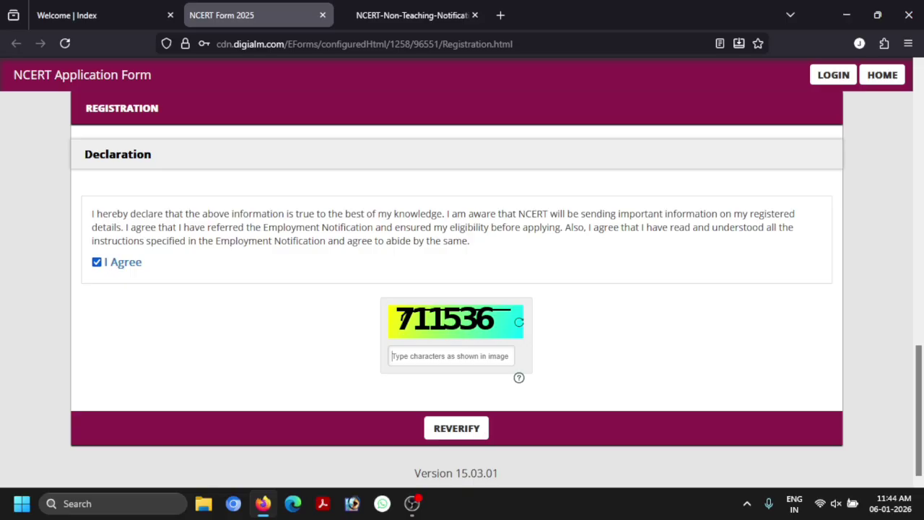
text(711536)
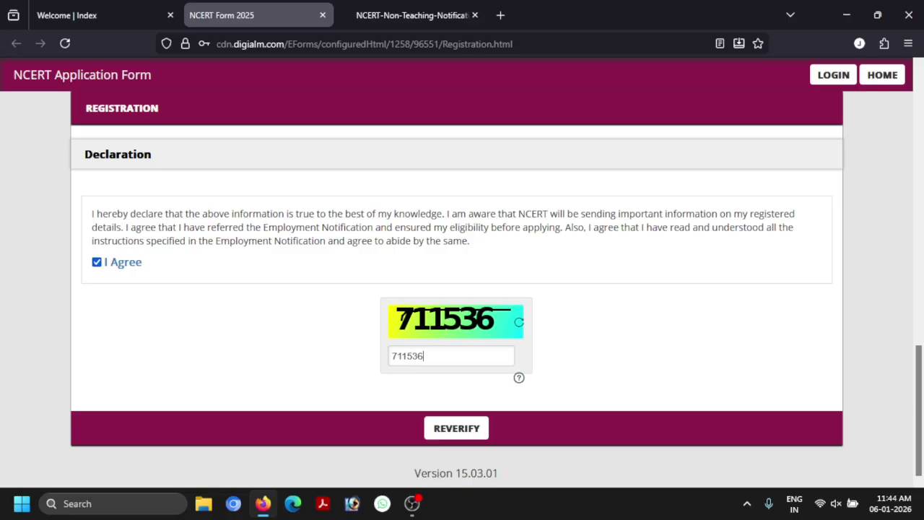
click(449, 433)
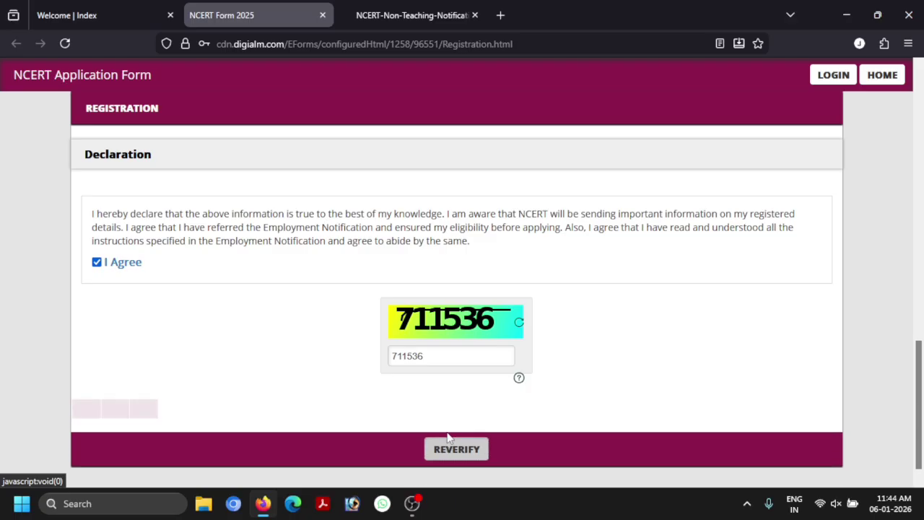
scroll(390, 302, down, 5)
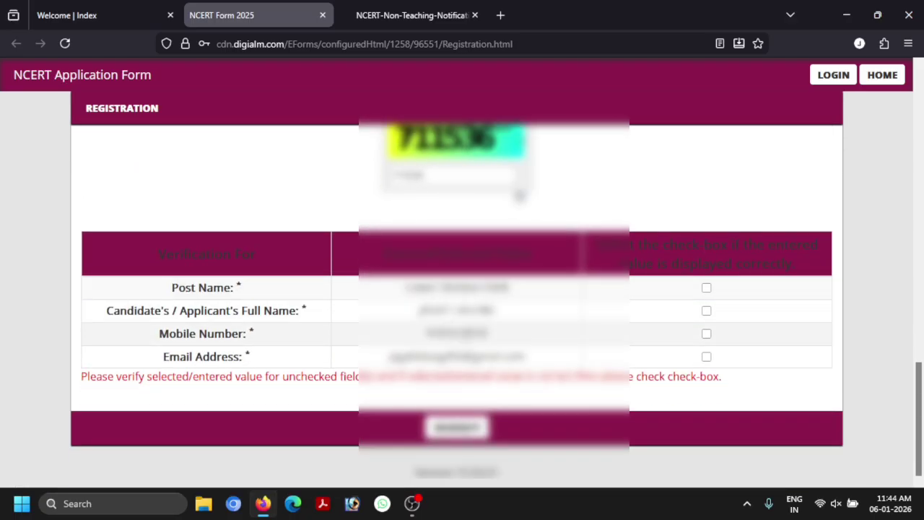
- Tick Post Name, Full Name, Mobile Number and Email Address as verified, submit, and agree to the privacy notice
click(707, 288)
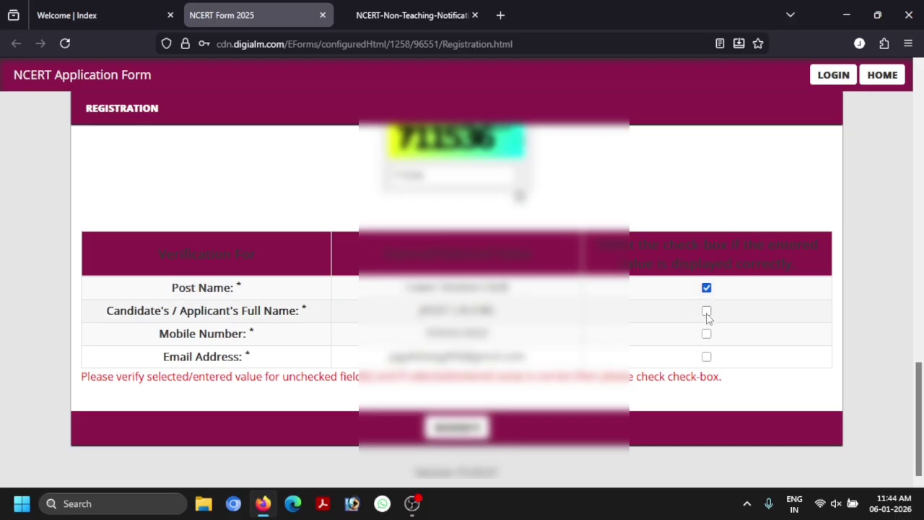
click(706, 311)
click(707, 336)
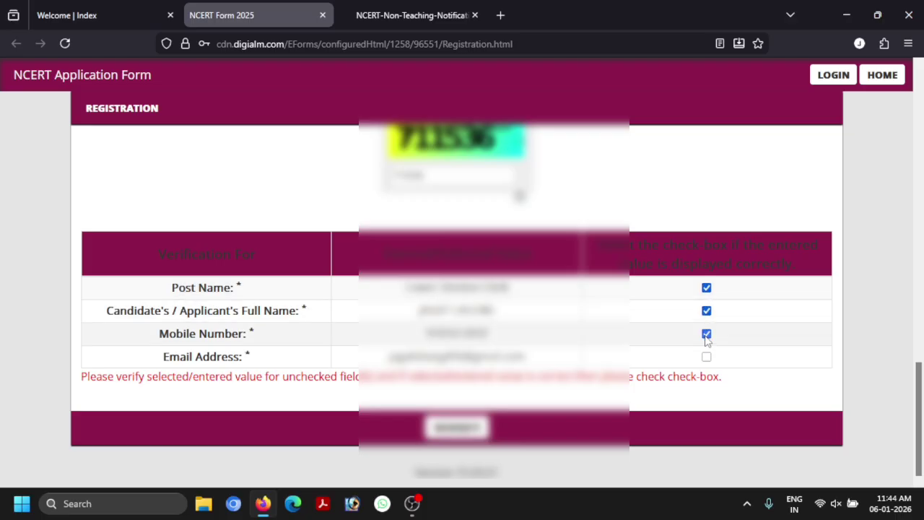
click(708, 359)
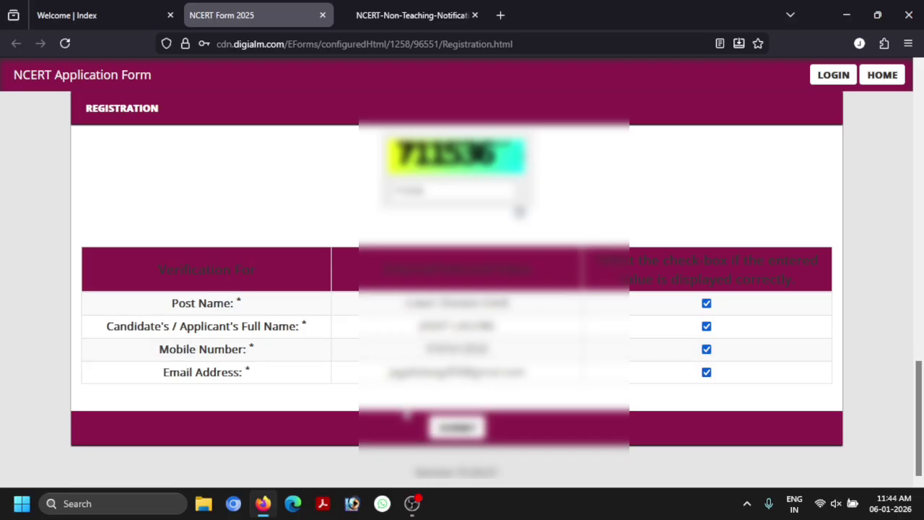
click(455, 430)
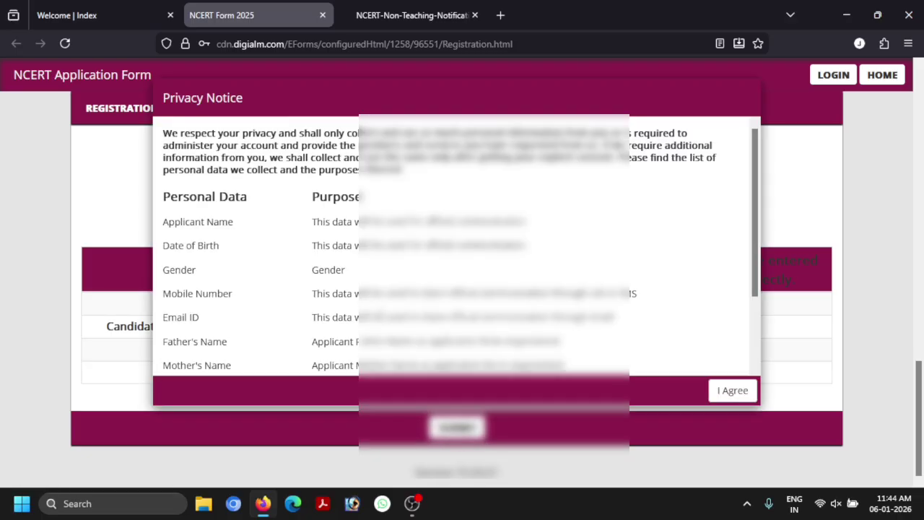
scroll(357, 262, down, 3)
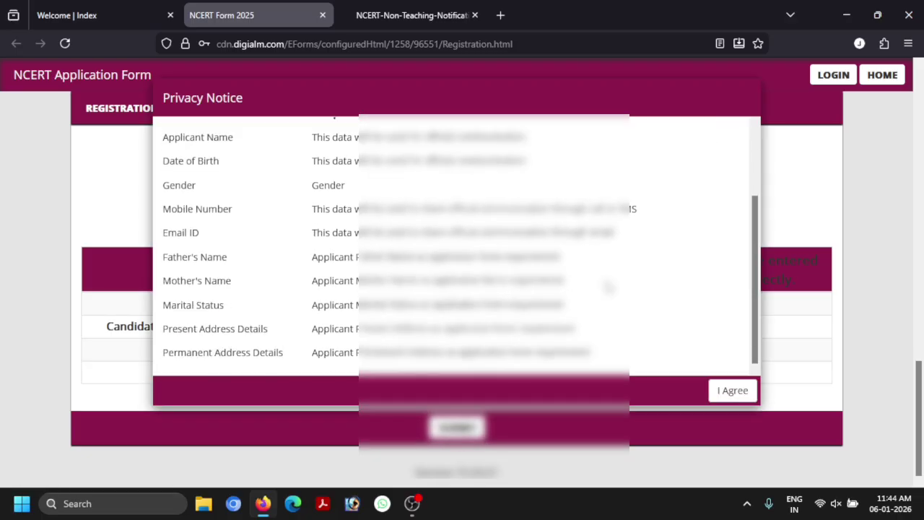
click(733, 391)
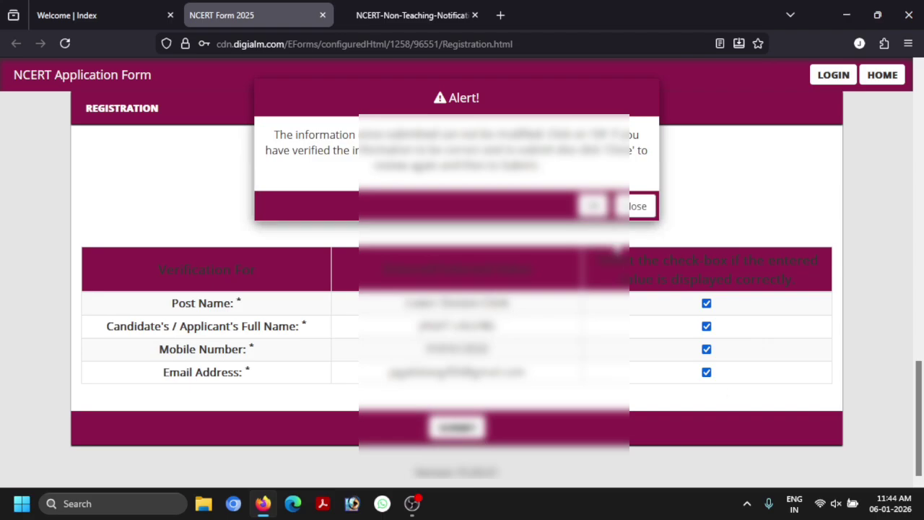
- Confirm the final submission, decline saving the password, select the issued registration number and close the note
click(593, 206)
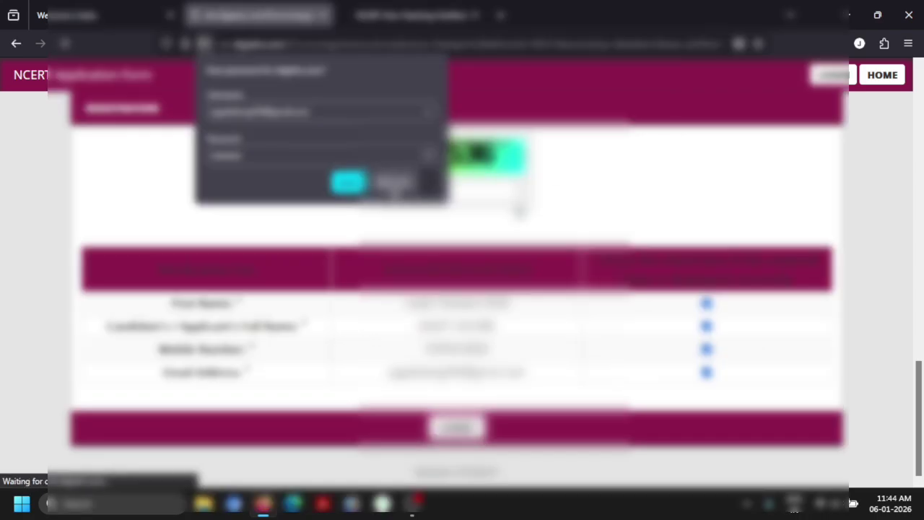
click(393, 183)
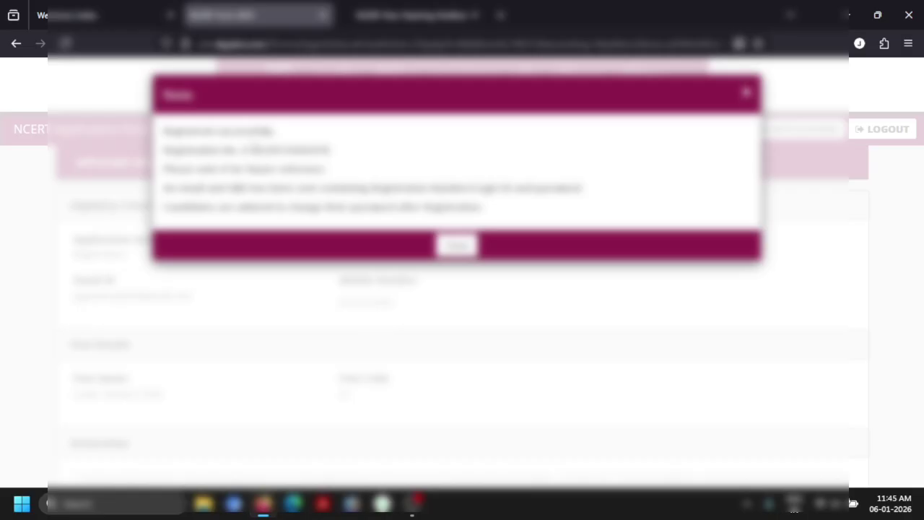
drag(252, 149, 338, 152)
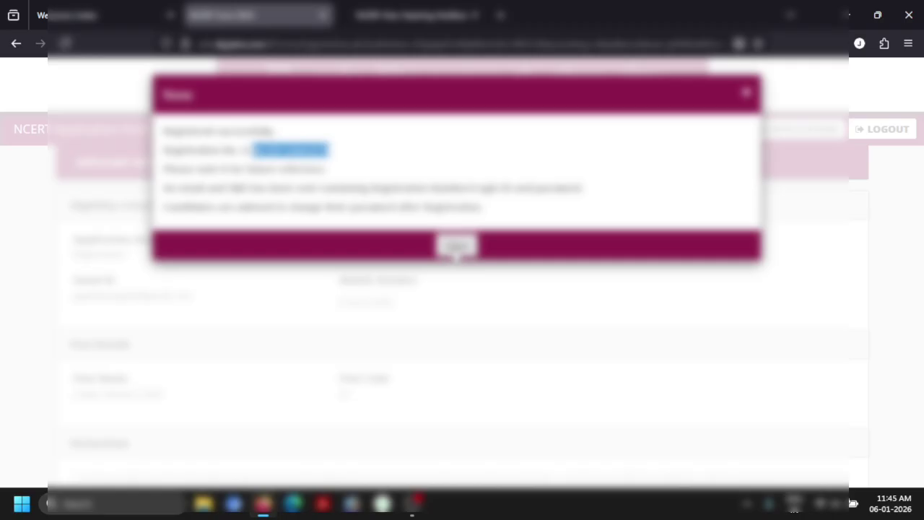
click(453, 247)
scroll(318, 218, down, 1)
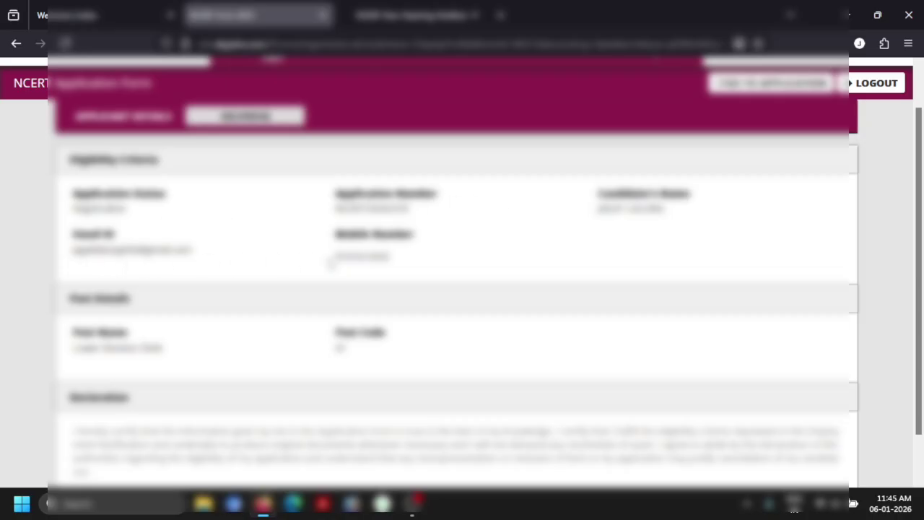
scroll(412, 262, down, 1)
scroll(369, 333, up, 1)
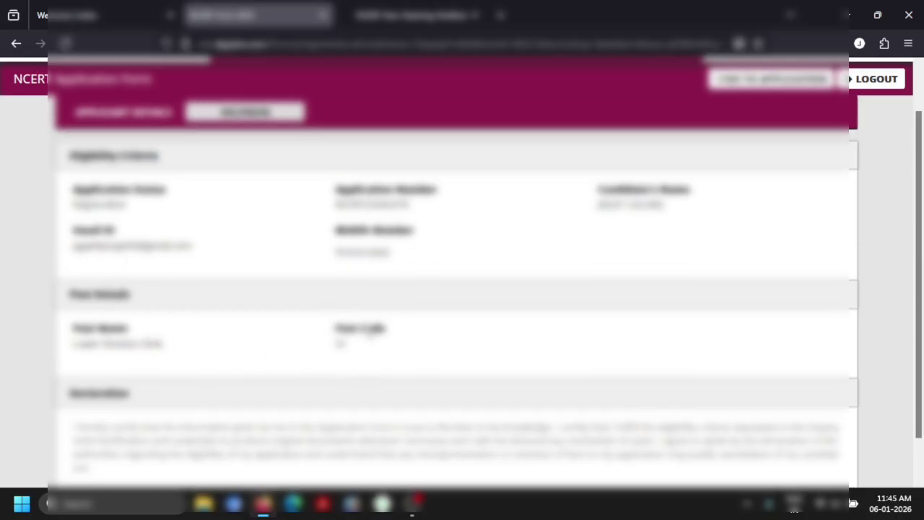
scroll(370, 325, up, 1)
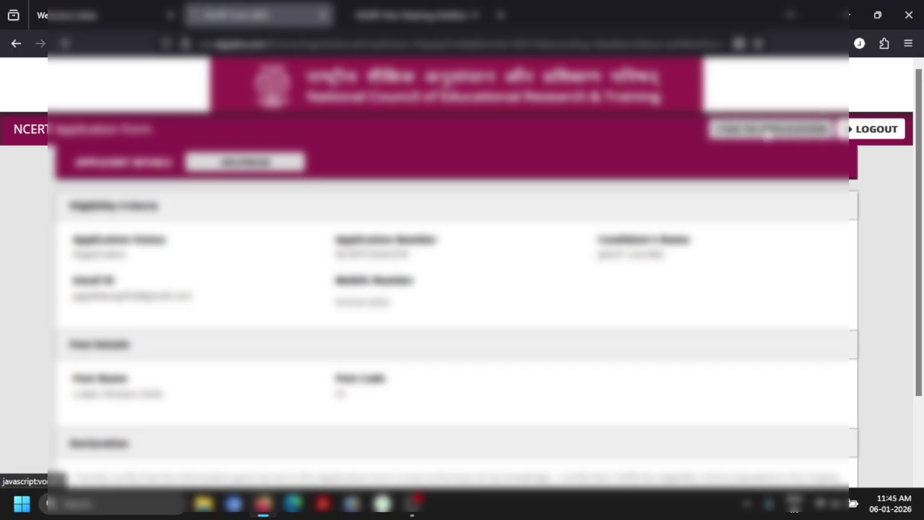
- Open the application form and set Gender to Male
click(769, 136)
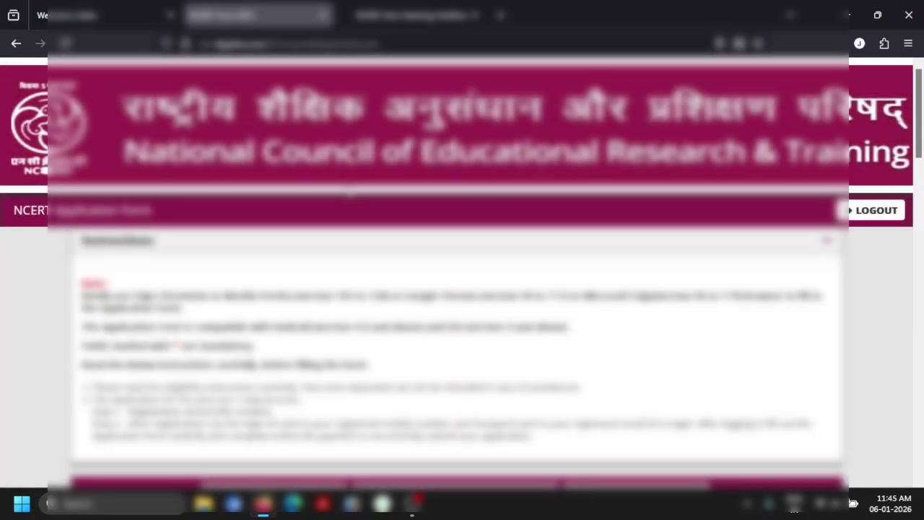
scroll(350, 192, down, 5)
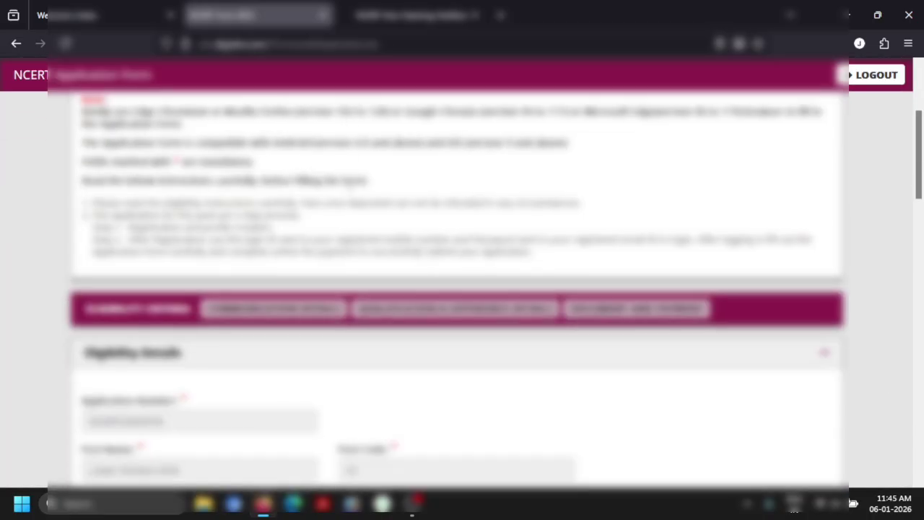
scroll(350, 192, down, 1)
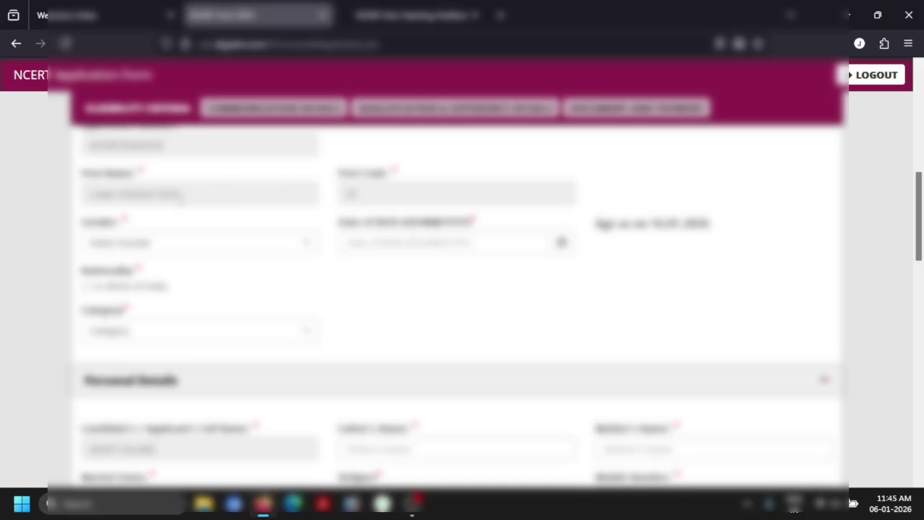
click(171, 243)
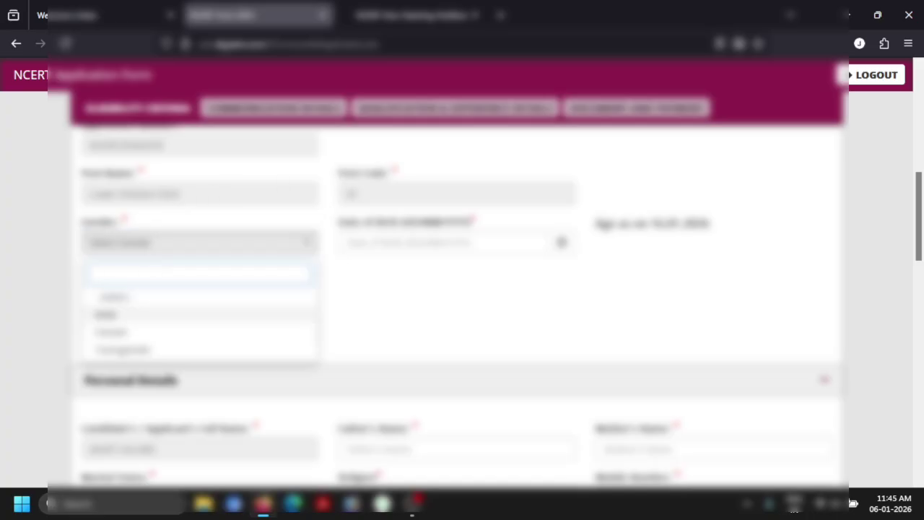
click(130, 315)
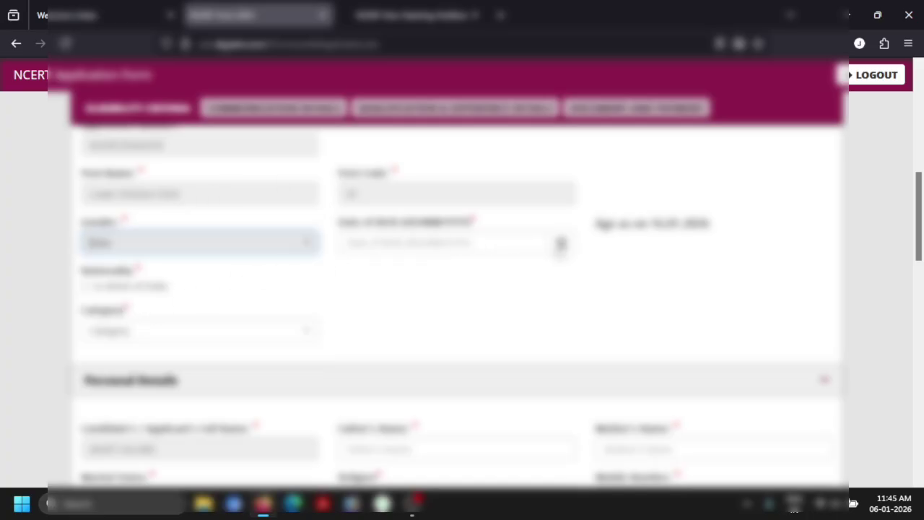
- Tick the nationality declaration and choose the last Category option
scroll(109, 251, down, 1)
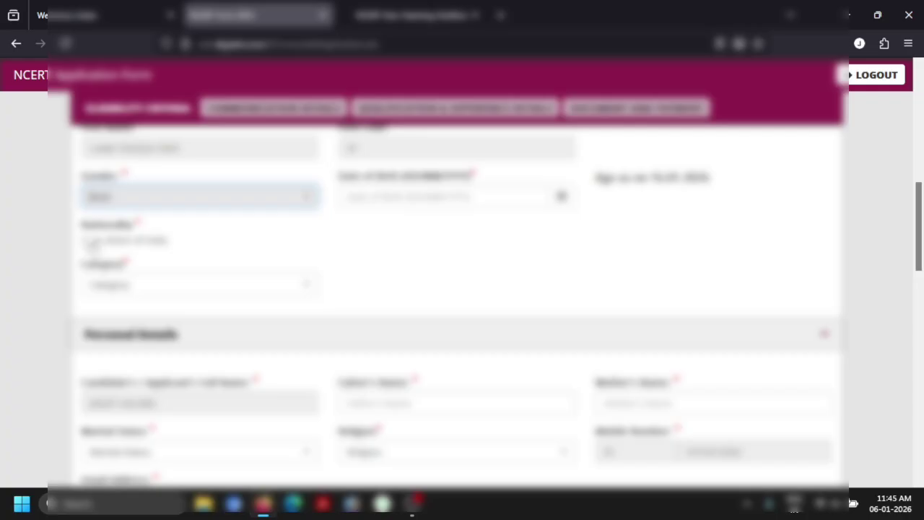
click(86, 241)
scroll(86, 241, down, 1)
click(131, 263)
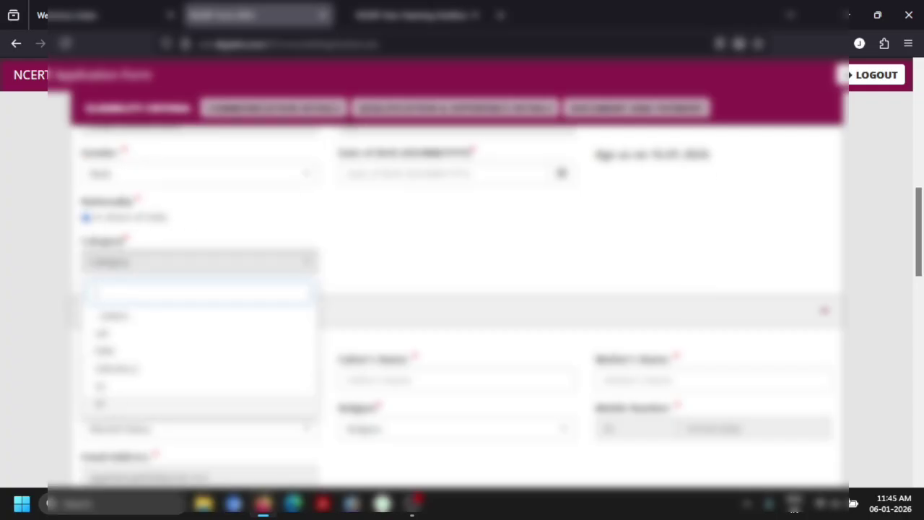
click(117, 403)
scroll(408, 292, down, 2)
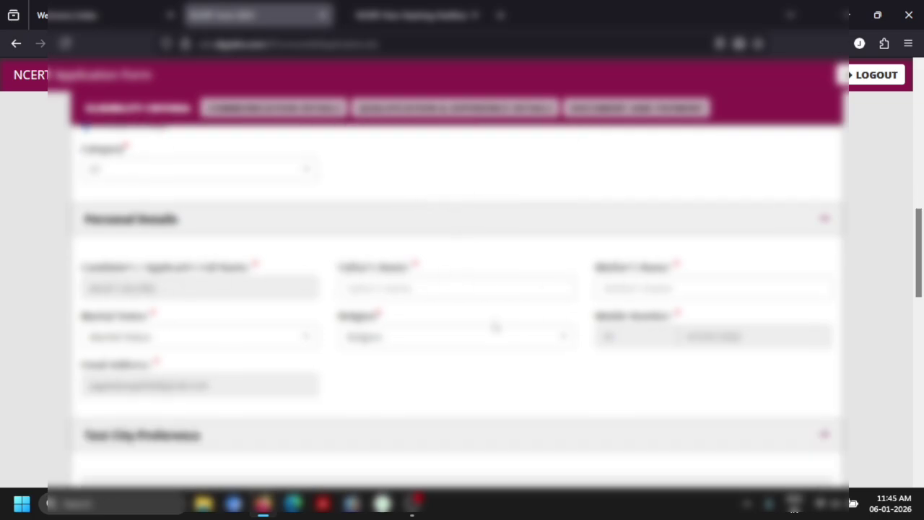
scroll(494, 327, down, 3)
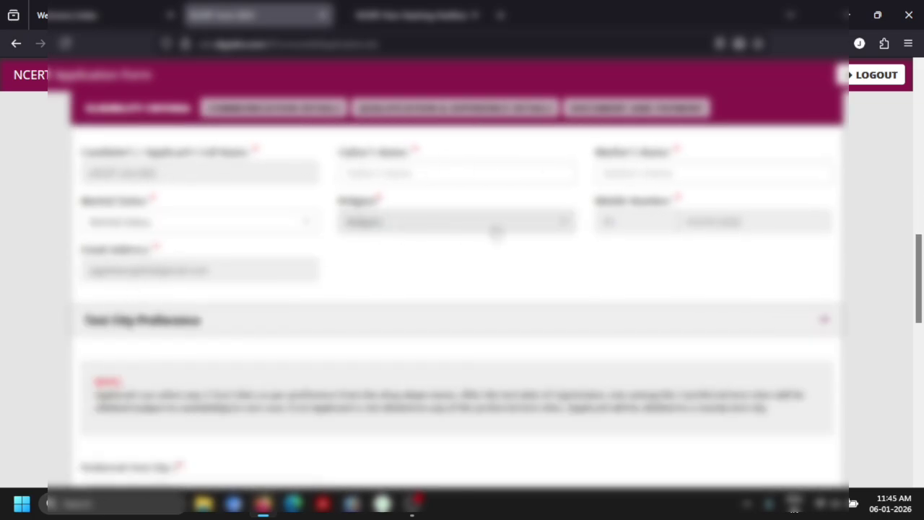
scroll(462, 253, down, 5)
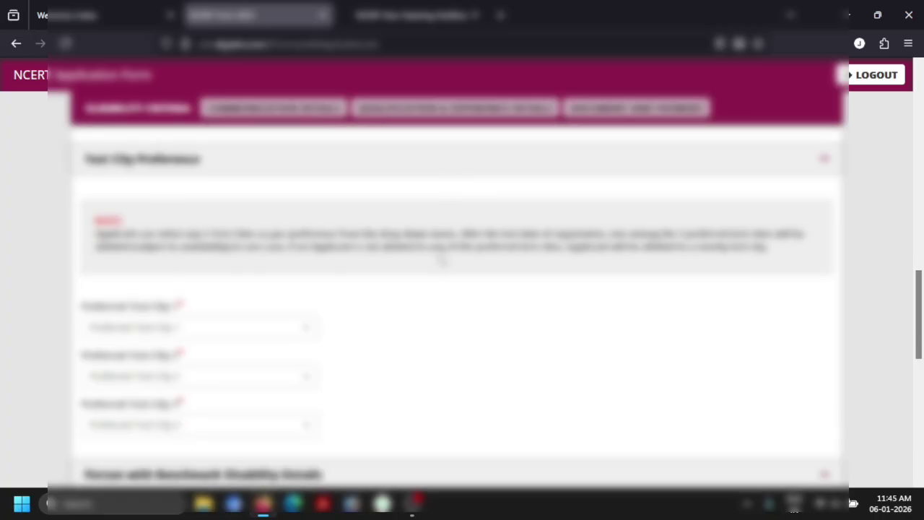
- Browse the Preferred Test City 1 options and close the list without choosing
click(180, 235)
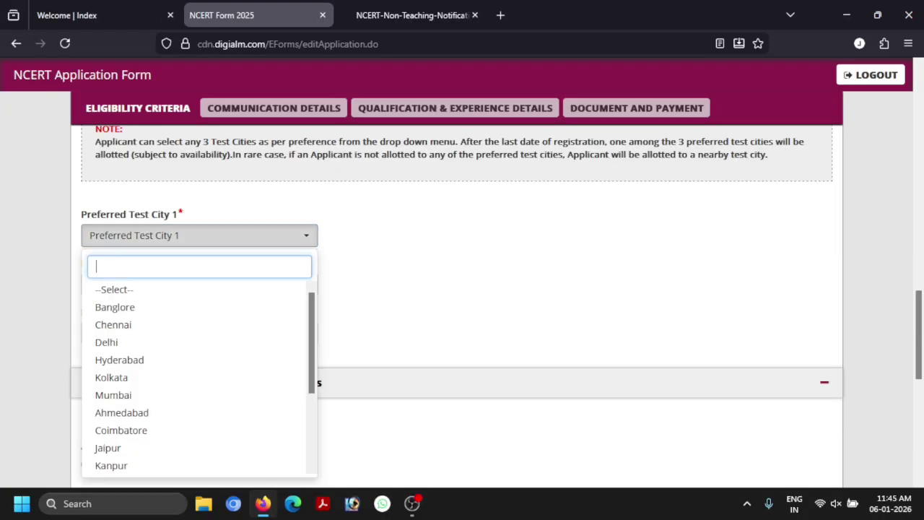
key(Down)
key(Down)
key(Down)
key(Down)
key(Down)
key(Down)
key(Down)
key(Down)
key(Down)
key(Down)
key(Down)
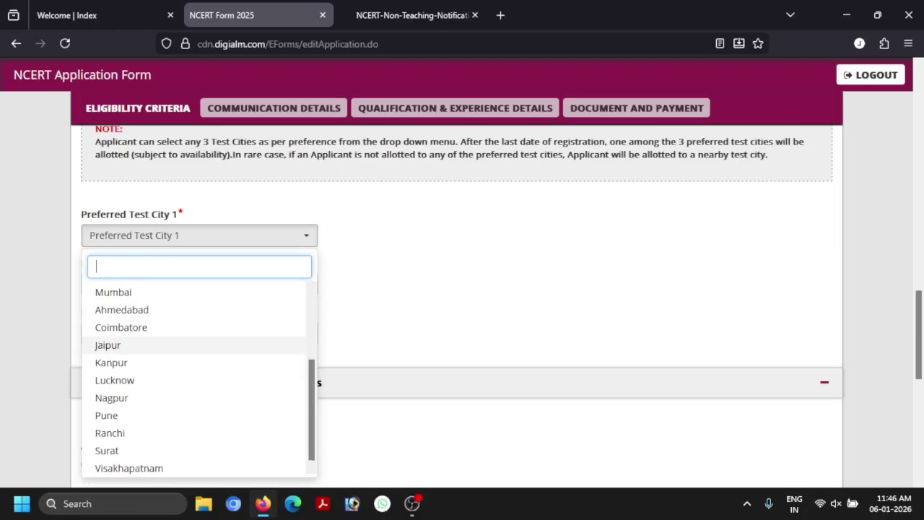
key(Down)
key(Down)
key(Down)
key(Down)
key(Down)
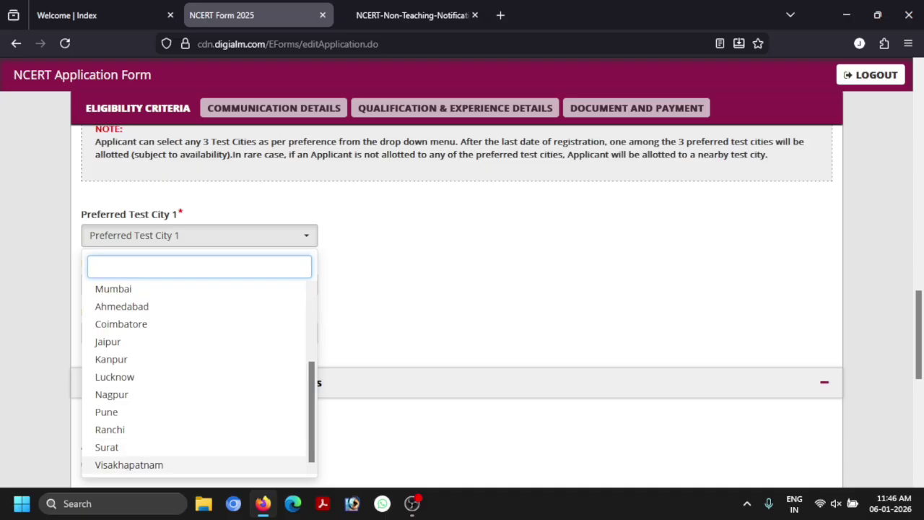
key(Up)
scroll(195, 375, up, 3)
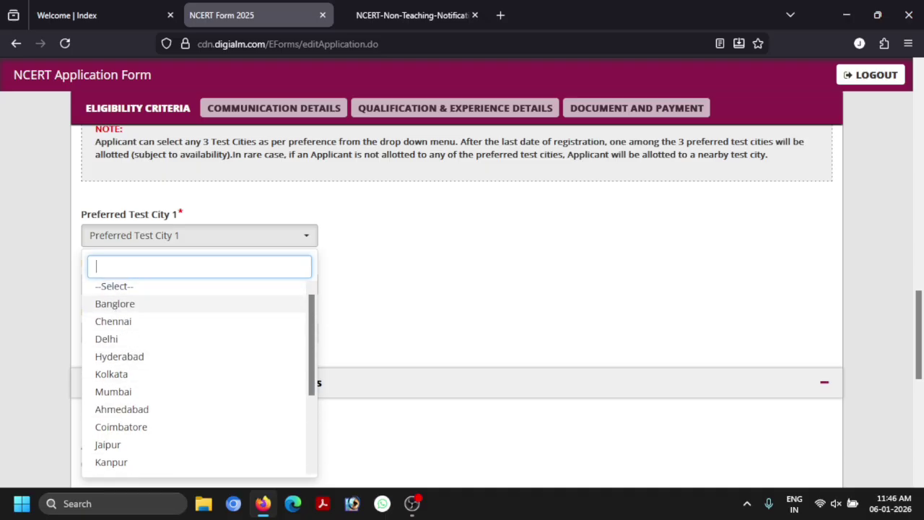
scroll(137, 325, down, 1)
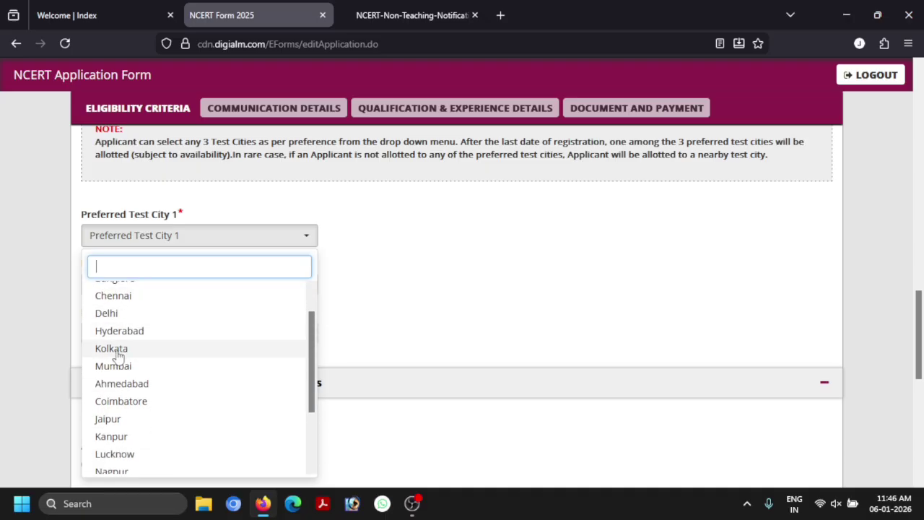
scroll(120, 348, down, 1)
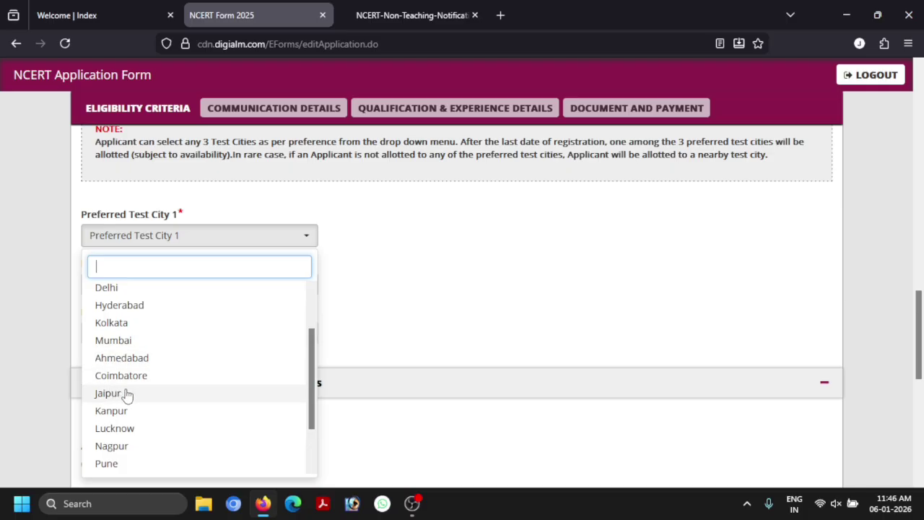
scroll(130, 393, down, 1)
scroll(112, 426, down, 1)
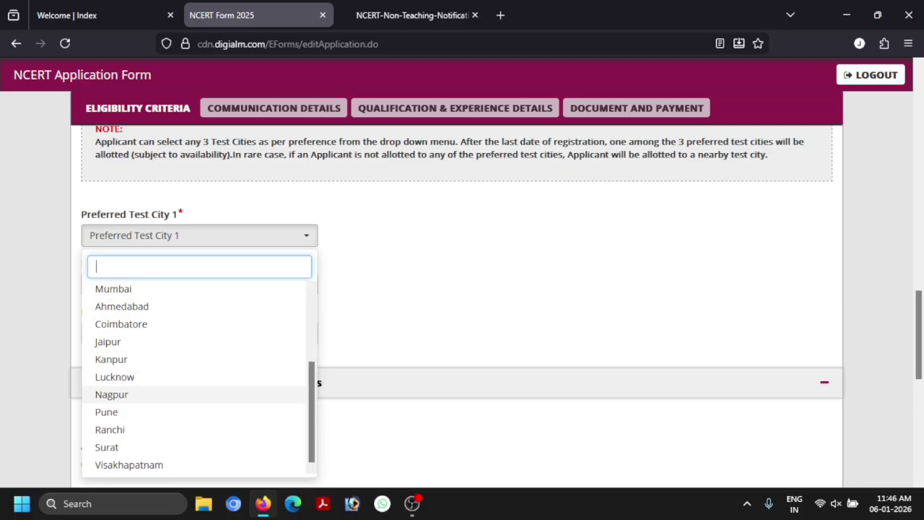
scroll(109, 436, down, 1)
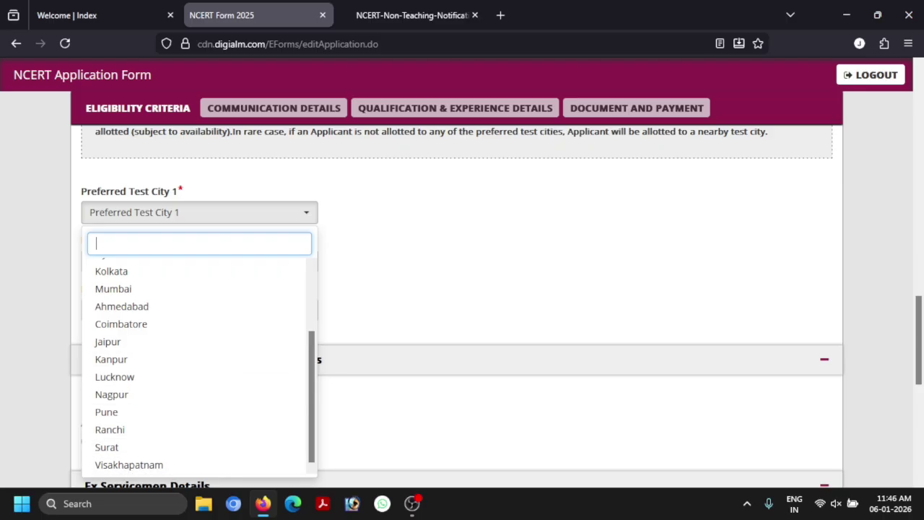
scroll(144, 296, up, 2)
scroll(142, 295, up, 1)
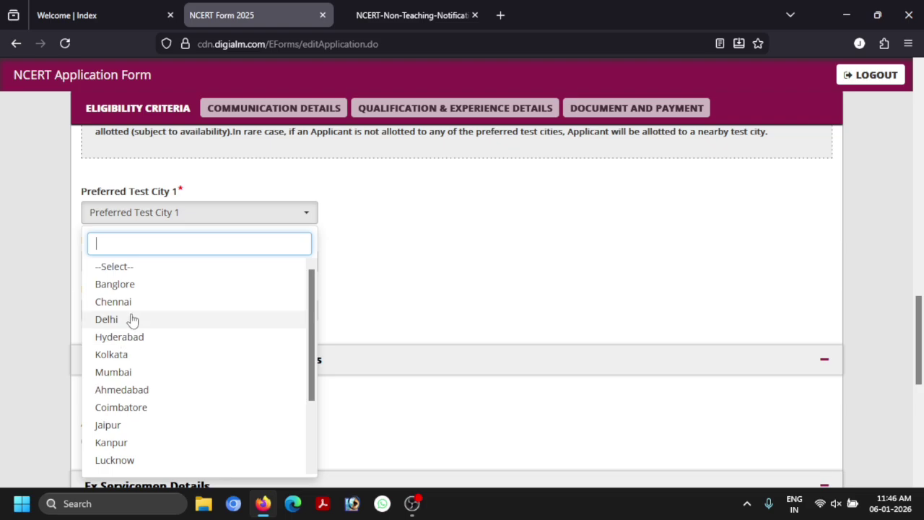
key(Up)
key(Down)
key(Down)
key(Down)
key(Down)
key(Down)
scroll(144, 409, down, 3)
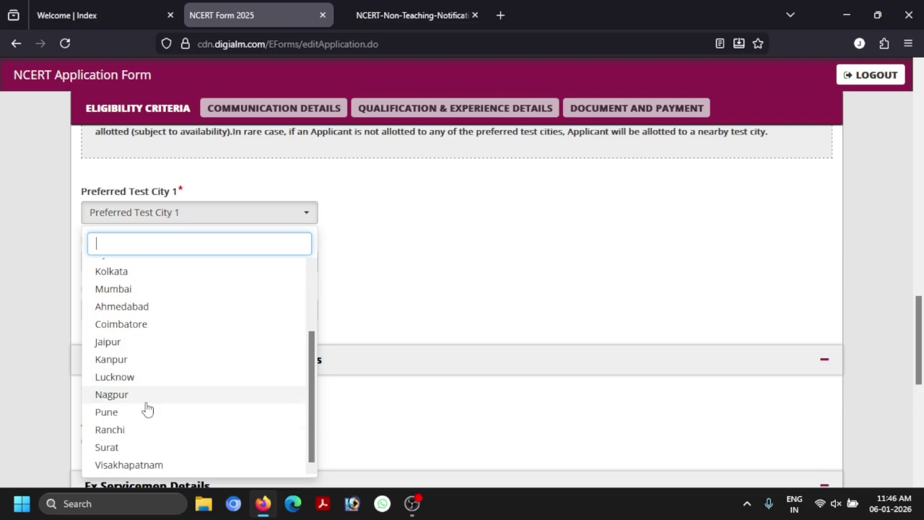
click(415, 287)
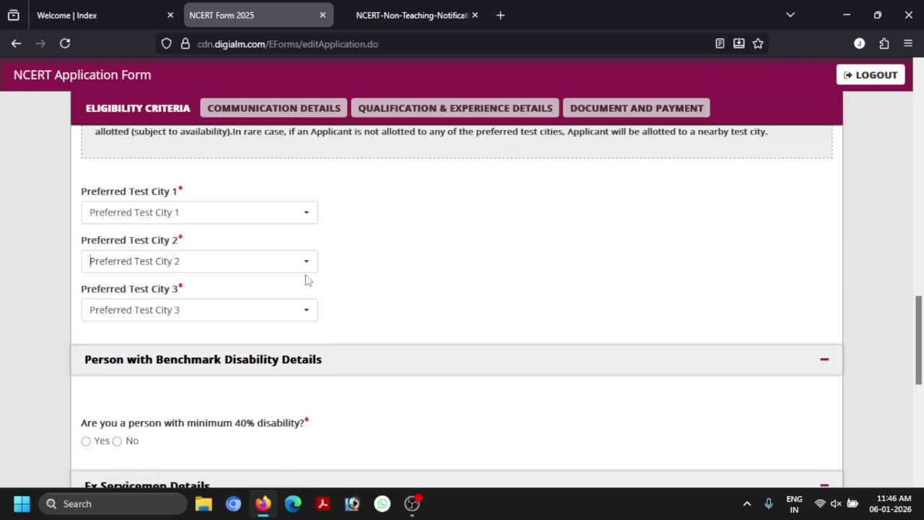
- Leave Preferred Test City 2 unset and choose a city for Preferred Test City 3
click(208, 266)
scroll(166, 425, down, 3)
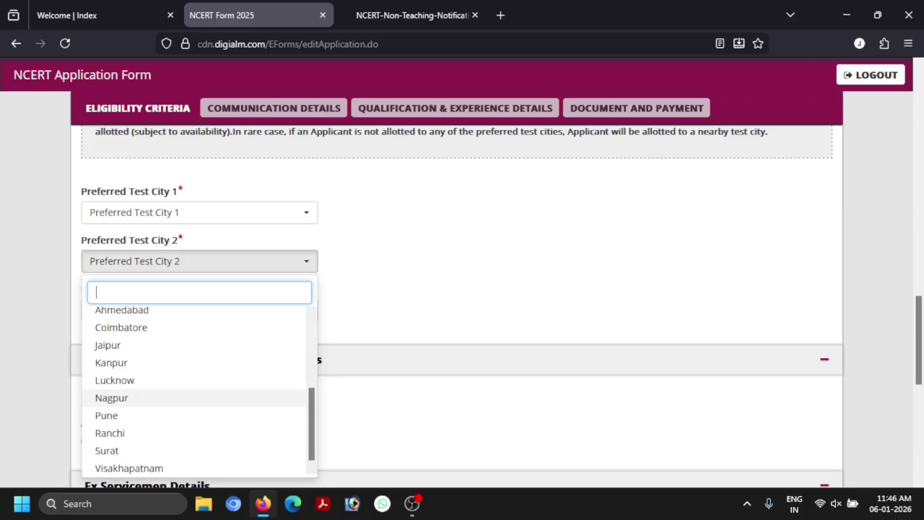
key(Escape)
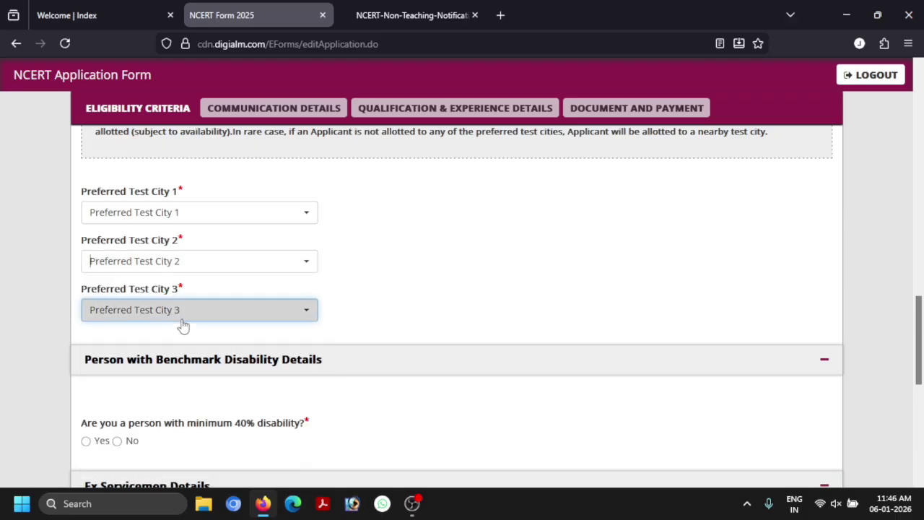
click(173, 309)
scroll(161, 192, down, 1)
scroll(157, 213, down, 5)
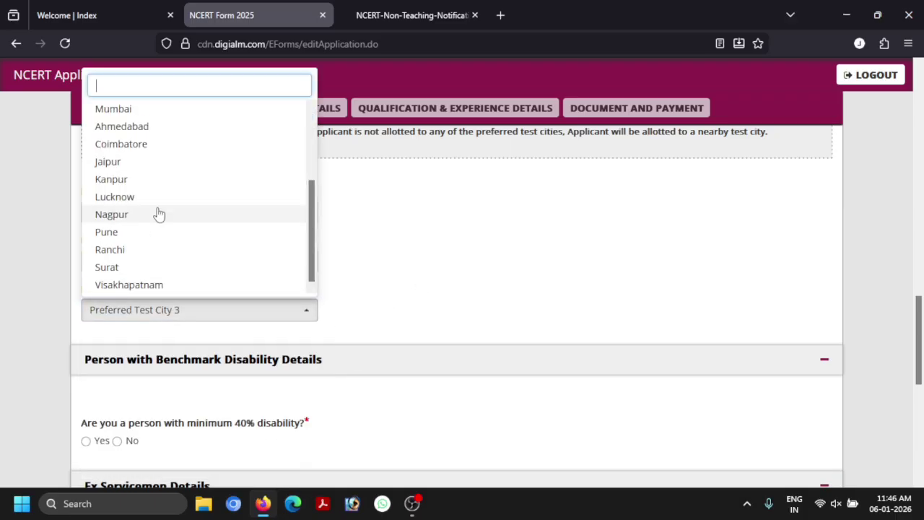
click(421, 247)
scroll(421, 247, down, 2)
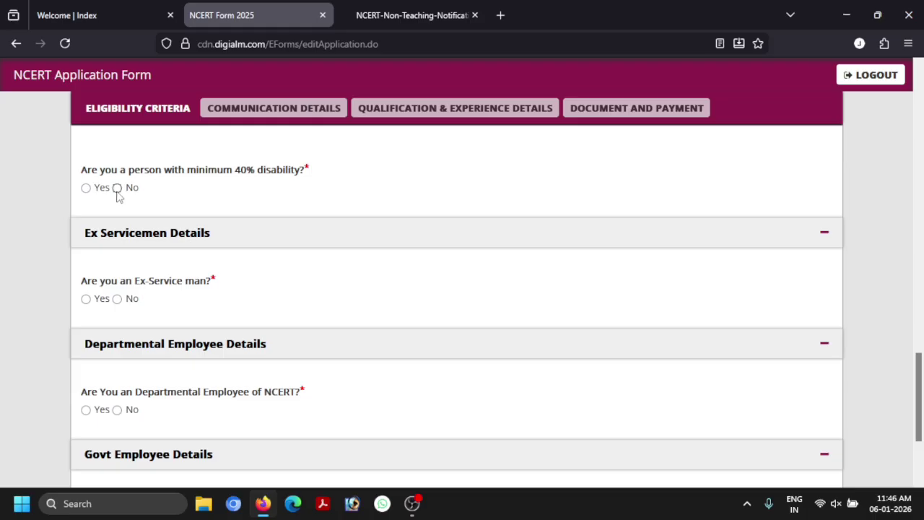
- Answer No to the disability, ex-serviceman and government employment questions, then SAVE & NEXT
click(117, 190)
scroll(180, 245, down, 2)
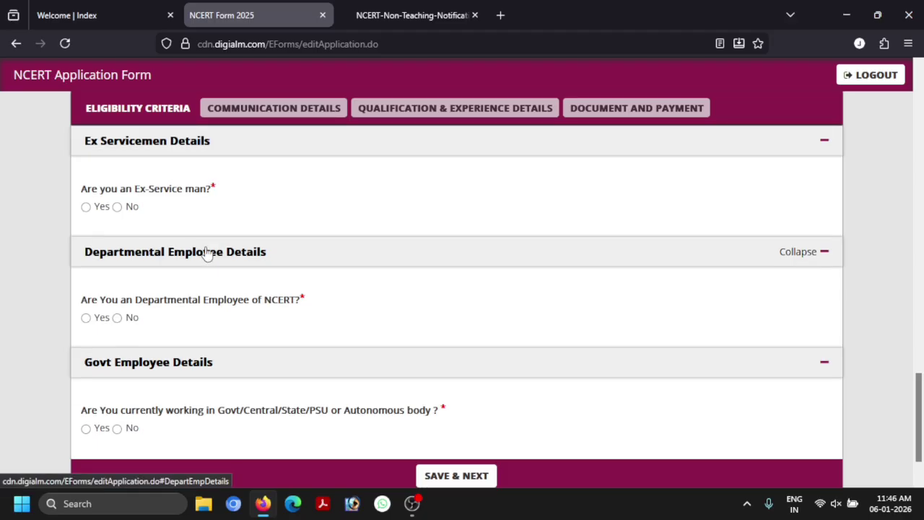
click(117, 207)
scroll(287, 200, down, 2)
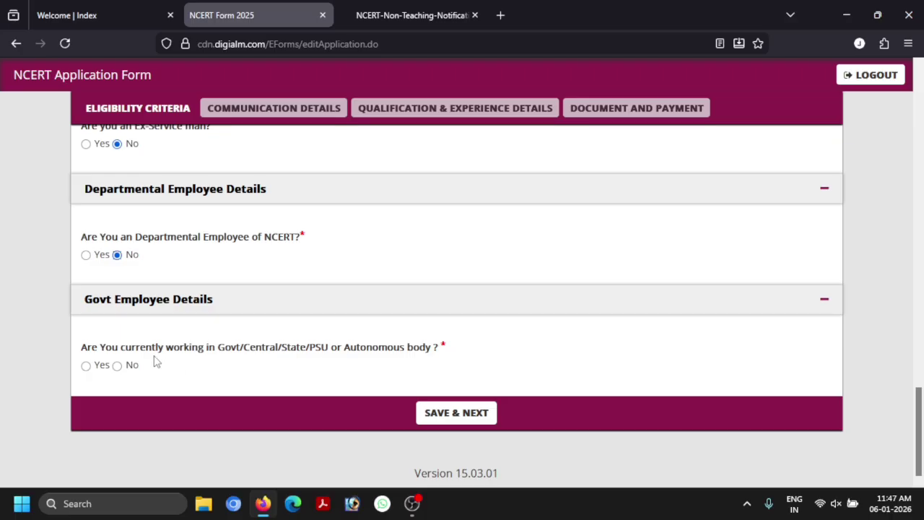
click(117, 366)
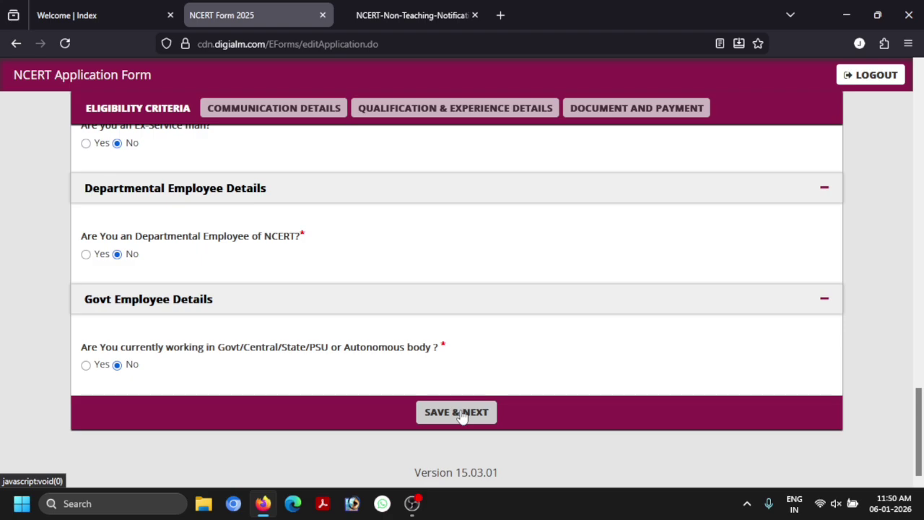
click(462, 414)
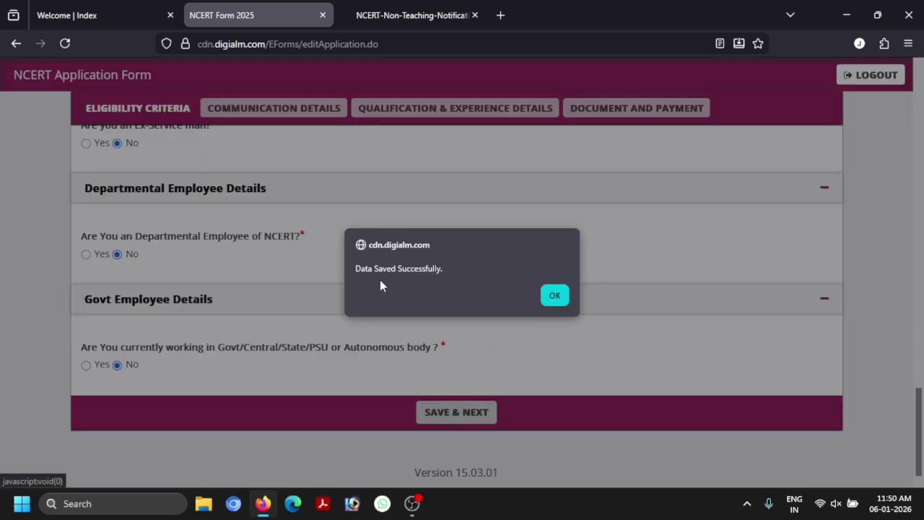
- Set the correspondence address country to India and state to Assam, leaving district unset
click(556, 296)
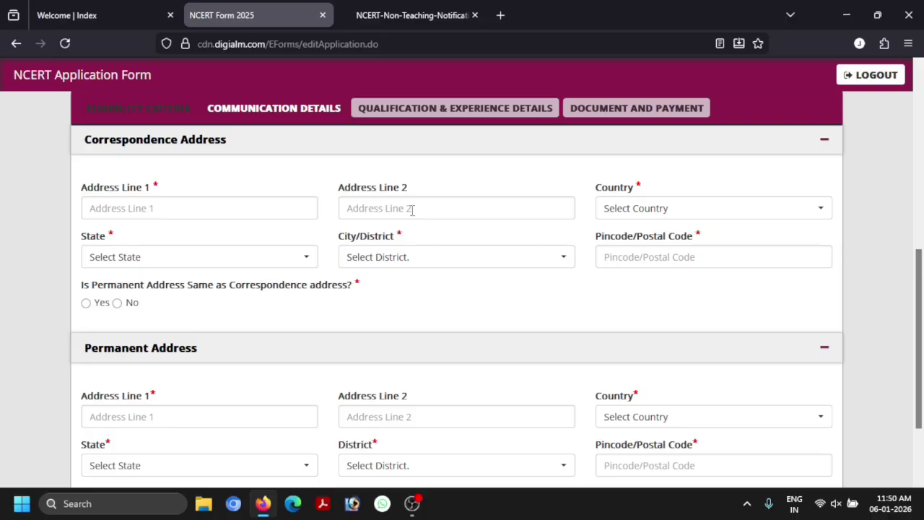
click(660, 207)
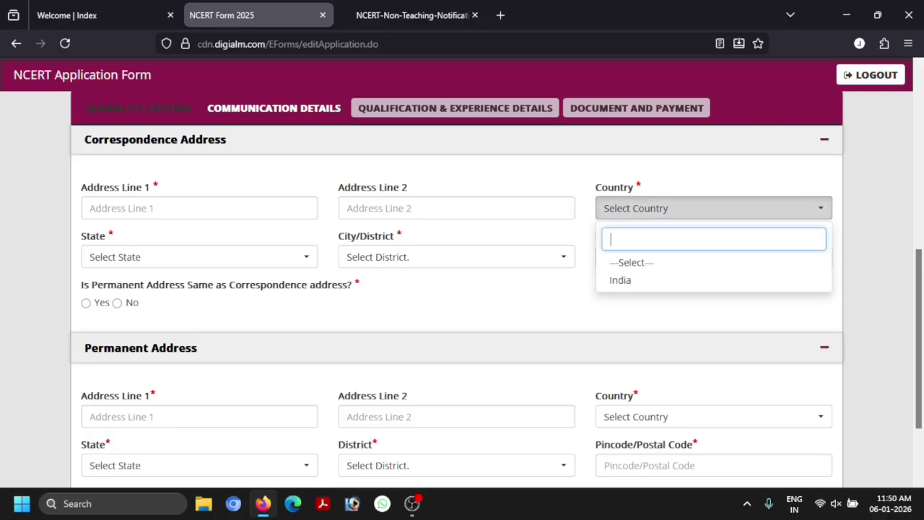
click(645, 281)
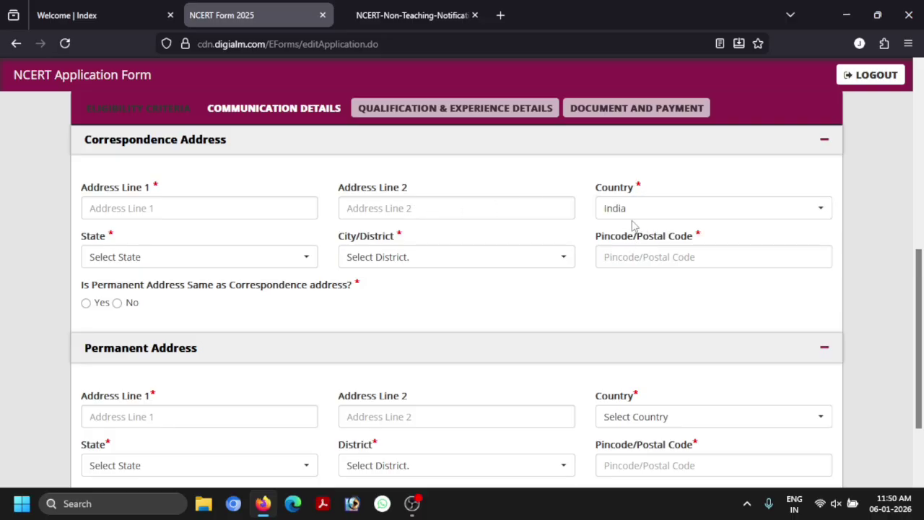
click(179, 268)
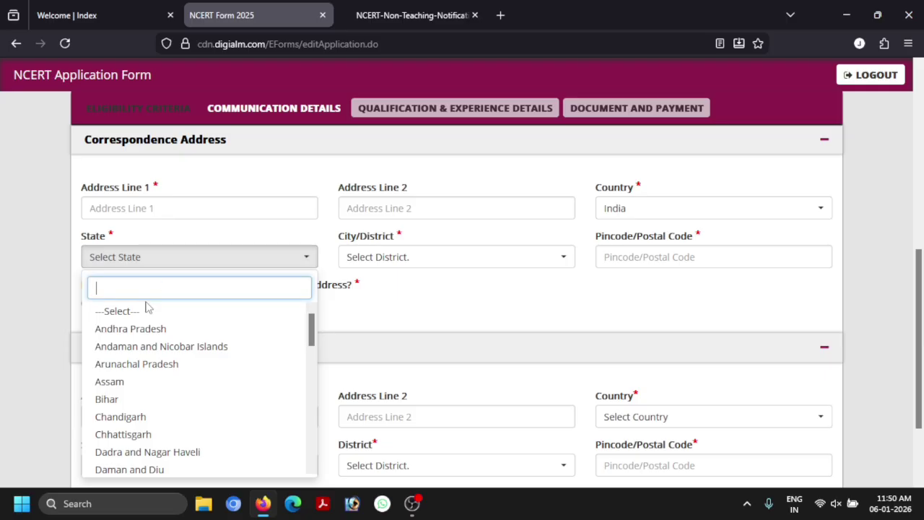
click(121, 390)
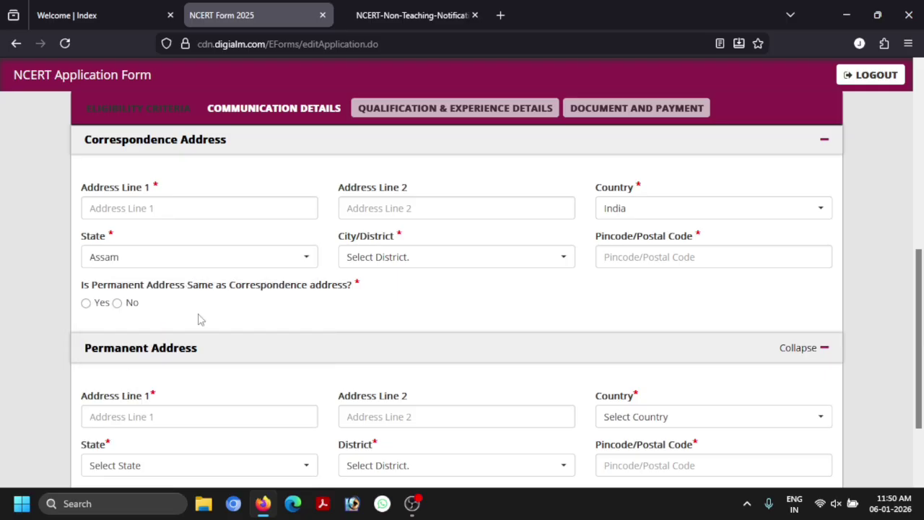
click(416, 264)
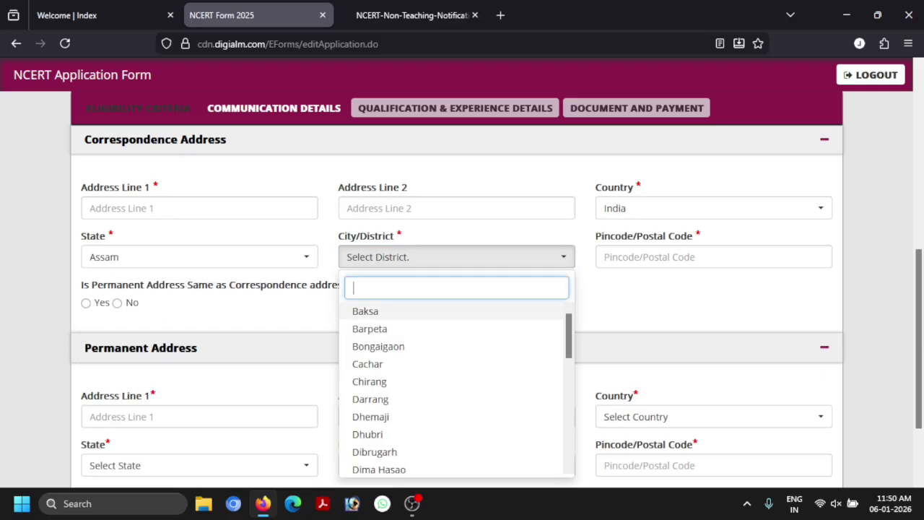
scroll(408, 426, down, 2)
click(657, 291)
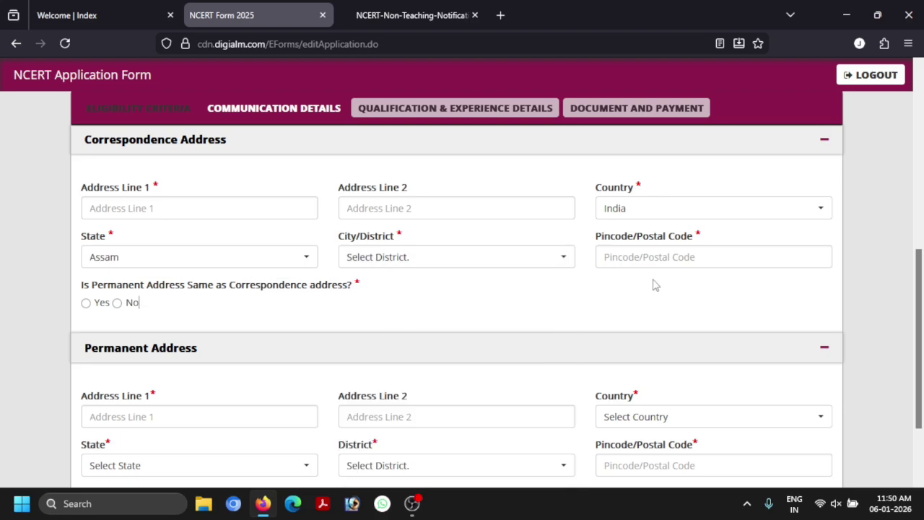
- Mark the permanent address as same and save the communication details
scroll(654, 284, down, 1)
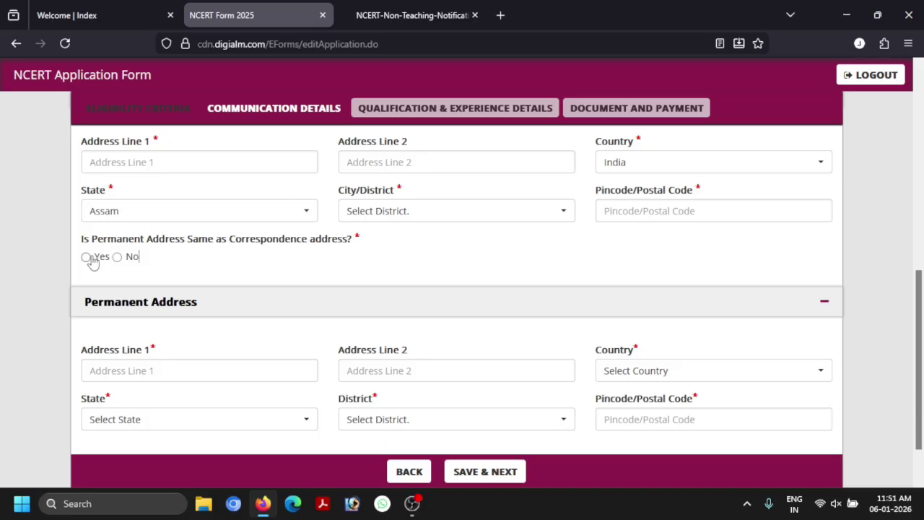
scroll(240, 265, down, 2)
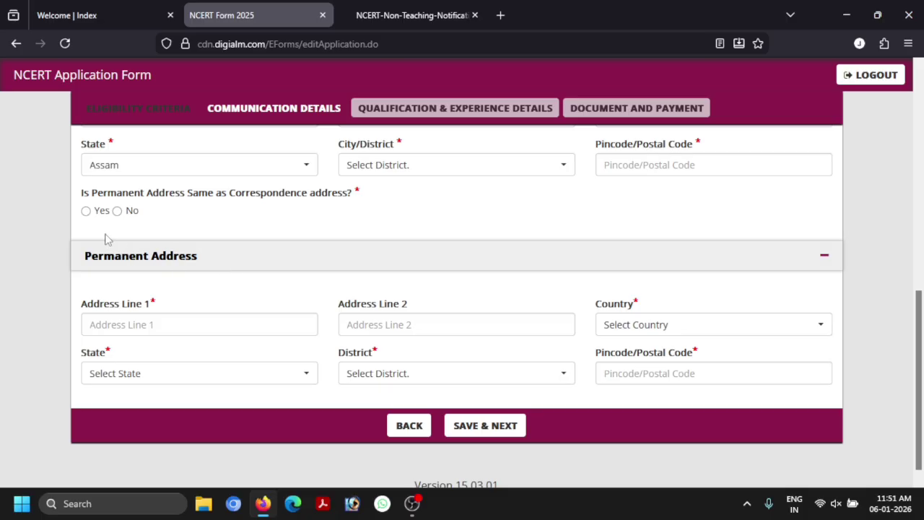
click(485, 425)
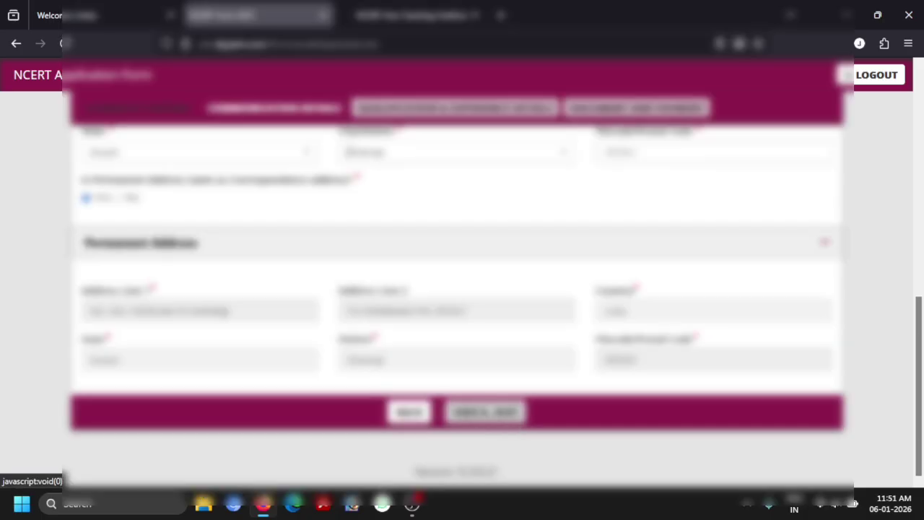
click(491, 415)
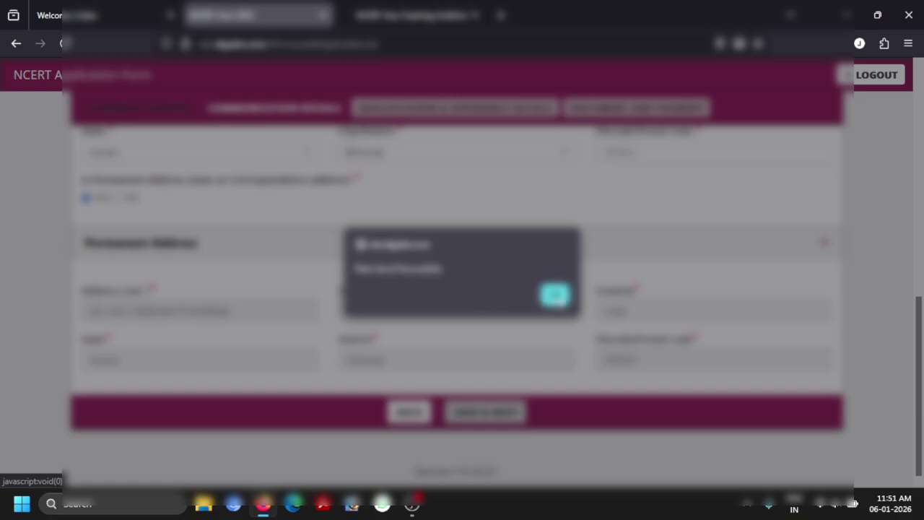
click(555, 294)
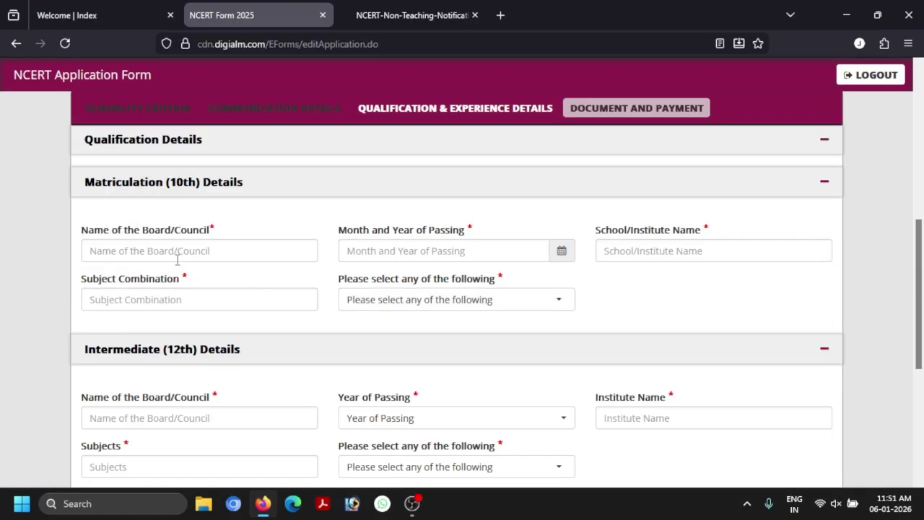
- Enter SEBA as the 10th Name of the Board/Council
click(146, 249)
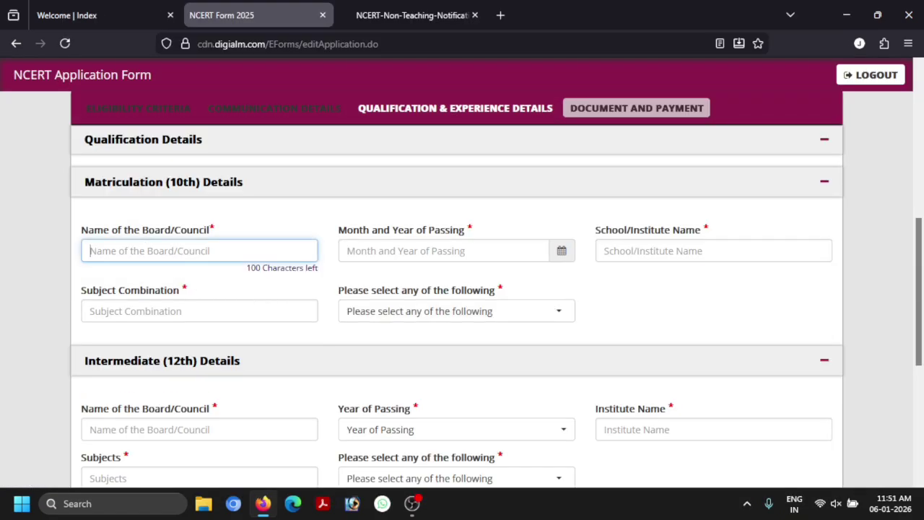
text(SEBA)
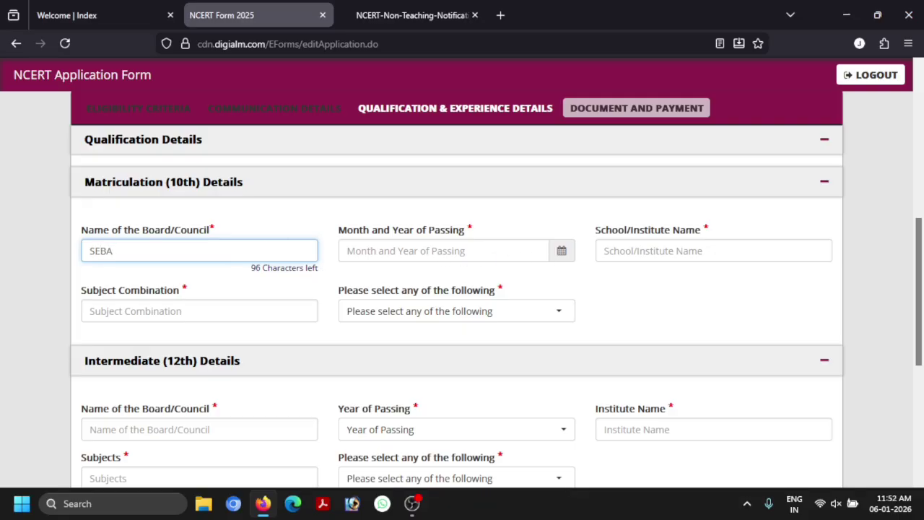
scroll(496, 295, down, 1)
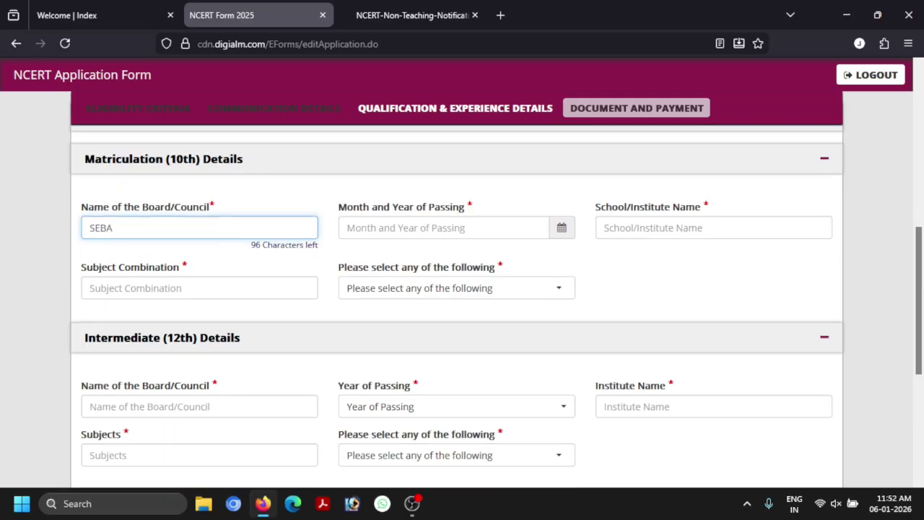
scroll(824, 228, up, 3)
scroll(824, 228, down, 1)
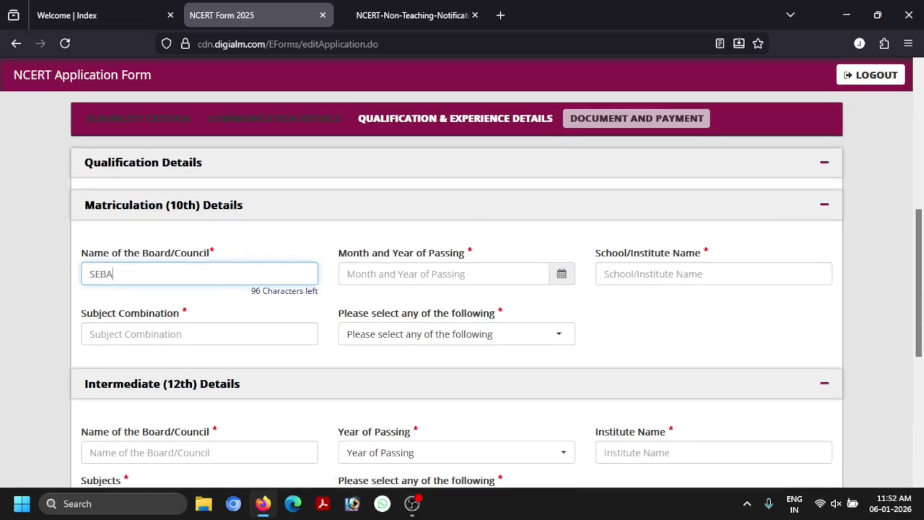
scroll(496, 289, down, 1)
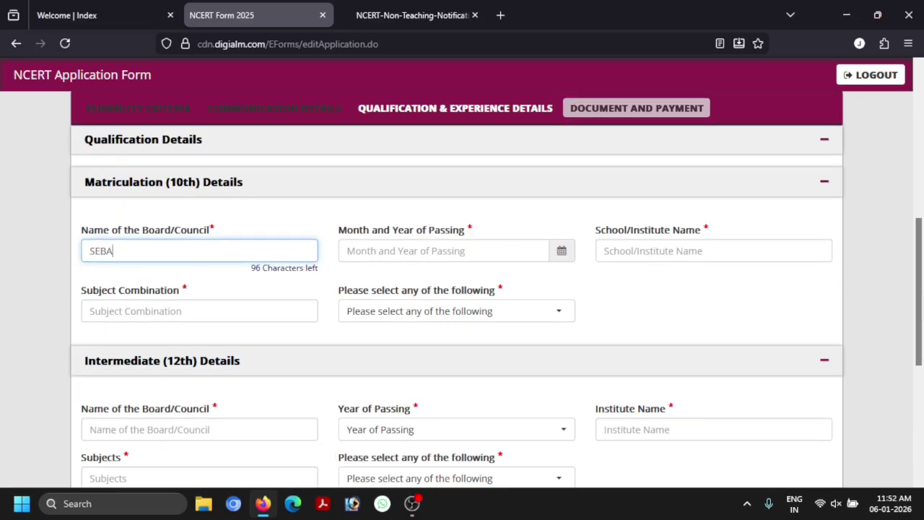
scroll(328, 310, down, 2)
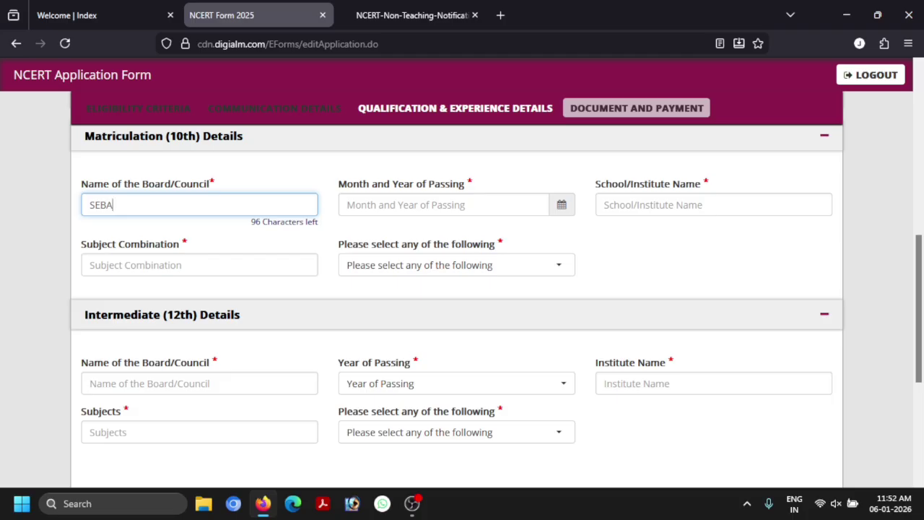
- Record 10th marks as Percentage with Maximum Marks 600
click(209, 265)
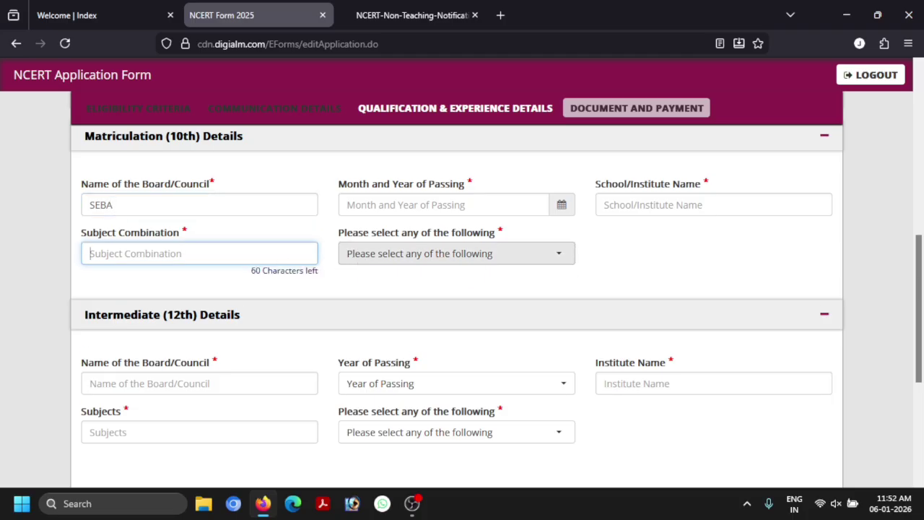
click(404, 253)
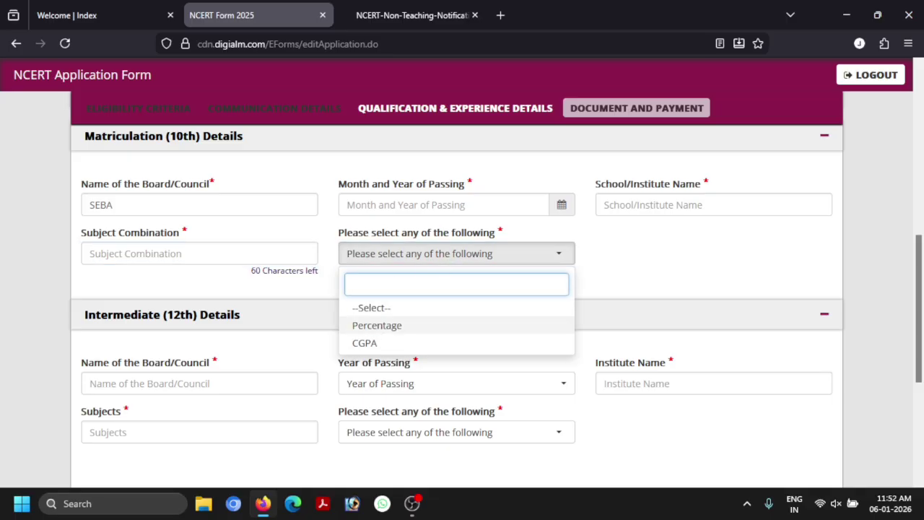
click(398, 327)
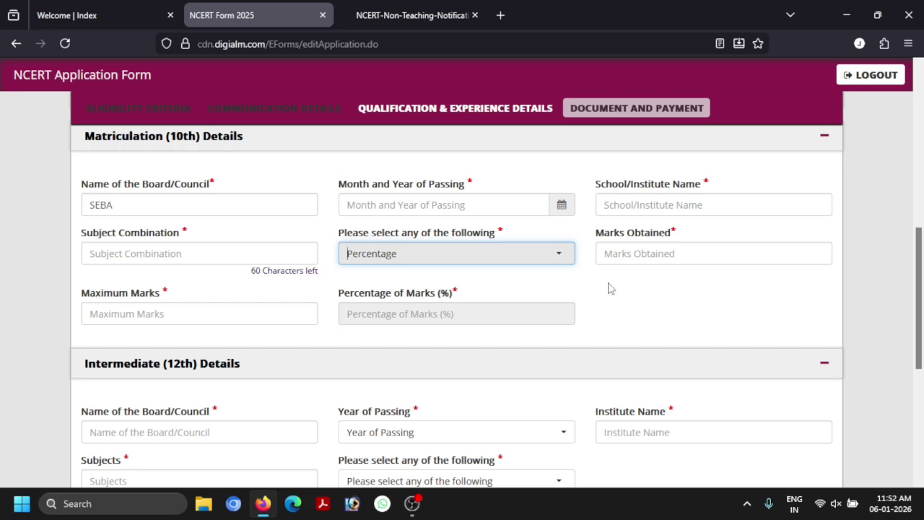
click(662, 254)
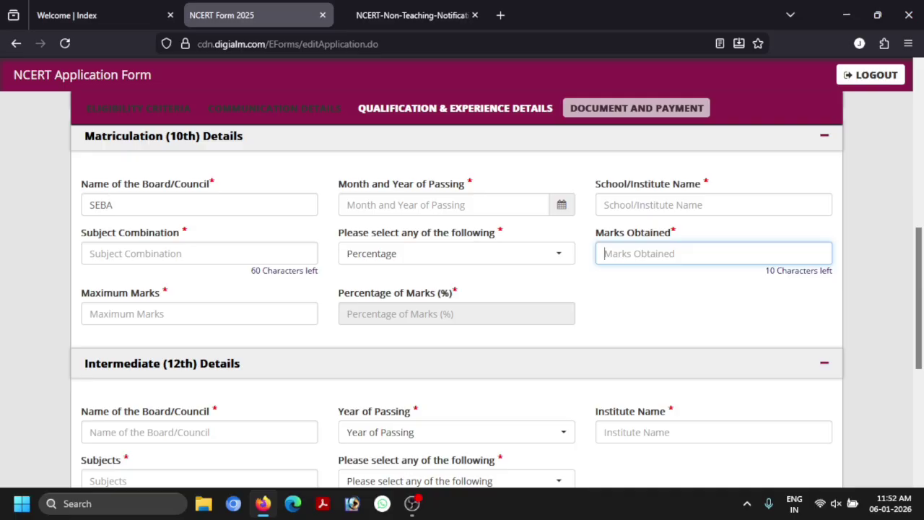
key(Tab)
text(600)
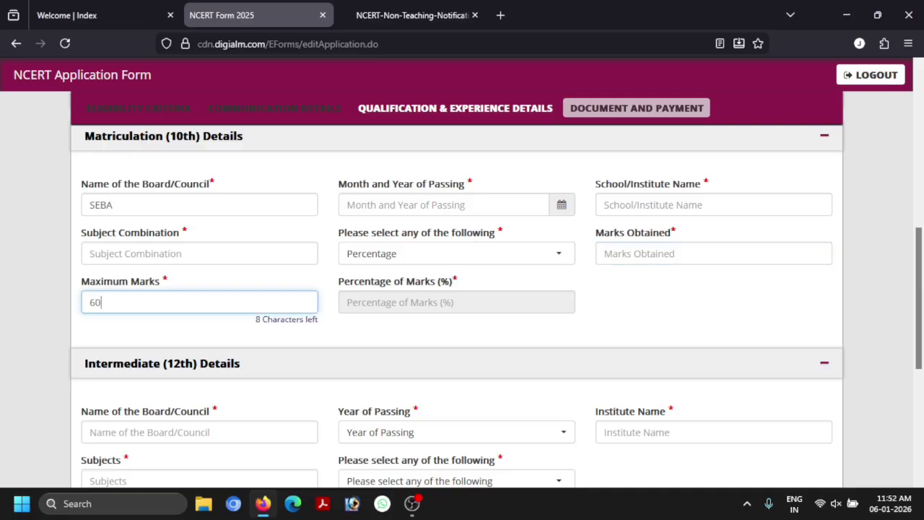
click(640, 255)
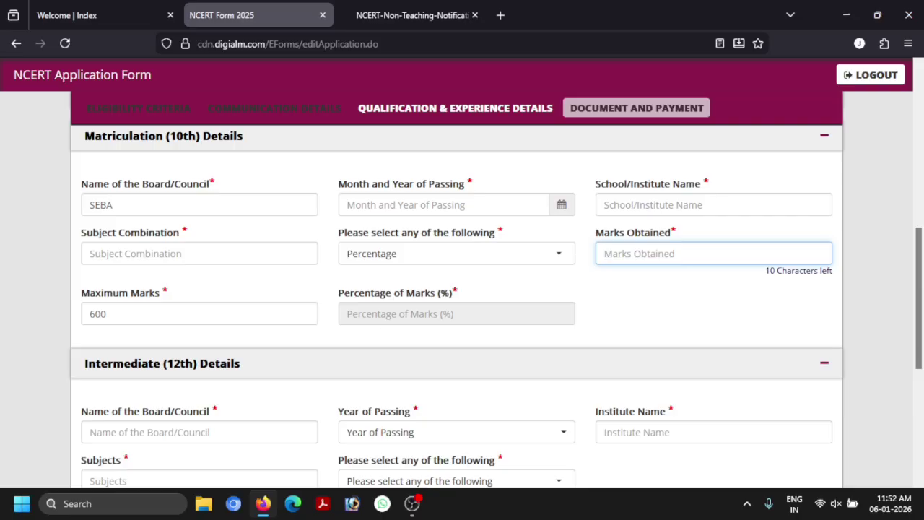
scroll(462, 303, down, 4)
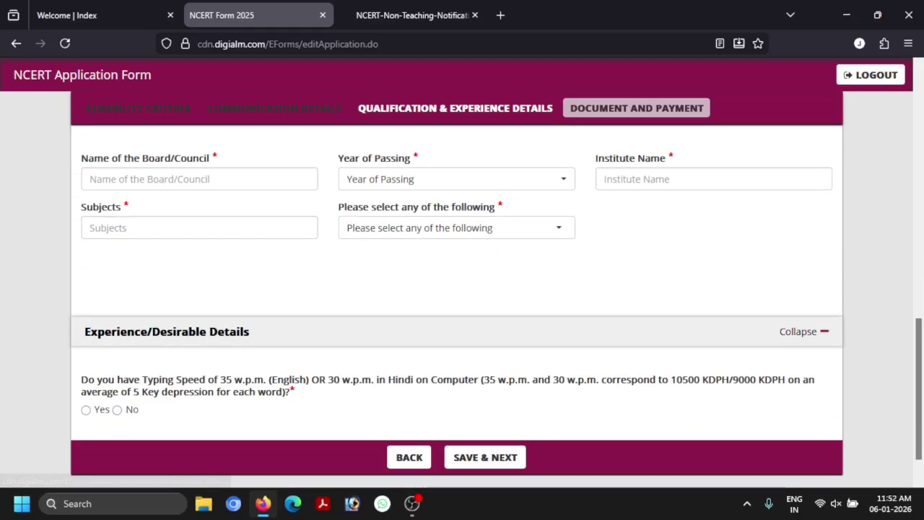
- Enter AHSE as the 12th board name, leaving the passing year unset
scroll(383, 317, up, 1)
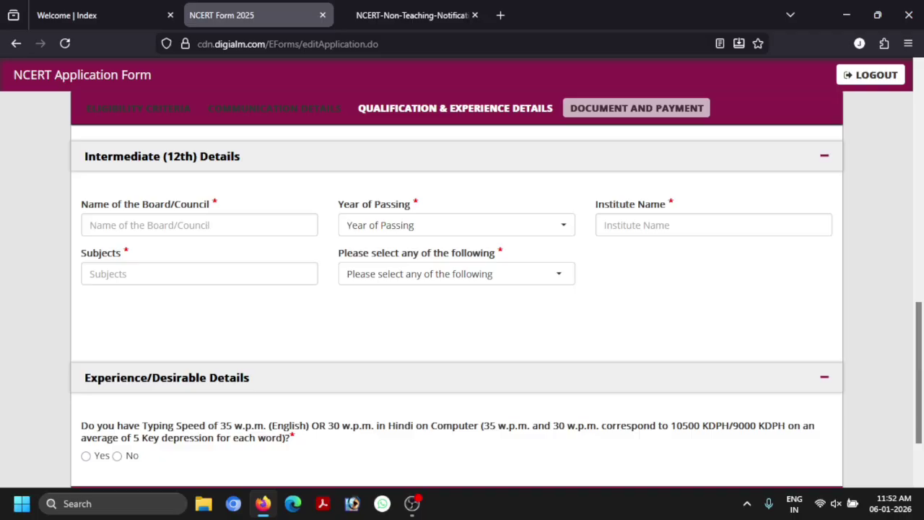
click(199, 226)
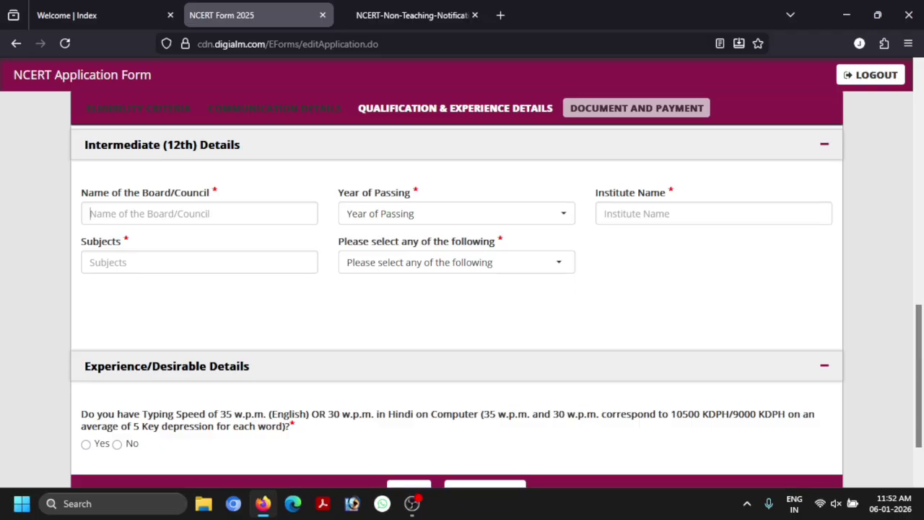
text(AHSEC)
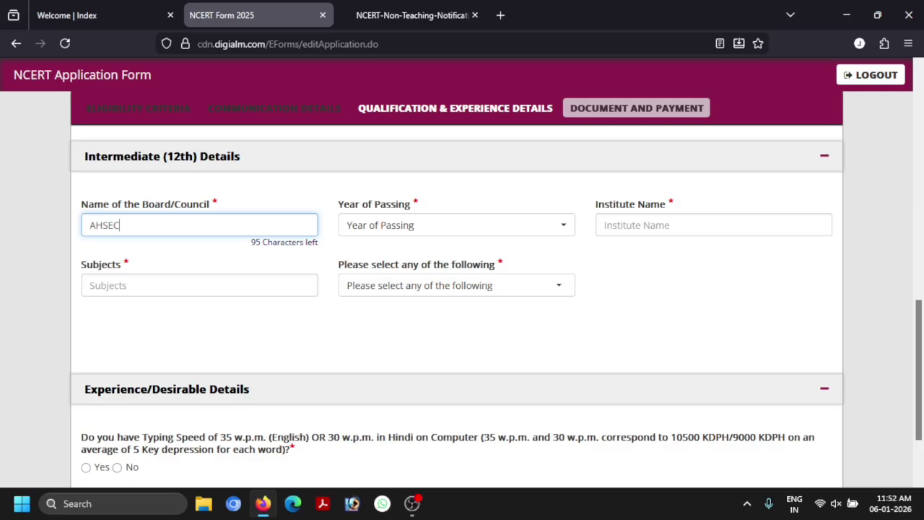
click(400, 233)
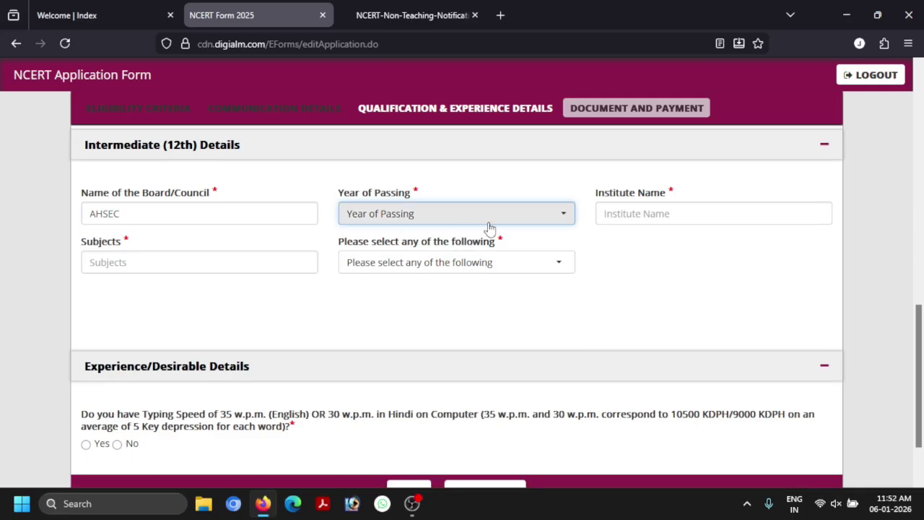
click(527, 218)
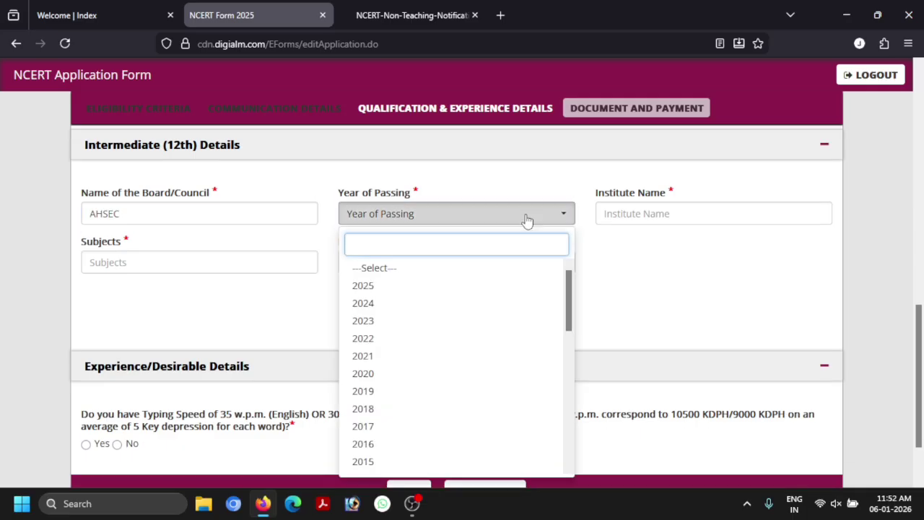
click(527, 218)
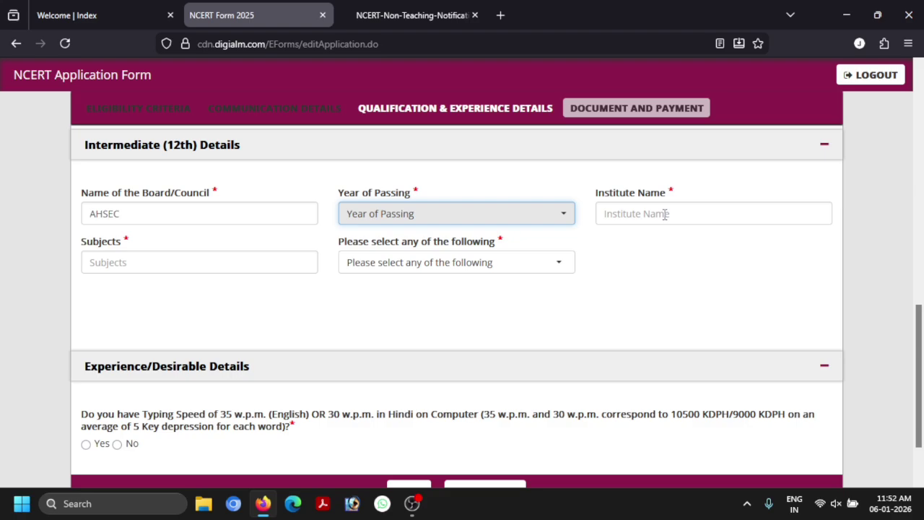
- Choose Percentage as the 12th marks format and enter Maximum Marks 500
click(409, 264)
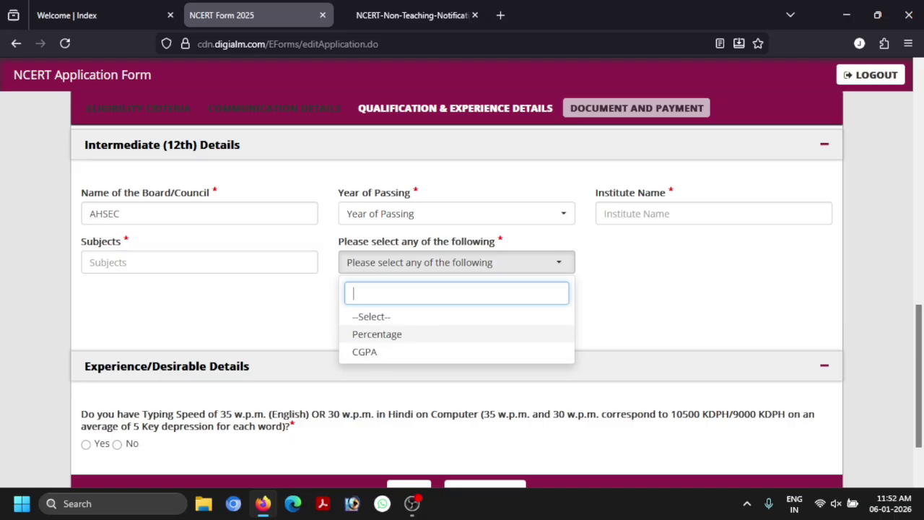
click(371, 335)
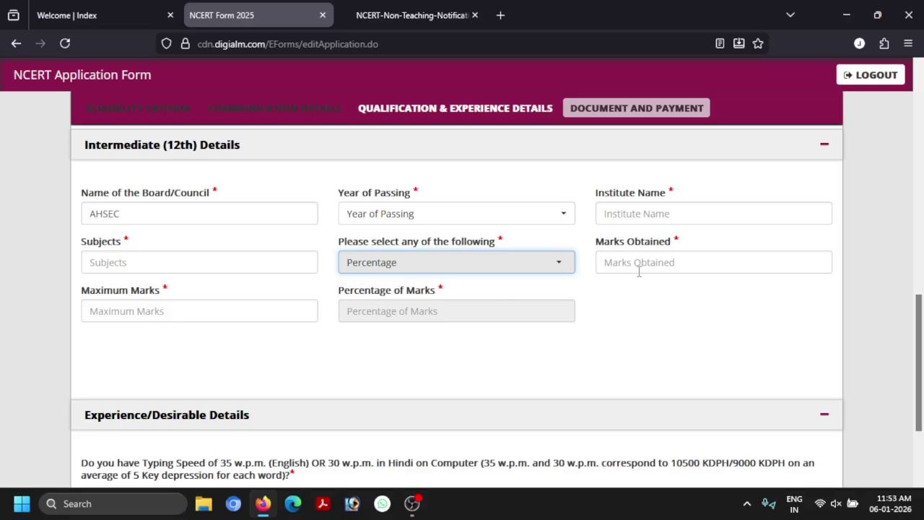
scroll(639, 271, down, 1)
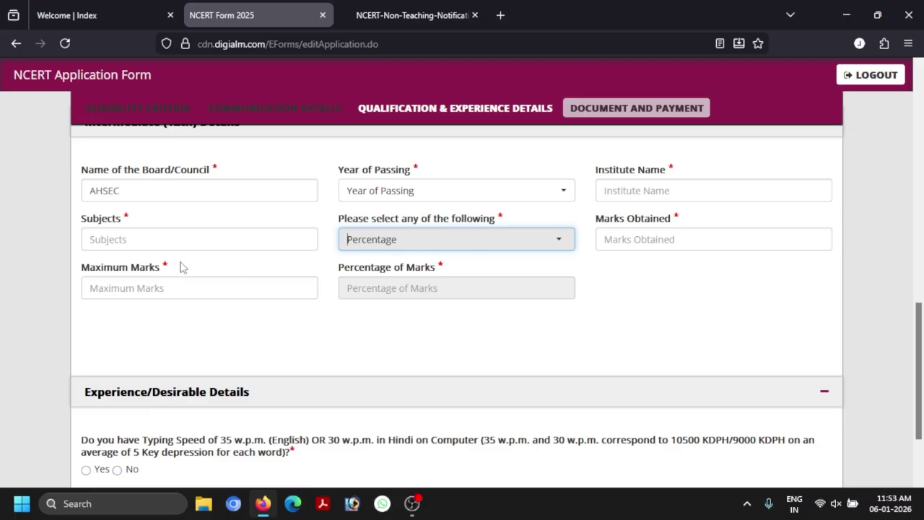
click(144, 289)
text(500)
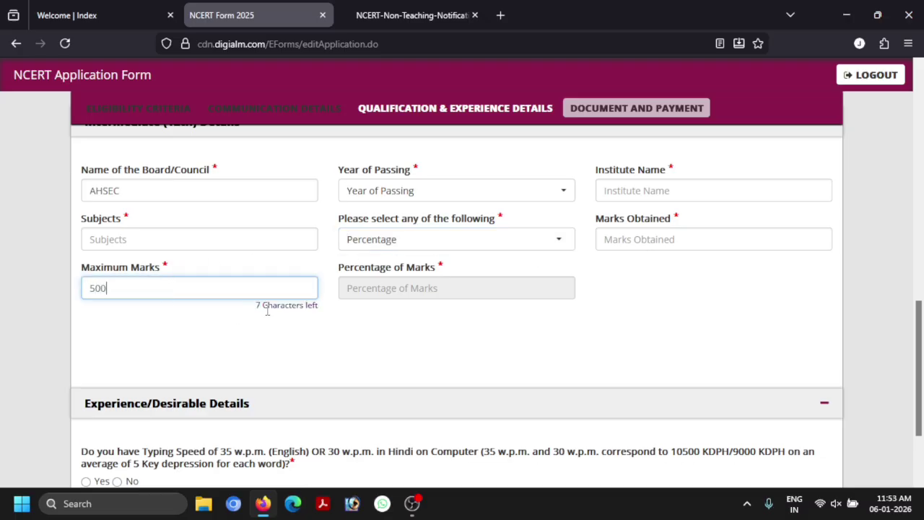
click(472, 311)
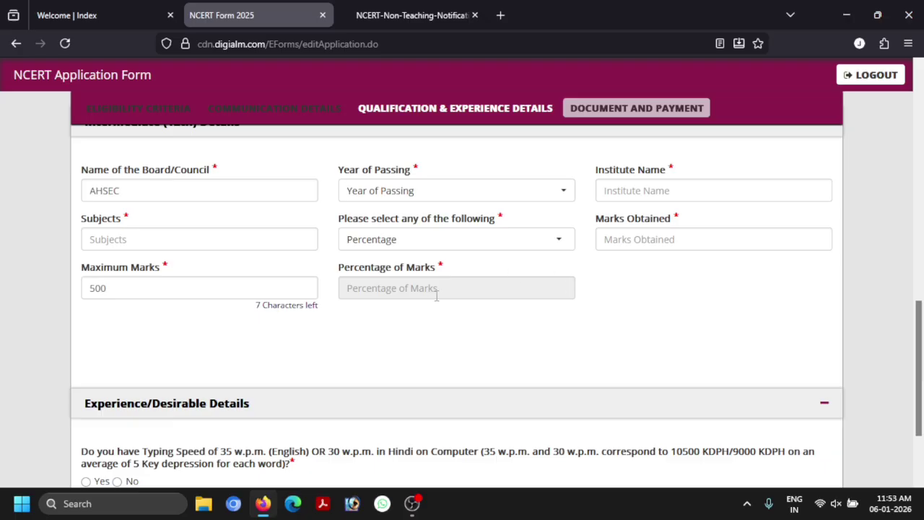
scroll(629, 296, down, 3)
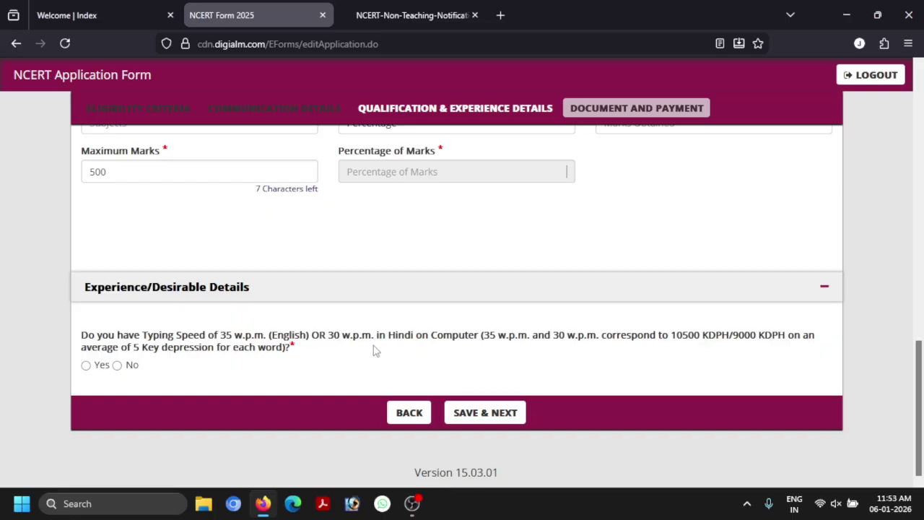
- Answer Yes to the typing-speed question and save the qualification details with SAVE & NEXT
click(87, 366)
scroll(278, 365, up, 2)
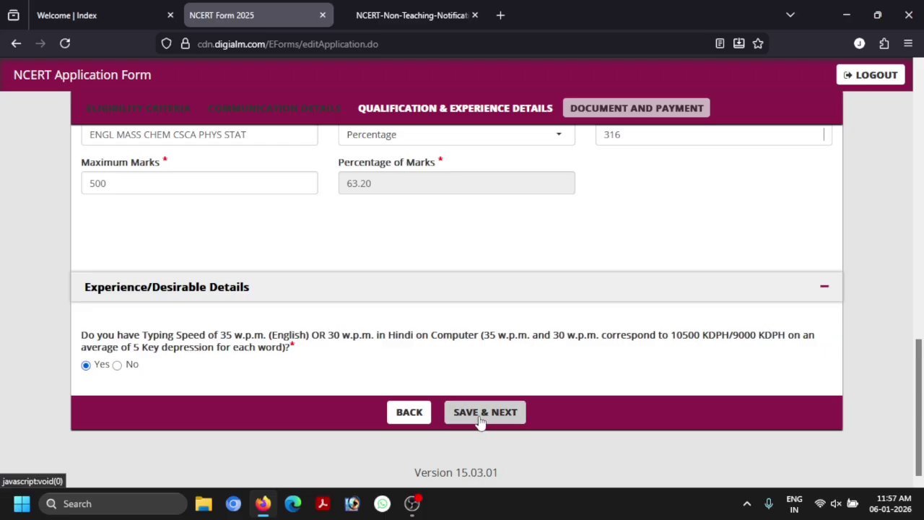
click(479, 416)
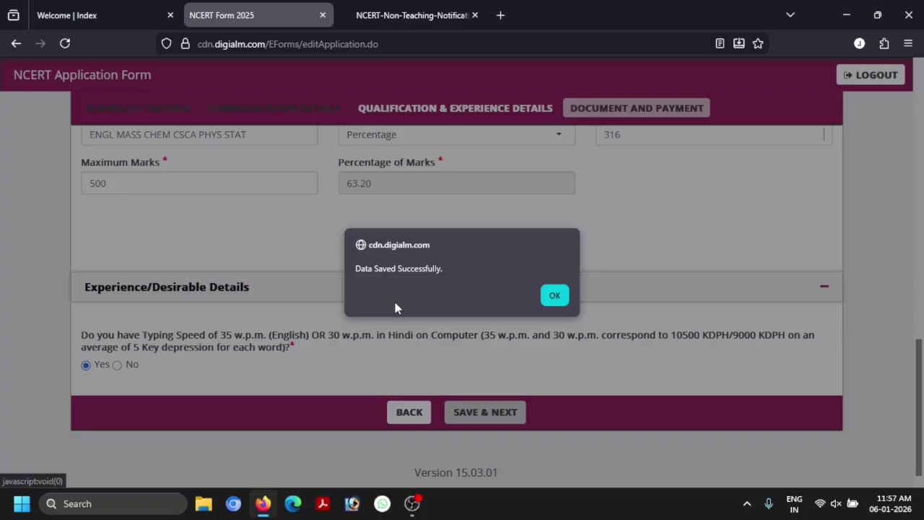
- Acknowledge the Data Saved Successfully alert to reach the Document and Payment upload list
click(555, 296)
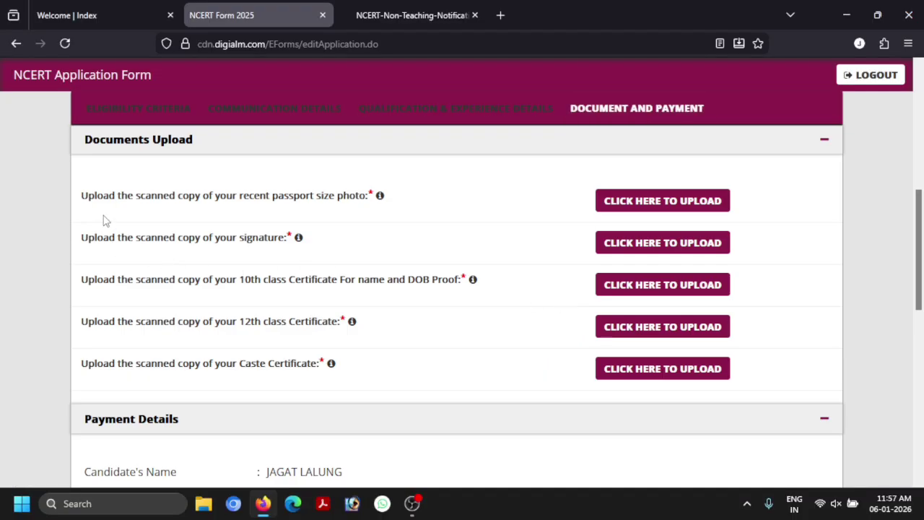
scroll(107, 224, up, 1)
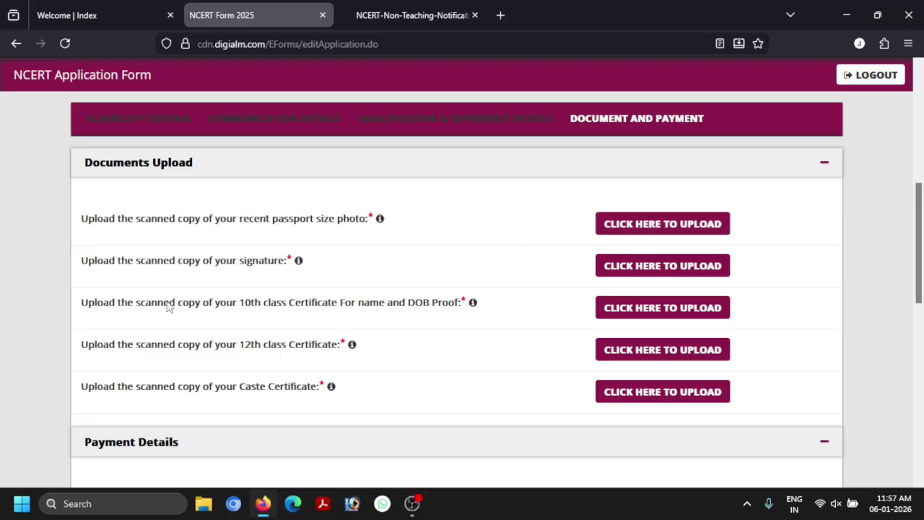
mouse_move(385, 227)
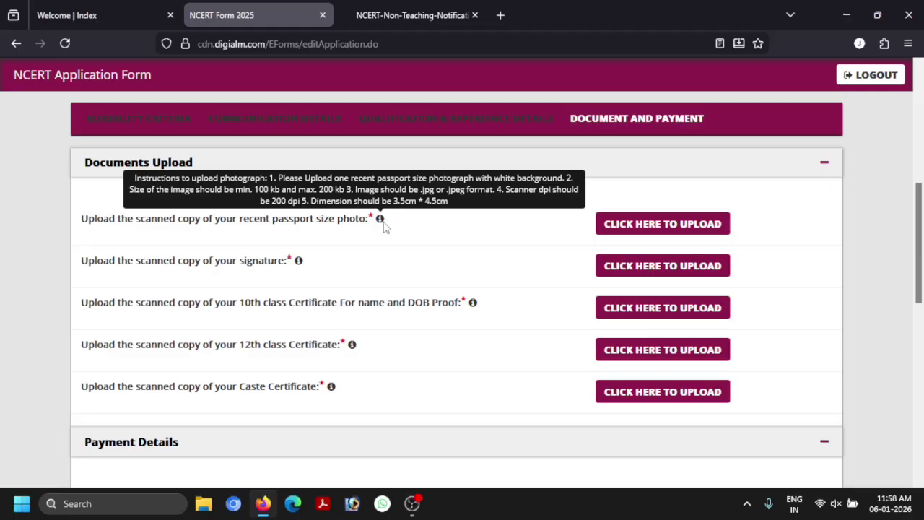
mouse_move(300, 262)
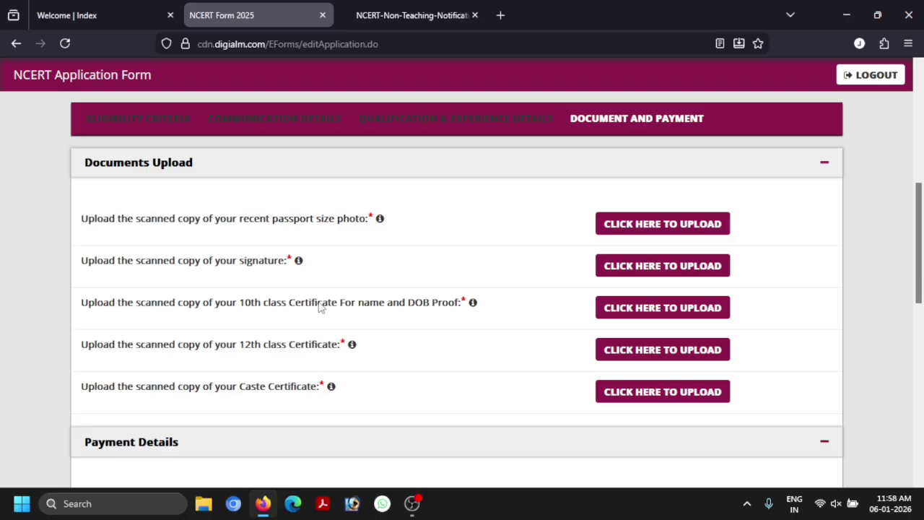
mouse_move(472, 304)
mouse_move(352, 347)
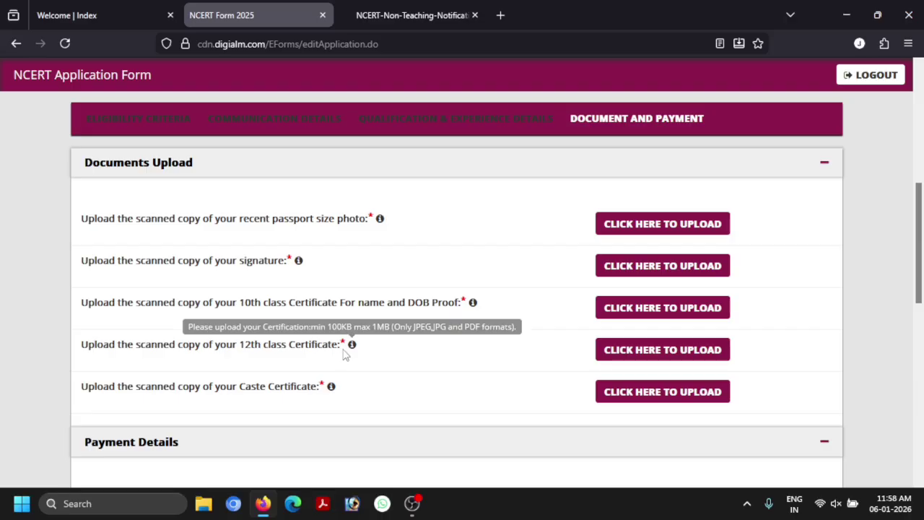
mouse_move(331, 388)
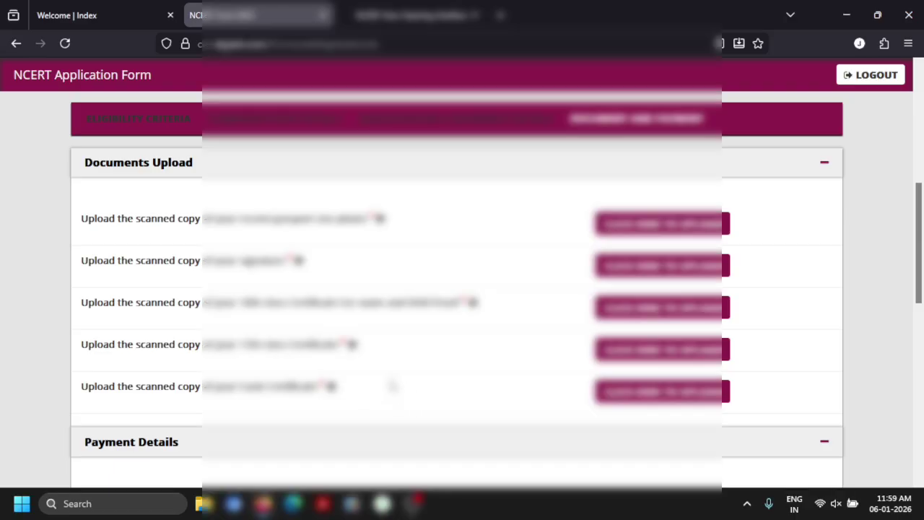
- Scroll down past Payment Details to the Declaration section
scroll(385, 374, down, 1)
scroll(385, 374, down, 3)
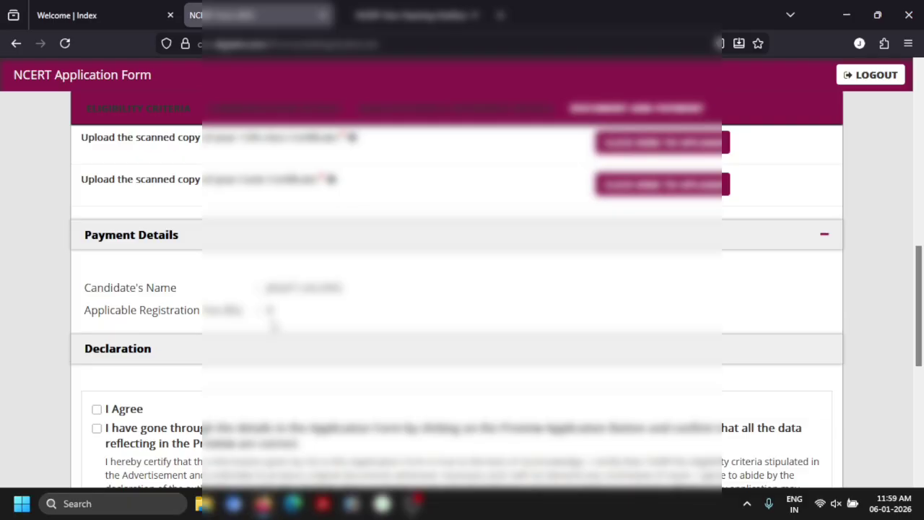
scroll(272, 325, down, 4)
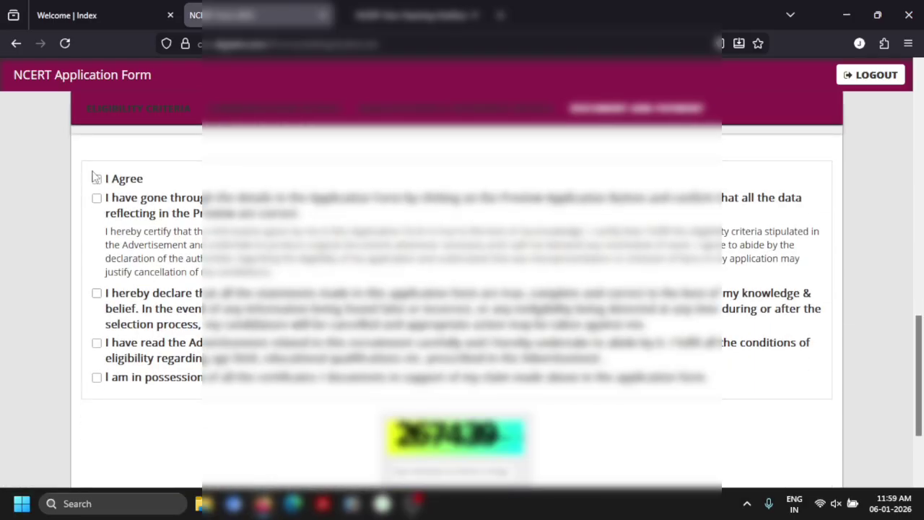
- Tick all five declaration checkboxes, from I Agree through possessing all certificates
click(96, 179)
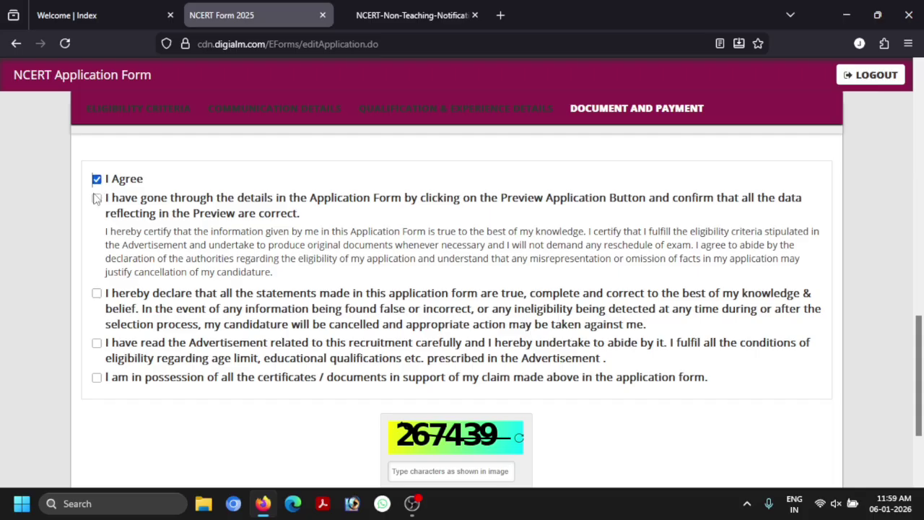
click(97, 198)
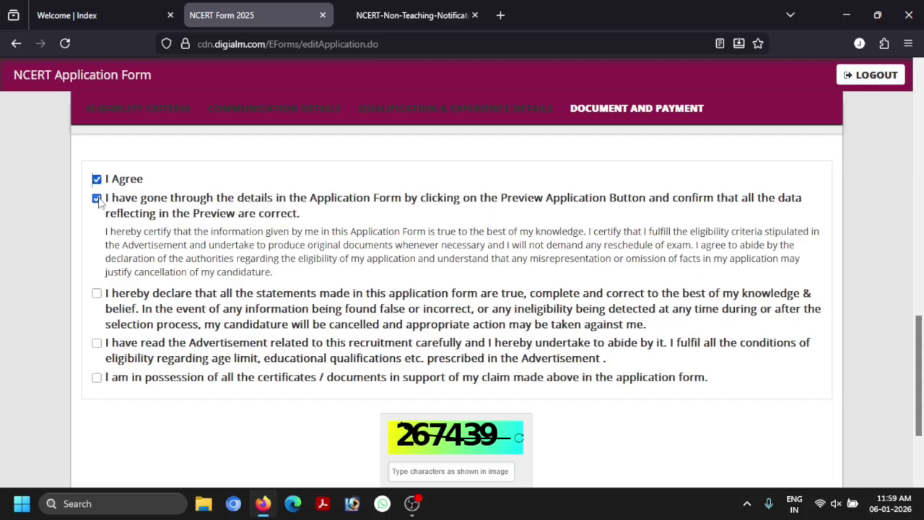
click(97, 293)
click(97, 343)
click(96, 378)
- Enter the captcha characters and open the PREVIEW of the application
scroll(251, 368, down, 2)
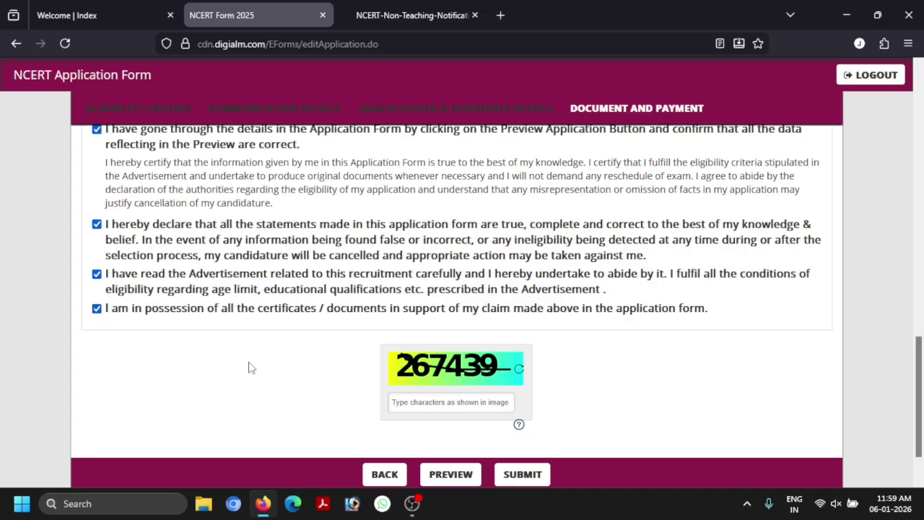
click(421, 403)
text(26)
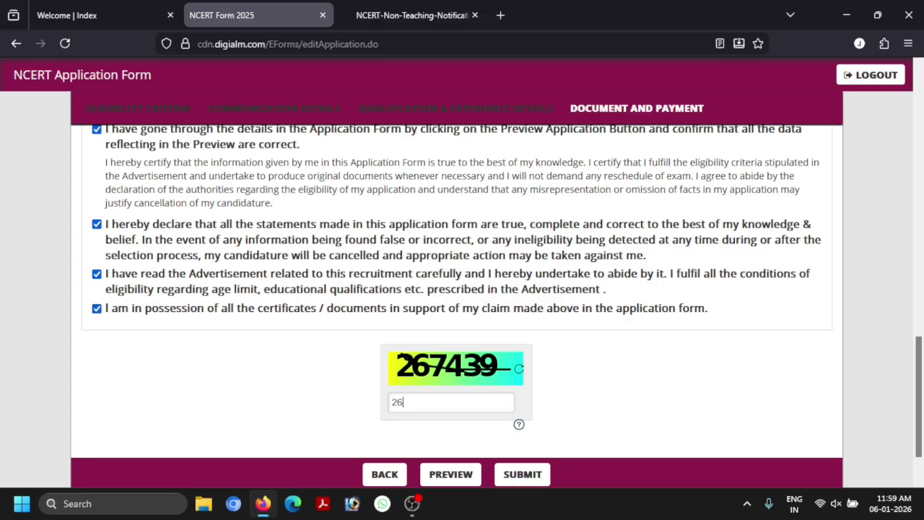
text(7439)
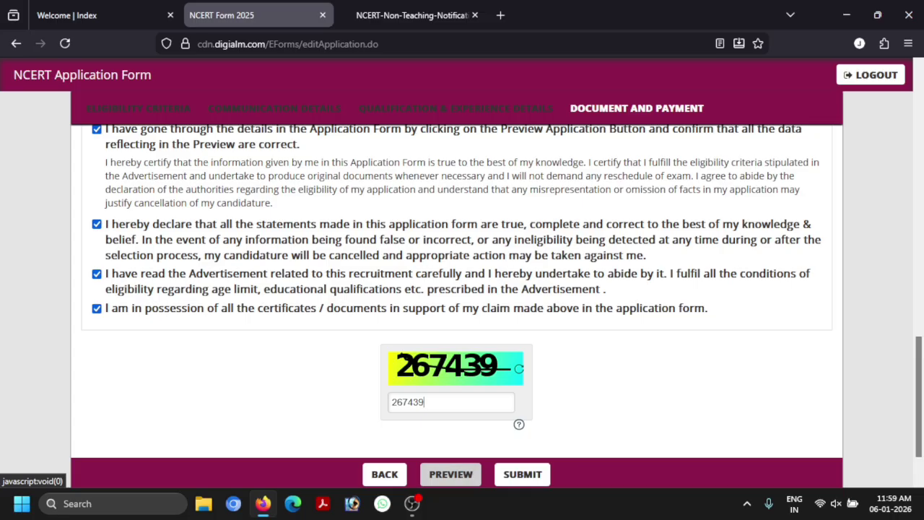
scroll(320, 433, down, 1)
click(479, 413)
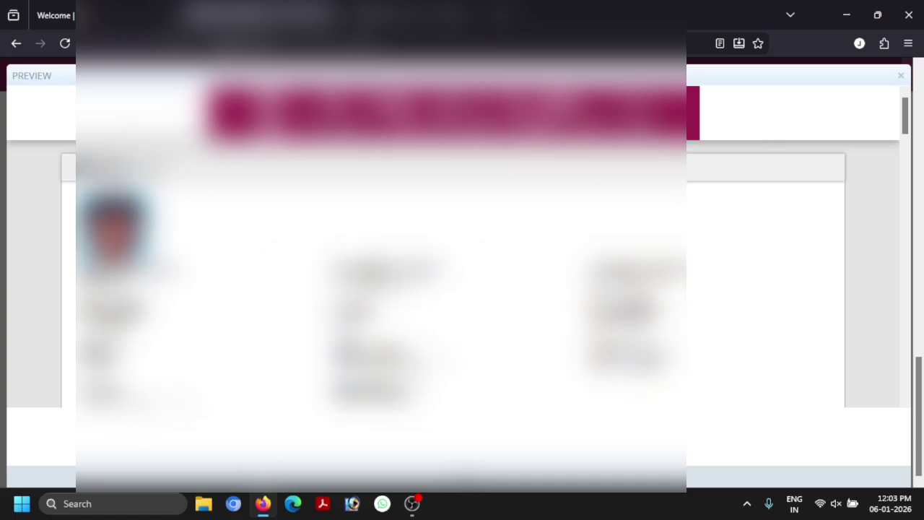
- Read the application preview down to its end, then close it to return to the Document and Payment page
scroll(454, 246, down, 1)
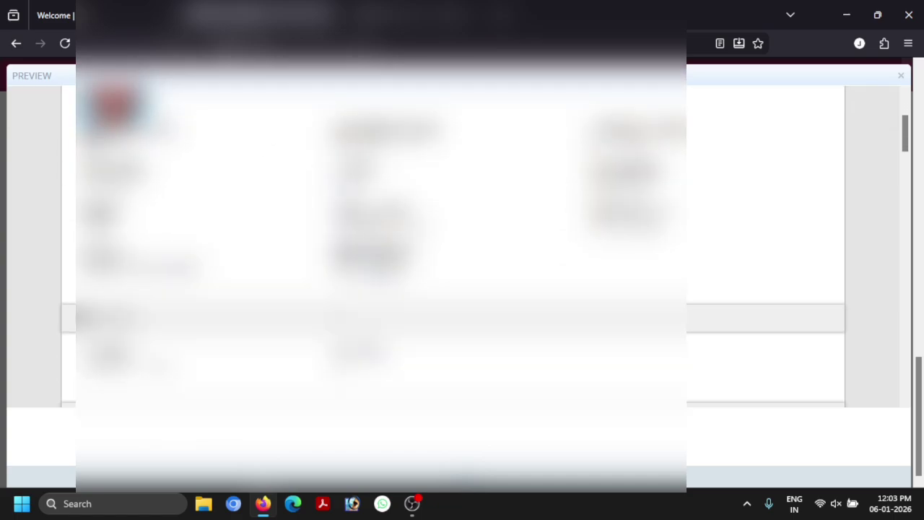
scroll(462, 245, down, 6)
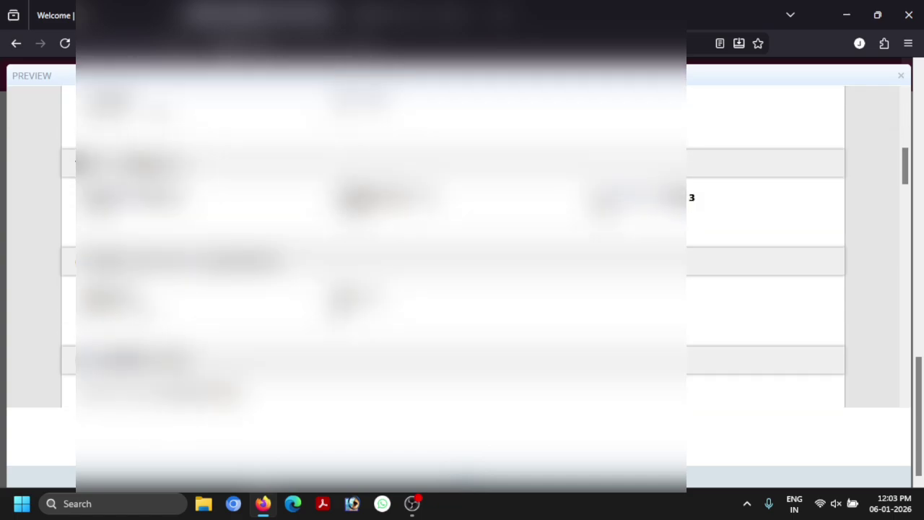
scroll(462, 246, down, 5)
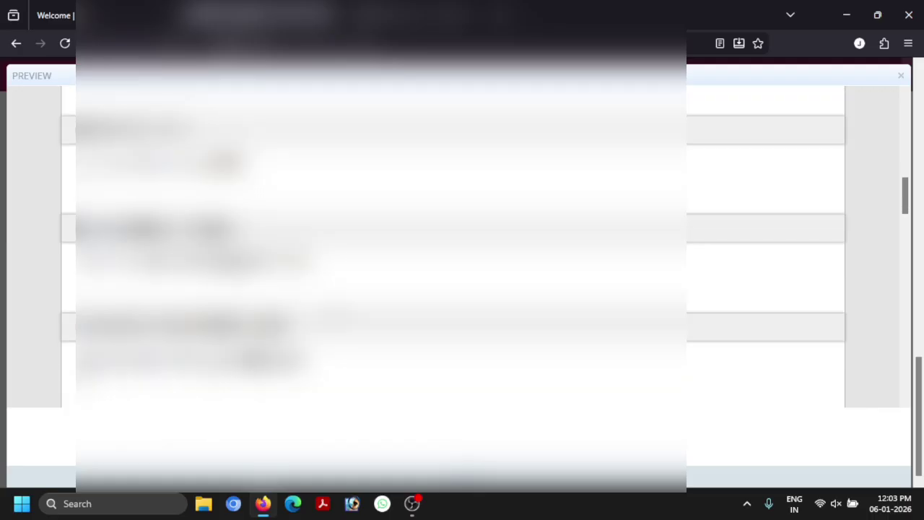
scroll(462, 246, down, 4)
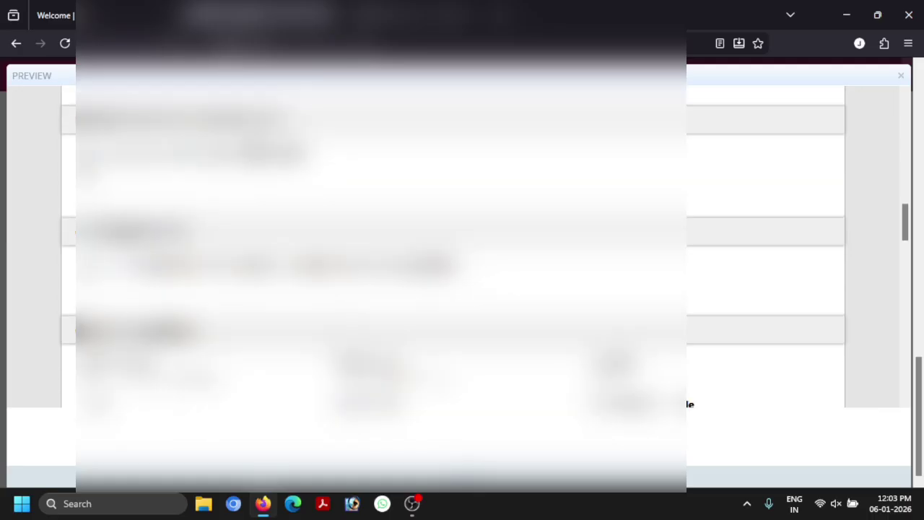
scroll(462, 245, down, 5)
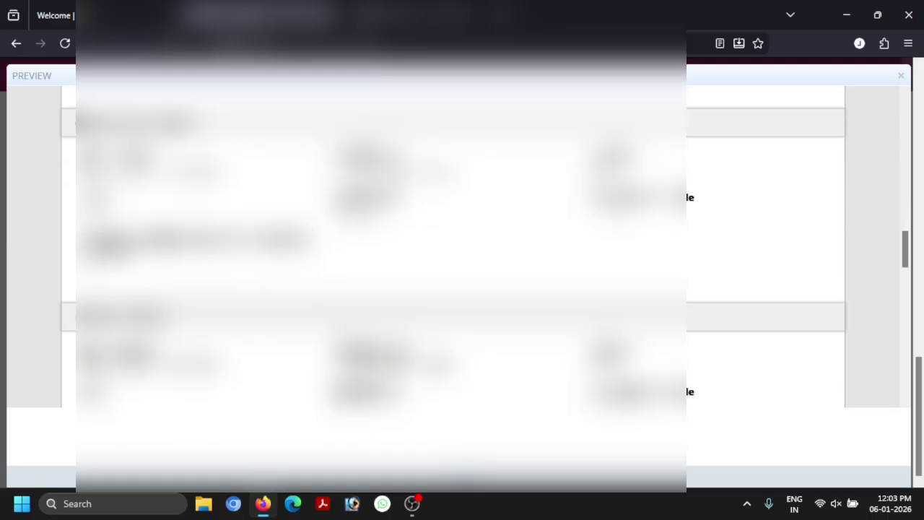
scroll(462, 246, down, 5)
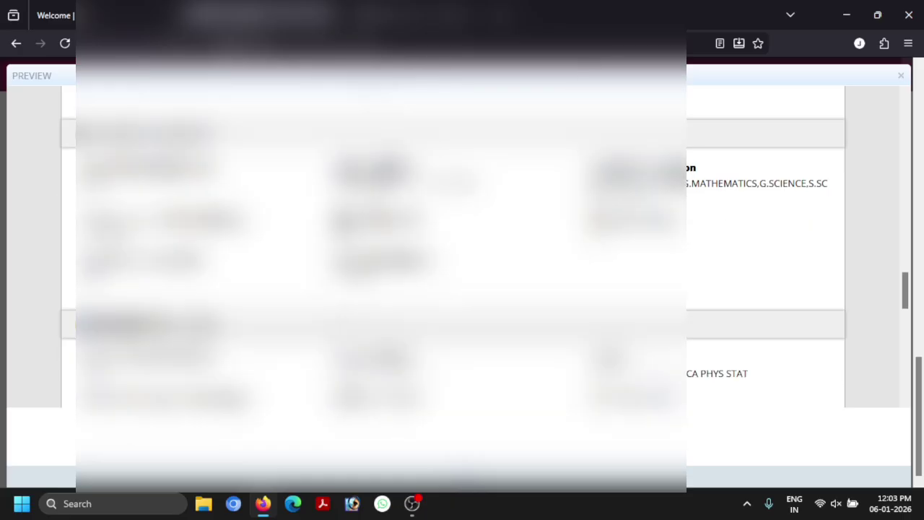
scroll(462, 245, down, 5)
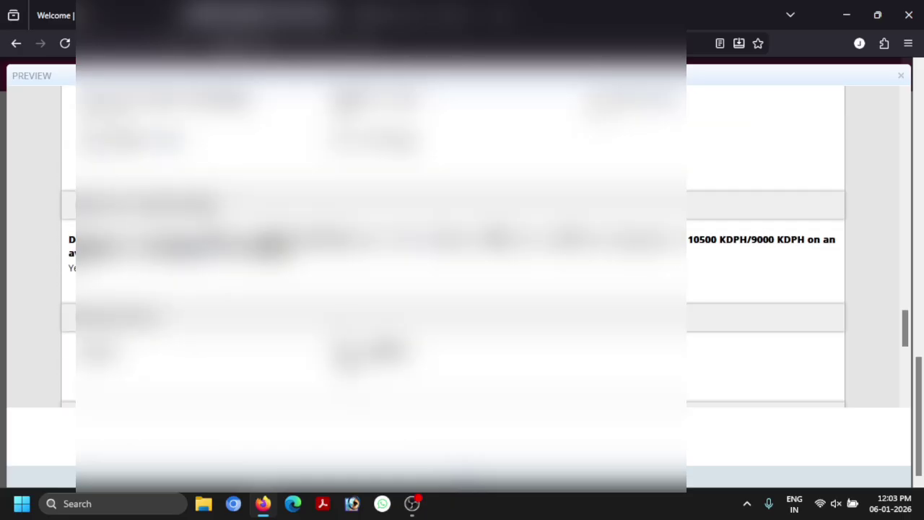
scroll(462, 246, down, 5)
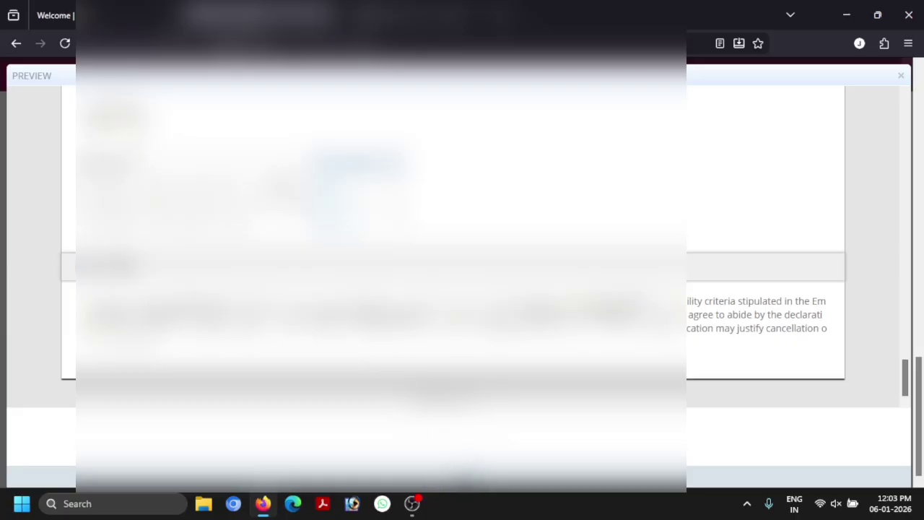
click(432, 428)
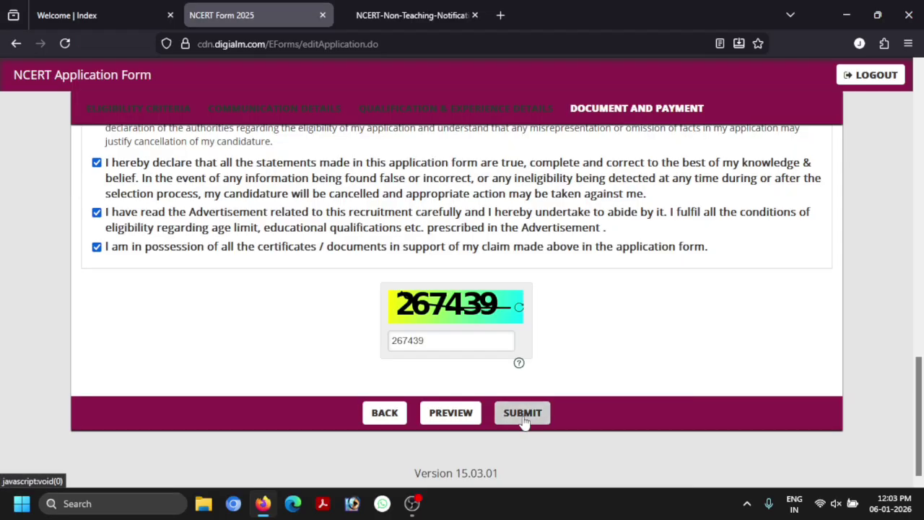
- Try submitting, acknowledge the view-photograph alert, and view then close the uploaded passport photo
click(523, 416)
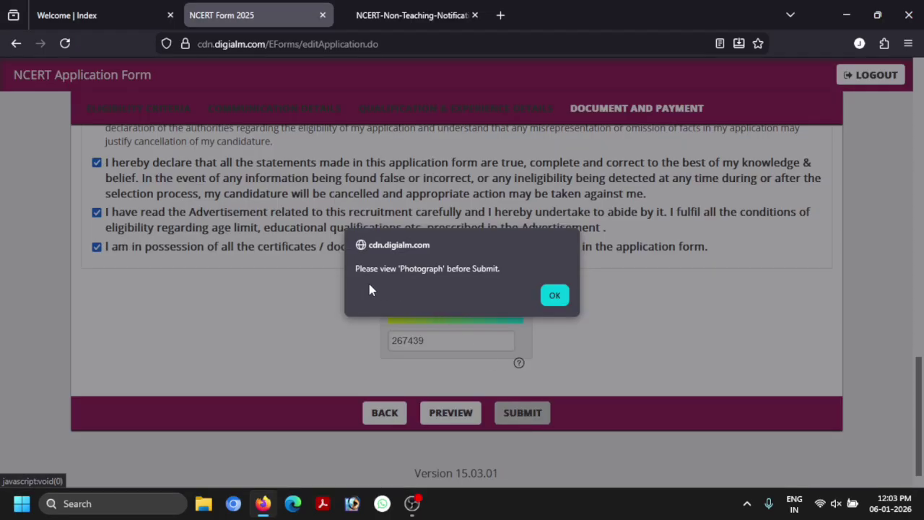
click(555, 296)
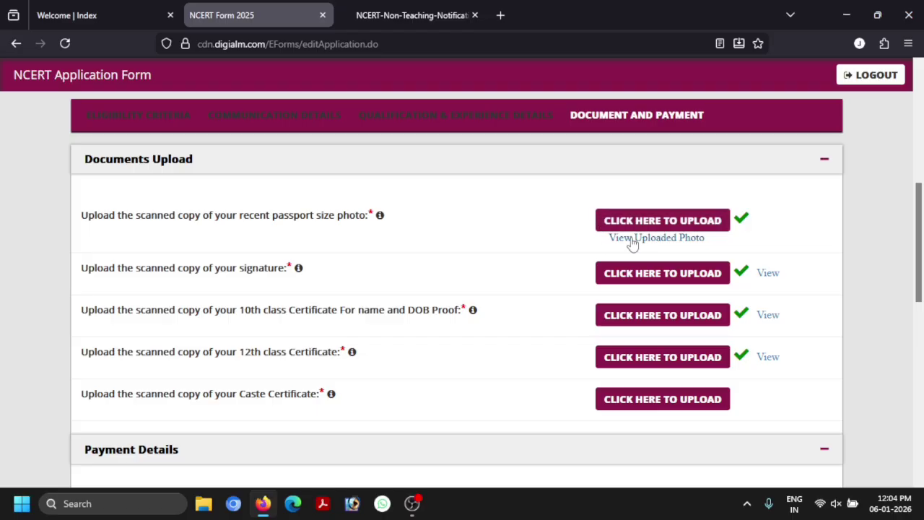
click(632, 239)
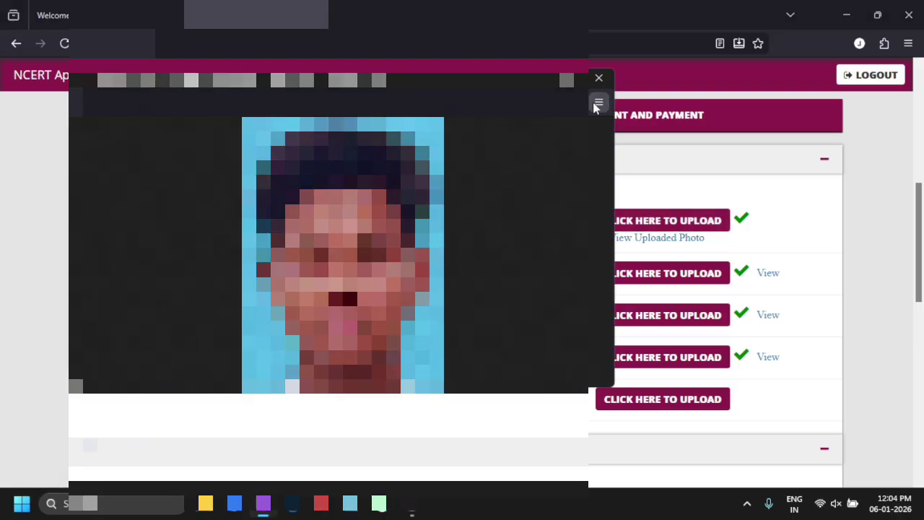
click(599, 77)
- Retry submitting the application and dismiss the warning that appears again
scroll(599, 83, down, 2)
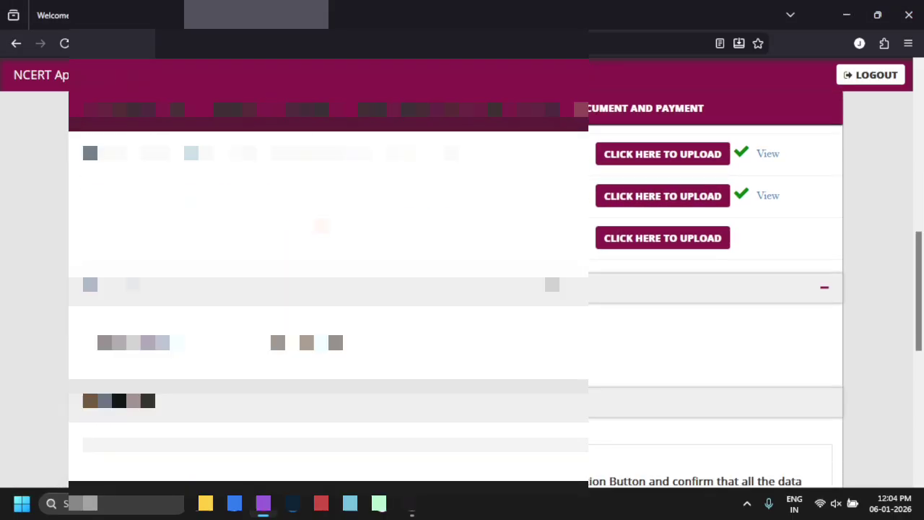
scroll(462, 289, down, 6)
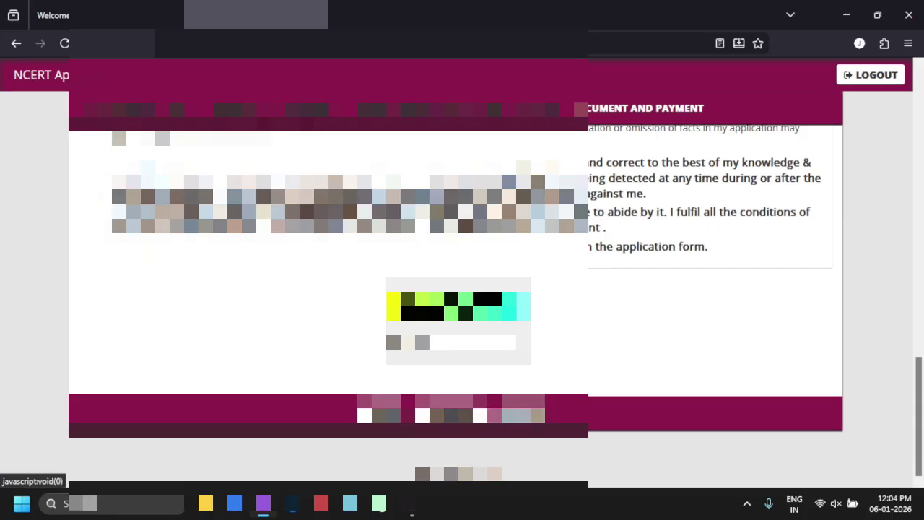
click(517, 412)
click(554, 296)
scroll(590, 293, up, 7)
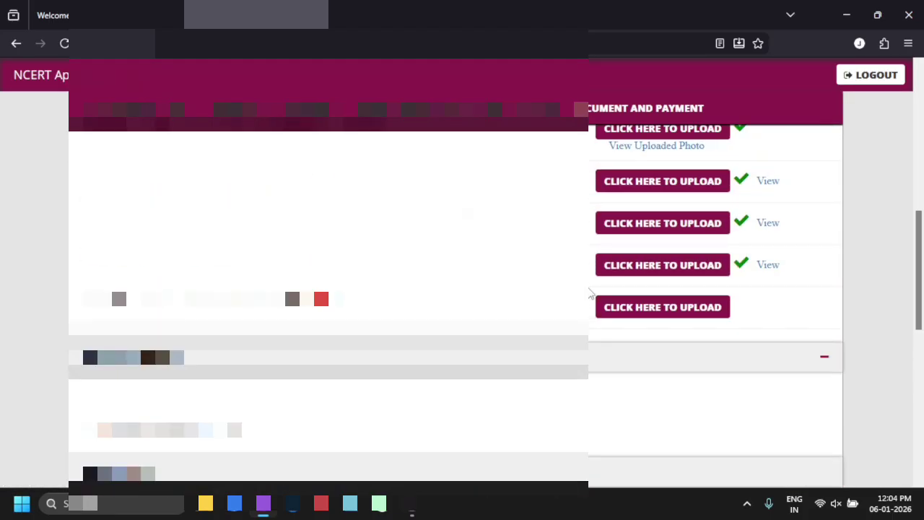
- View and close the uploaded signature, 10th class certificate and 12th class certificate
click(768, 205)
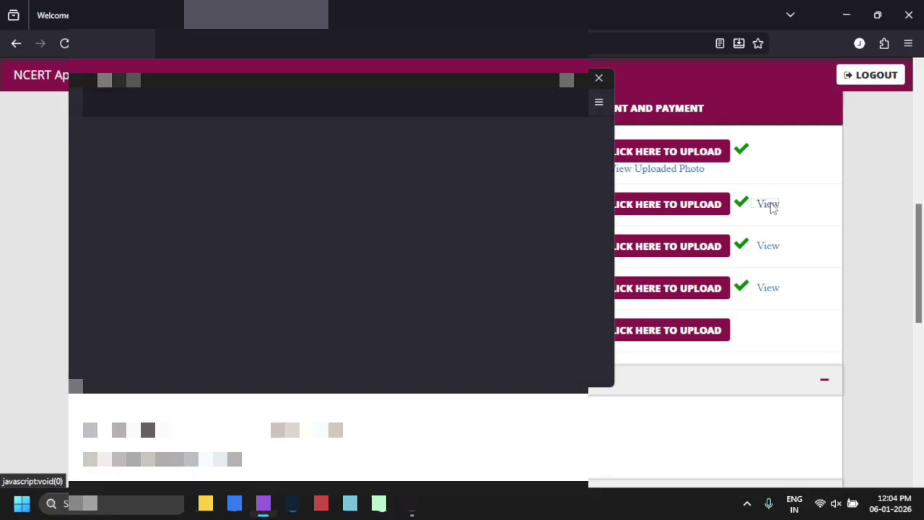
click(599, 78)
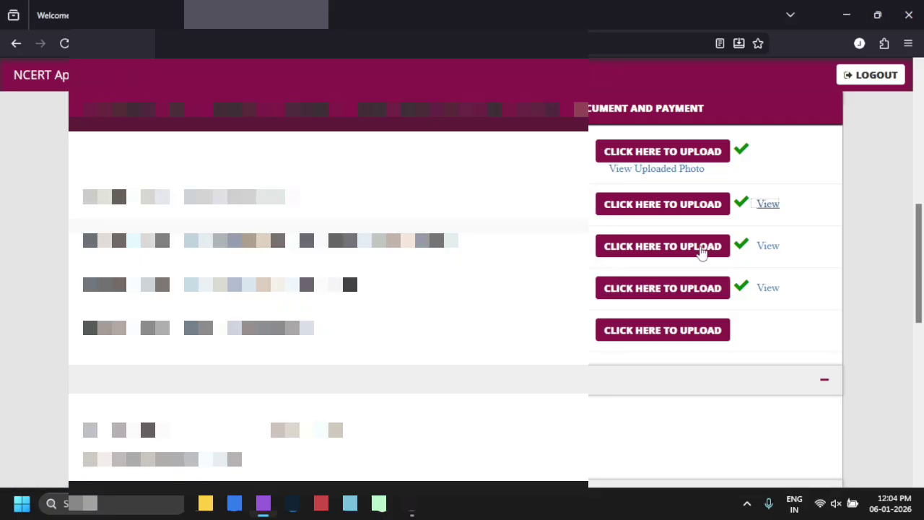
click(774, 250)
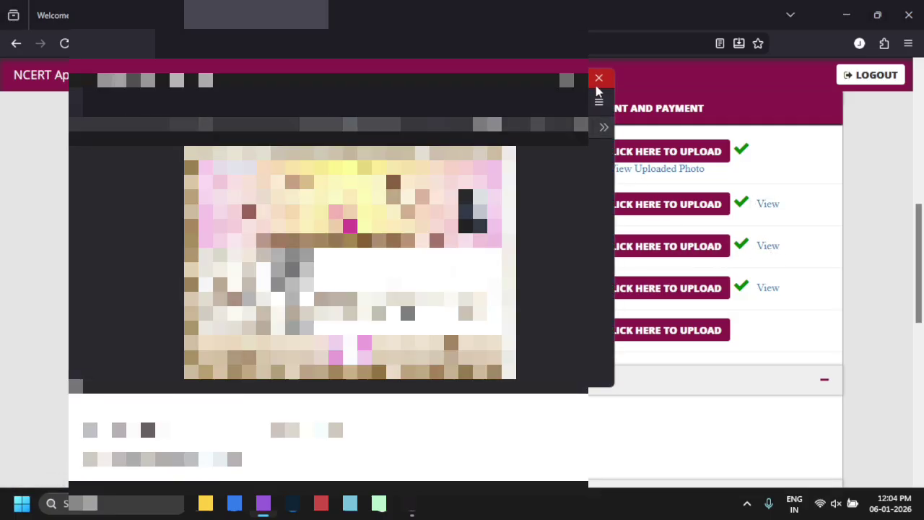
click(599, 79)
click(766, 289)
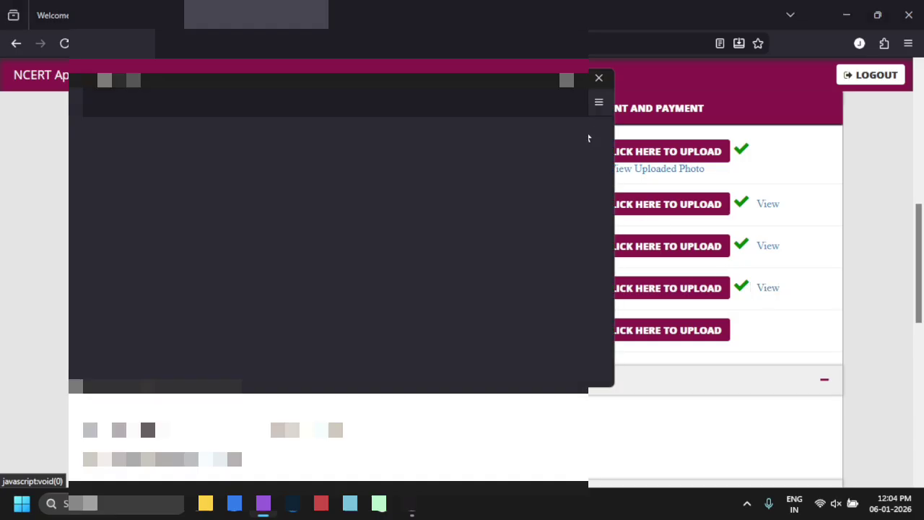
click(598, 78)
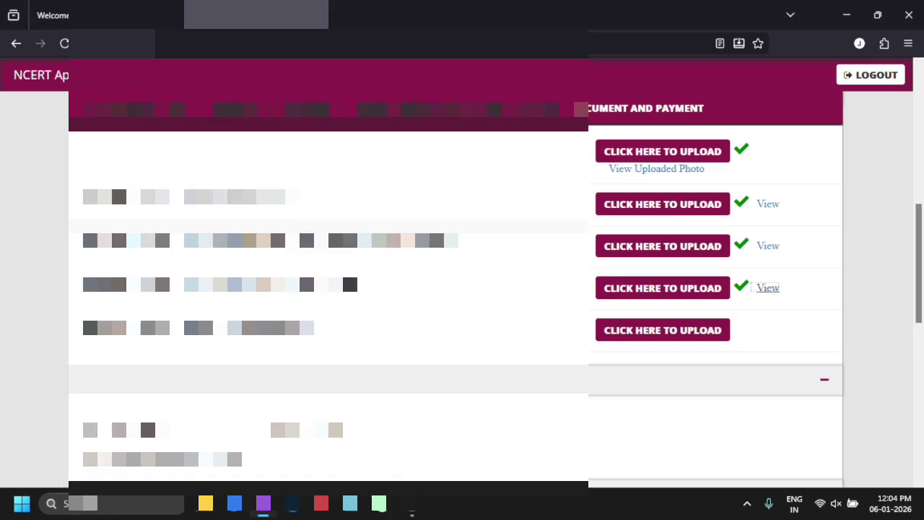
click(769, 289)
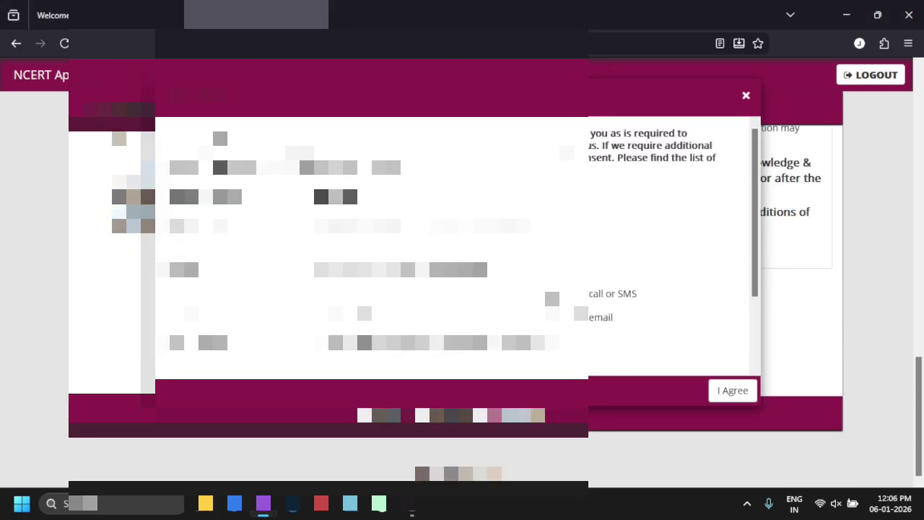
- Agree to the personal-data instructions and dismiss the wrong-captcha alert
scroll(294, 258, down, 2)
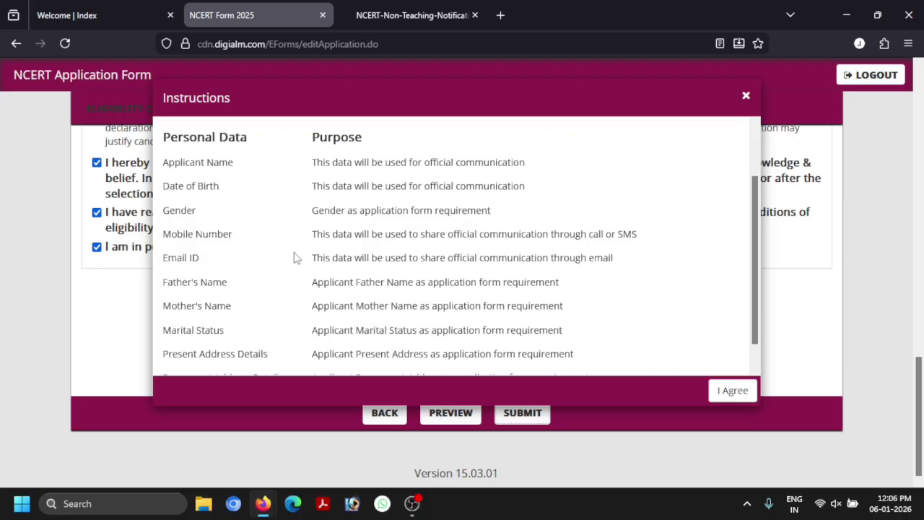
scroll(334, 233, down, 1)
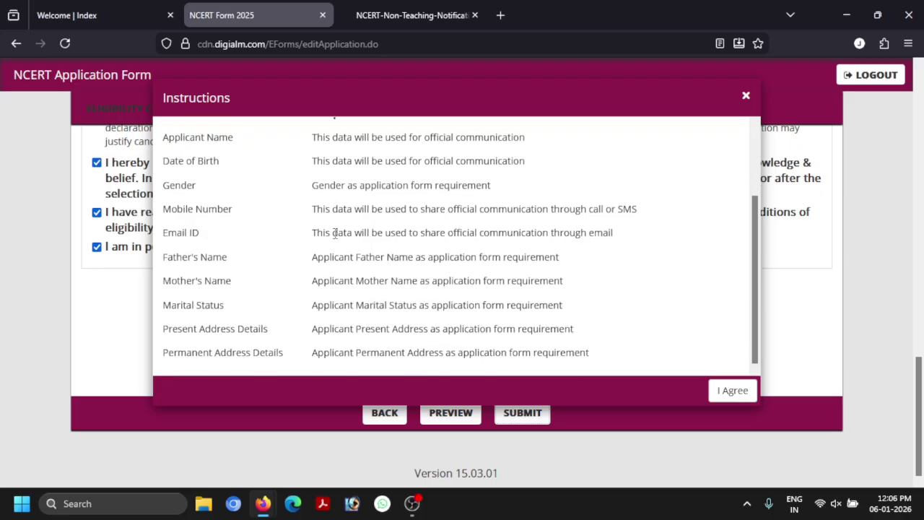
click(731, 391)
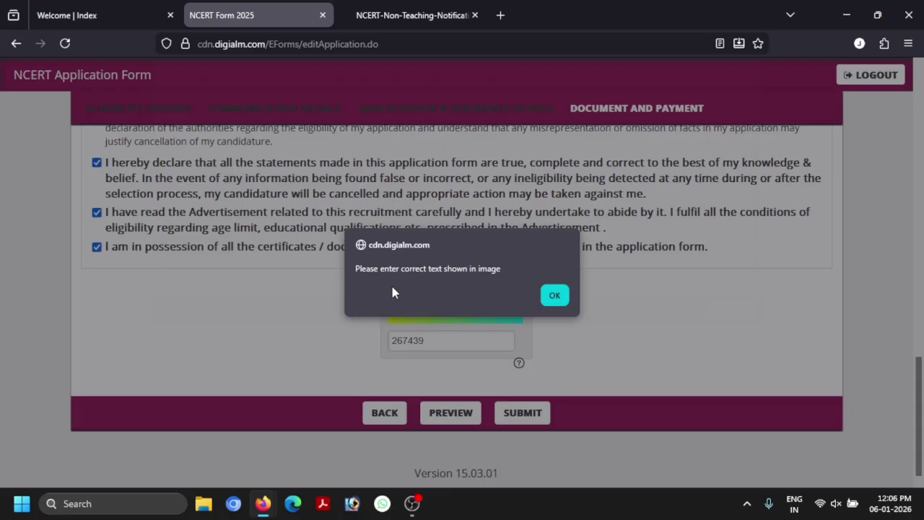
click(555, 294)
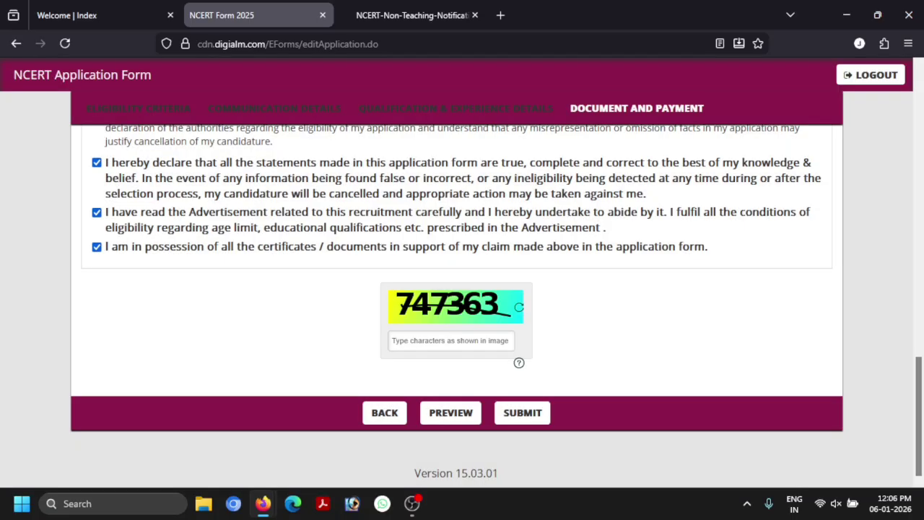
- Enter the new captcha text, submit the form, and agree to the data-use instructions
text(747)
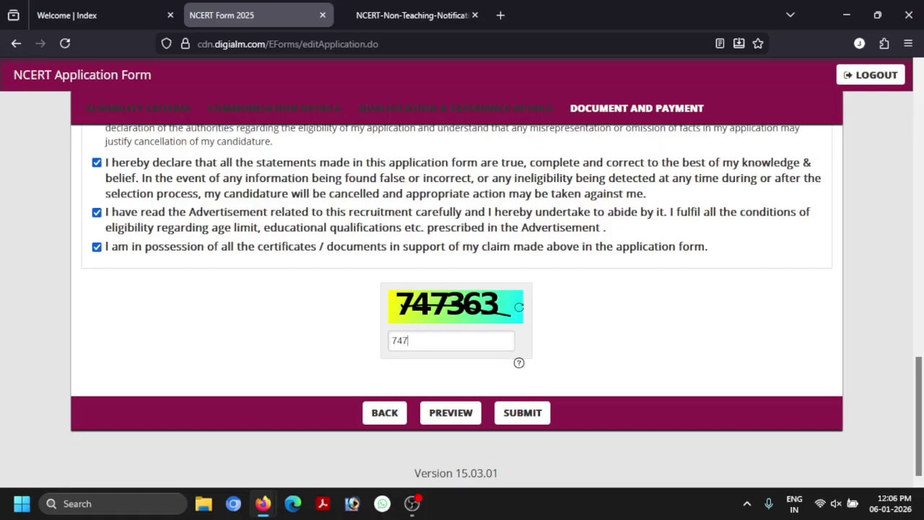
text(363)
click(509, 409)
click(723, 391)
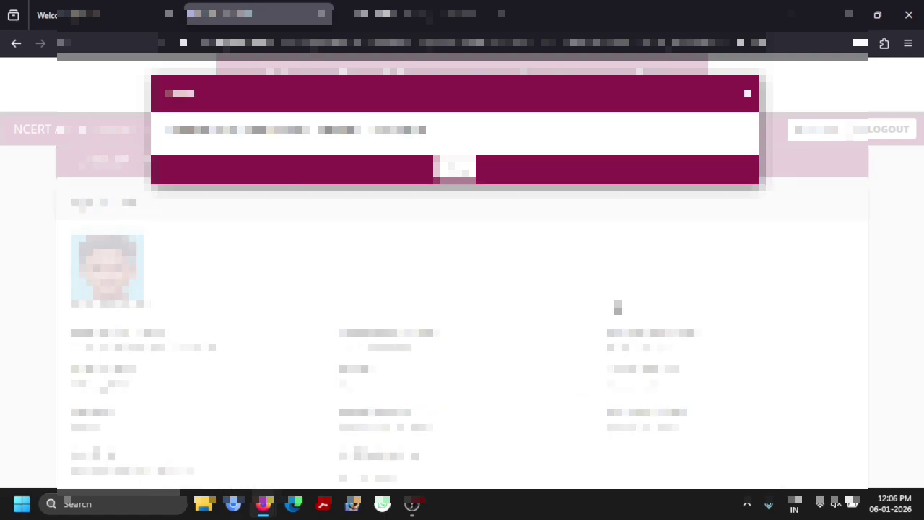
- Close the submission message and print the page to Save as PDF, choosing the Downloads folder
click(453, 173)
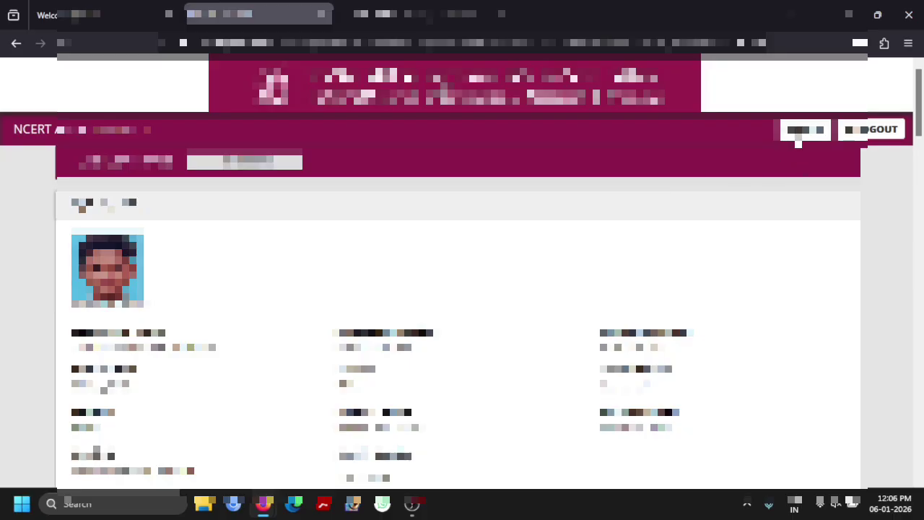
click(798, 134)
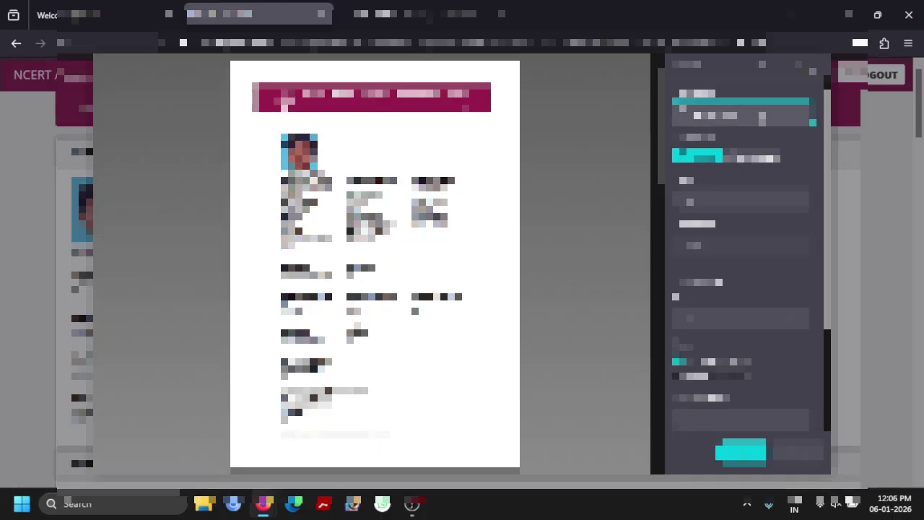
click(762, 116)
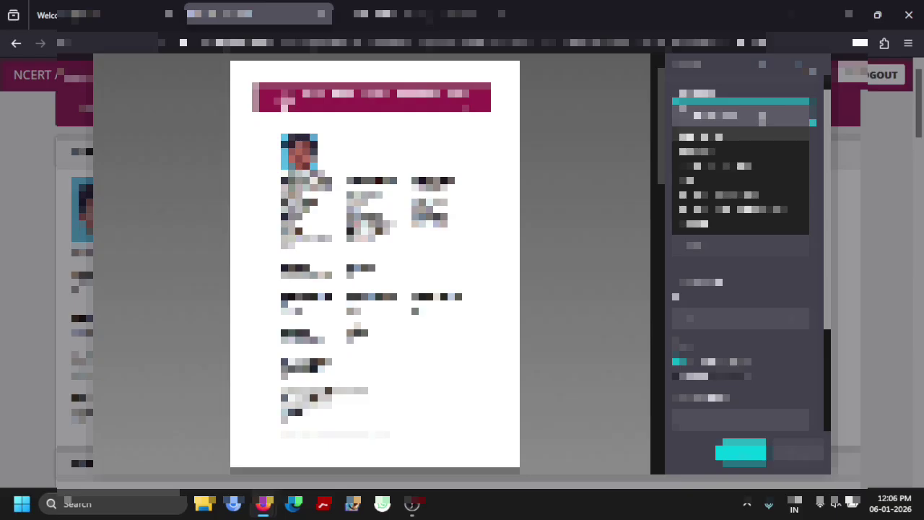
click(718, 139)
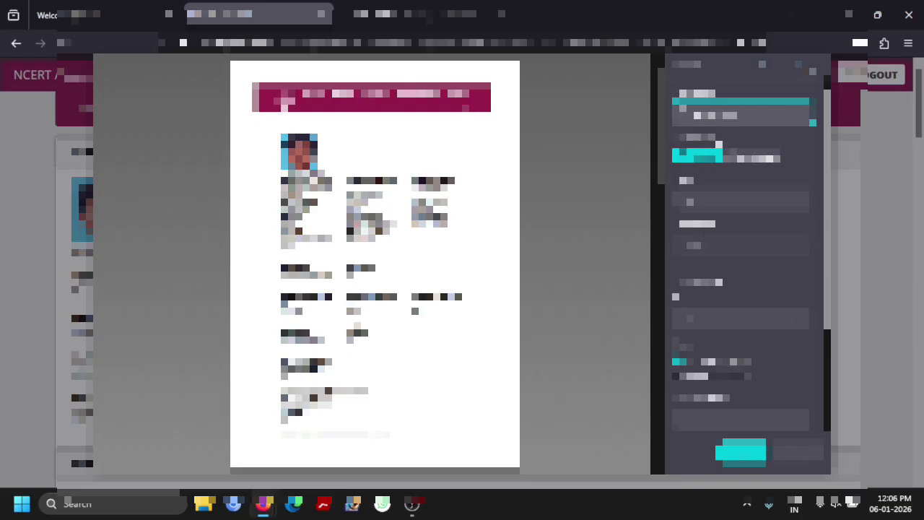
click(733, 455)
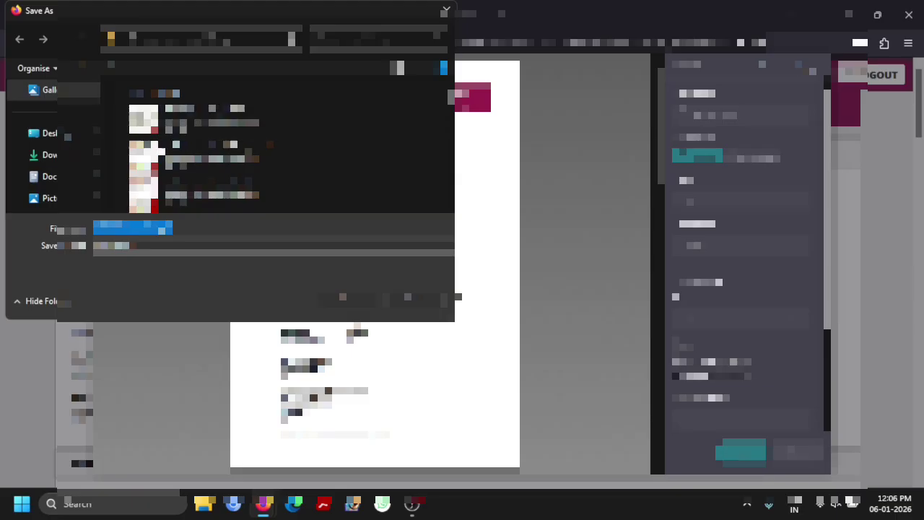
click(81, 159)
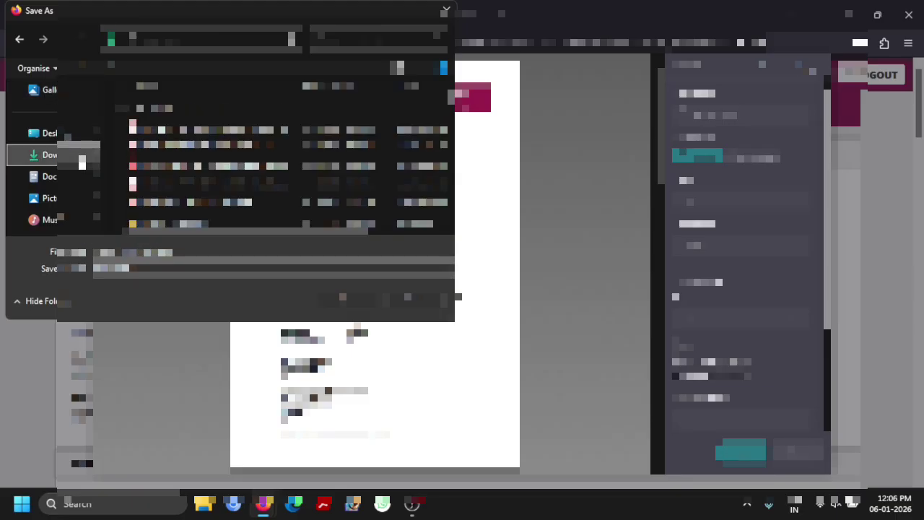